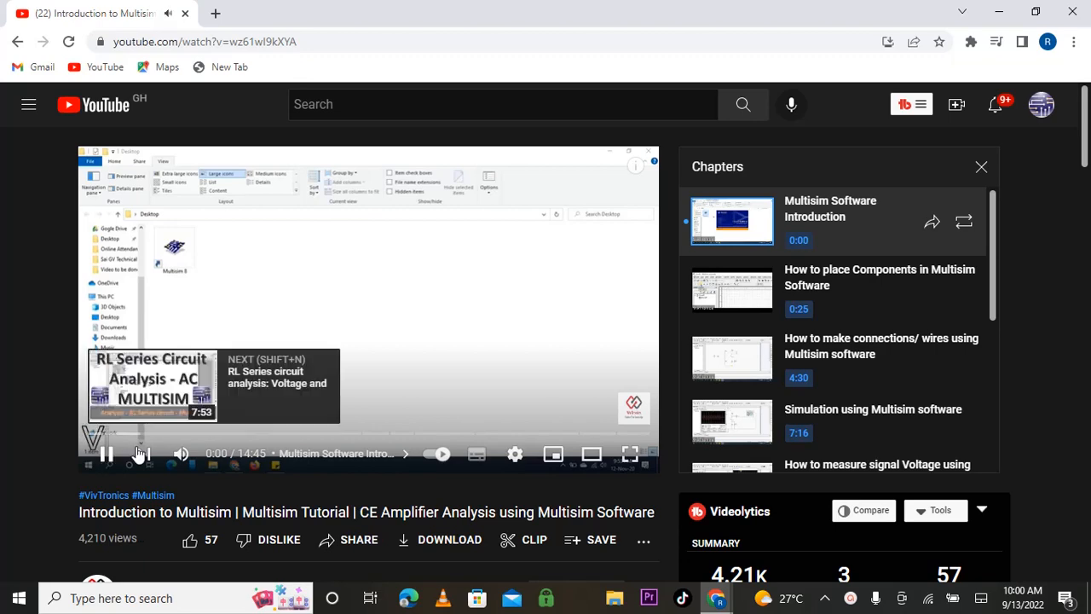
Play the Introduction to Multisim tutorial video in full screen
double_click(263, 376)
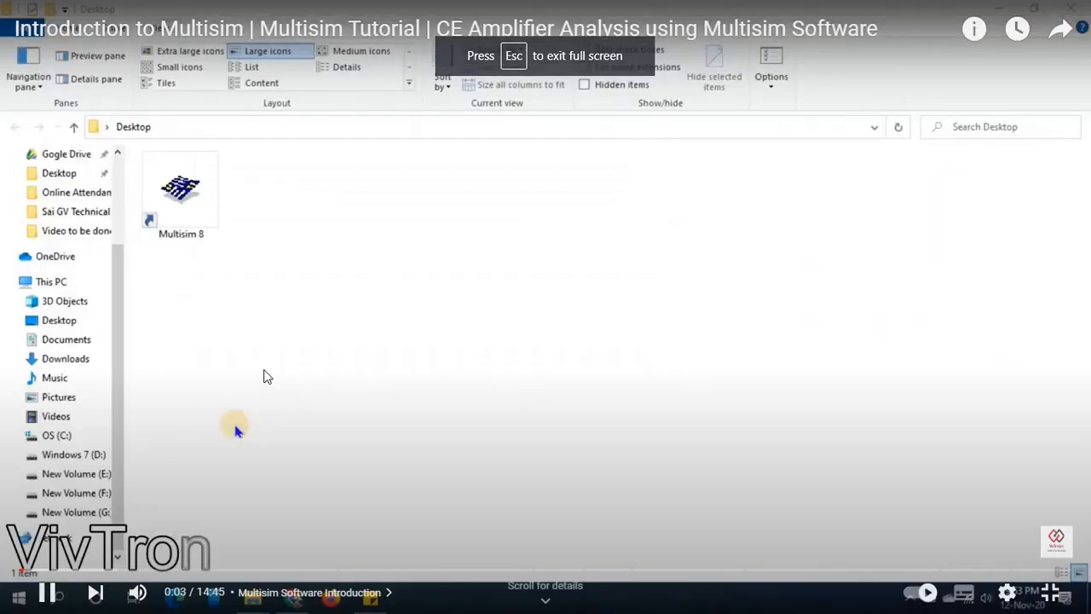
click(264, 376)
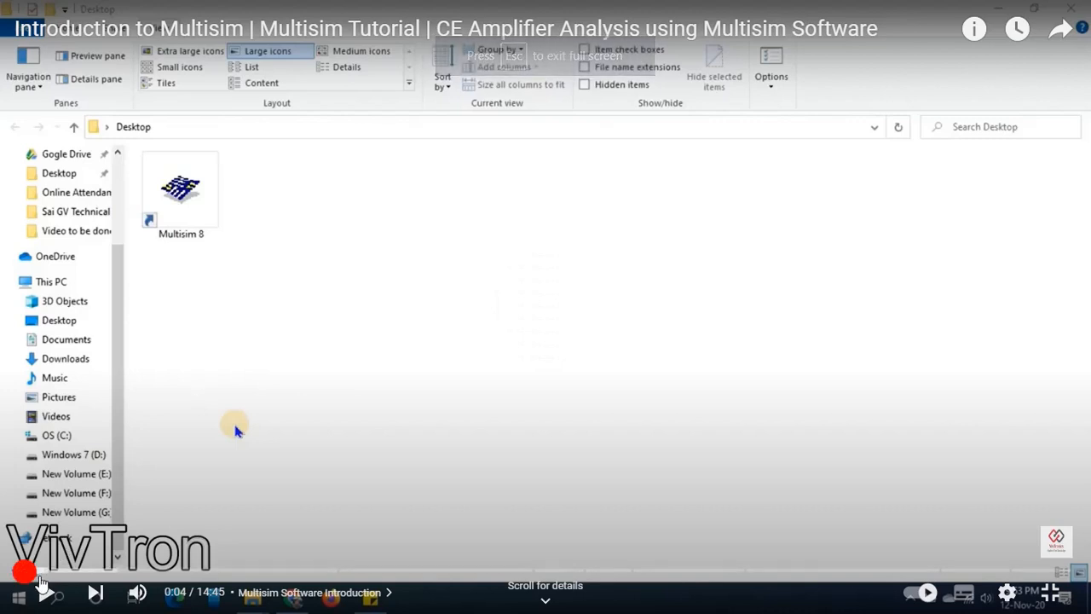
click(44, 592)
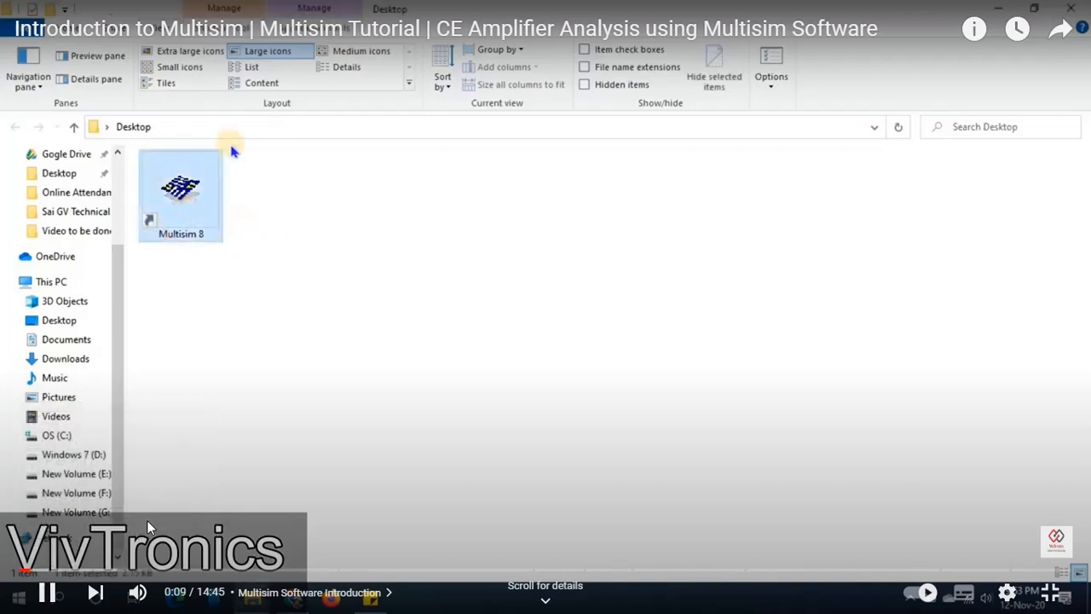
click(176, 502)
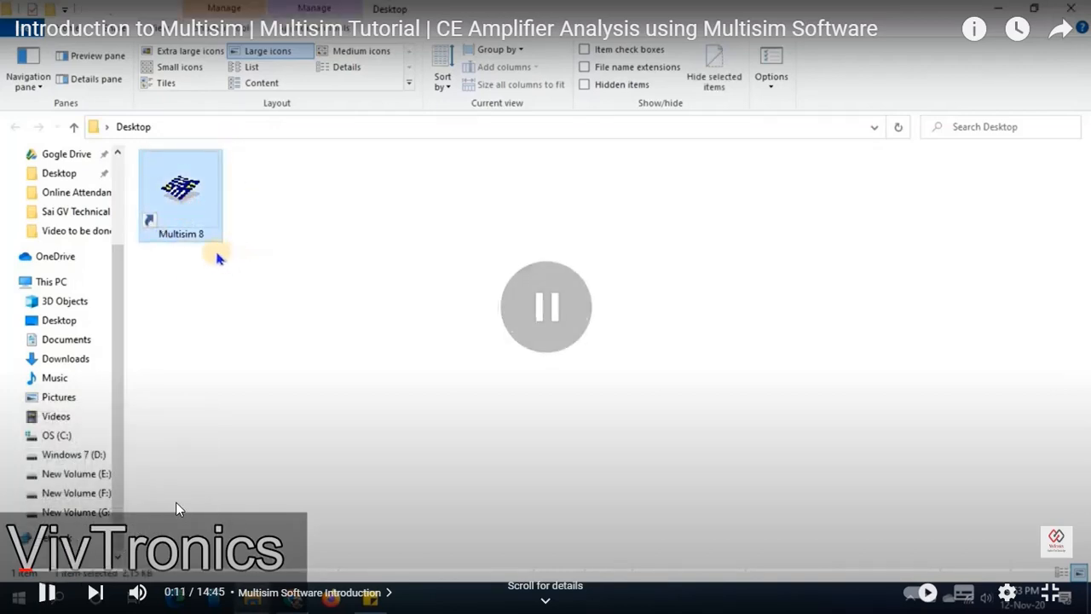
click(44, 593)
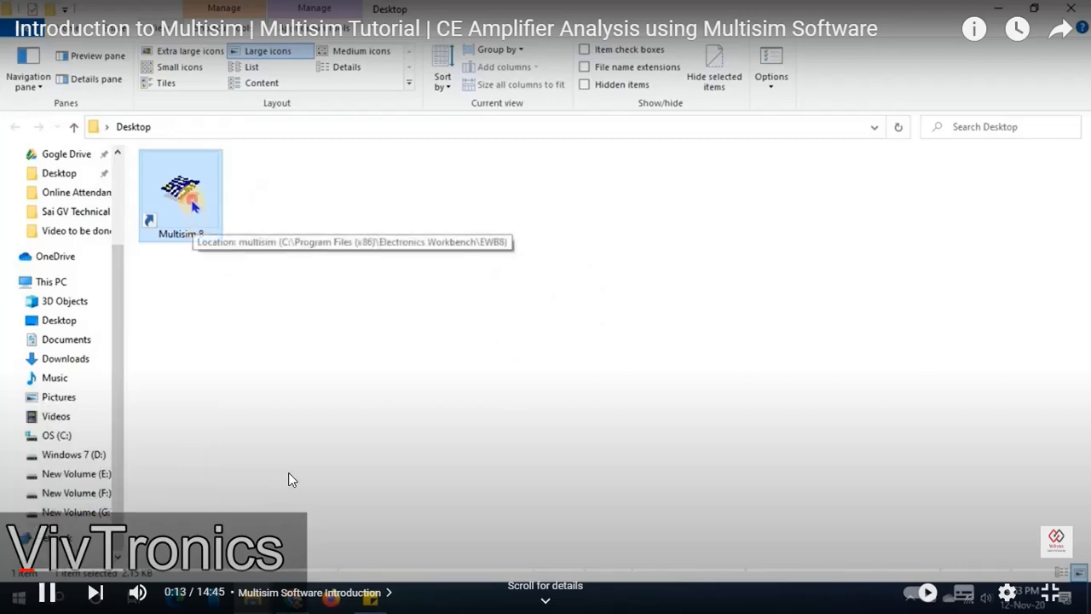
key(Escape)
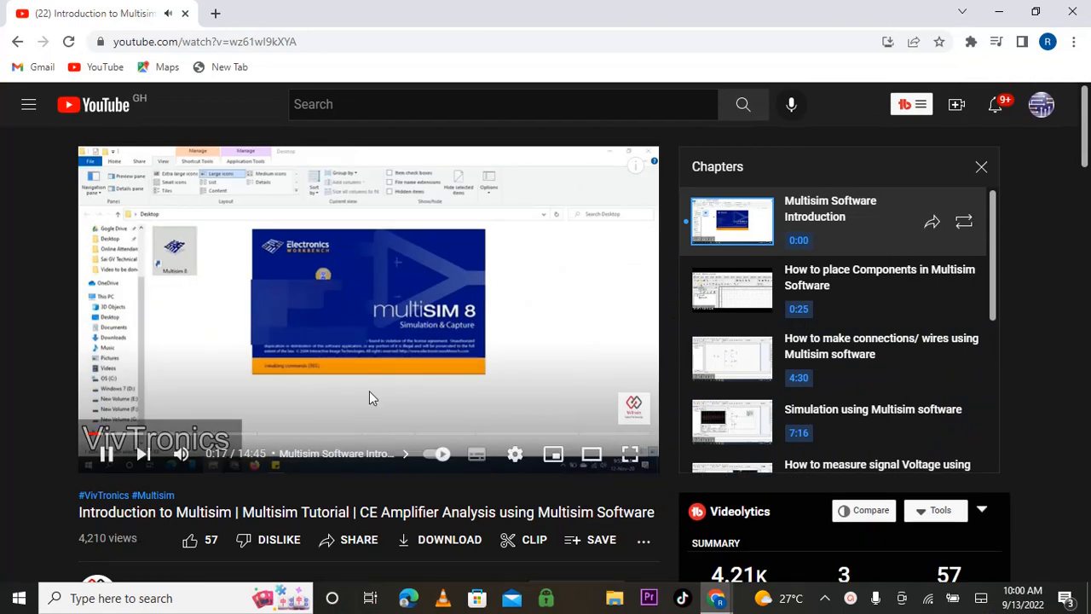
double_click(369, 391)
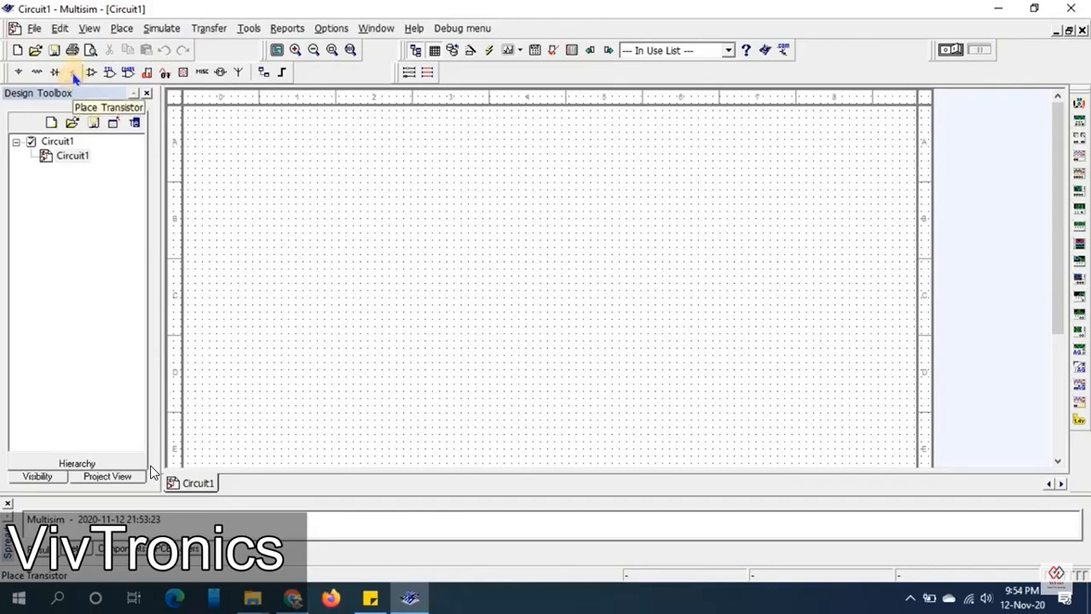
Place a 2N2369 transistor from the BJT_NPN family near the middle of the blank schematic
click(73, 73)
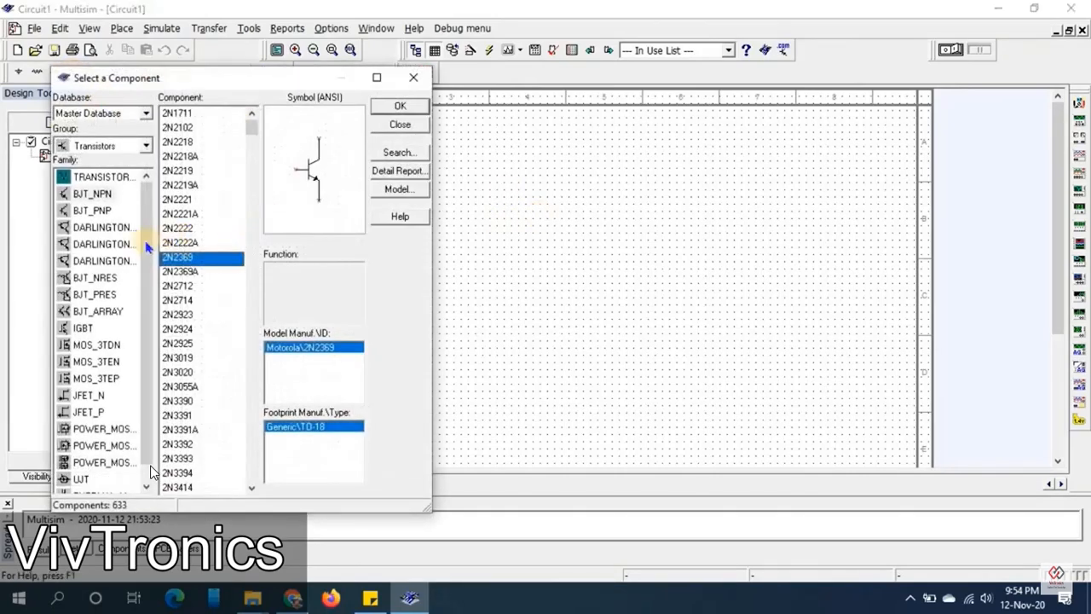
click(98, 197)
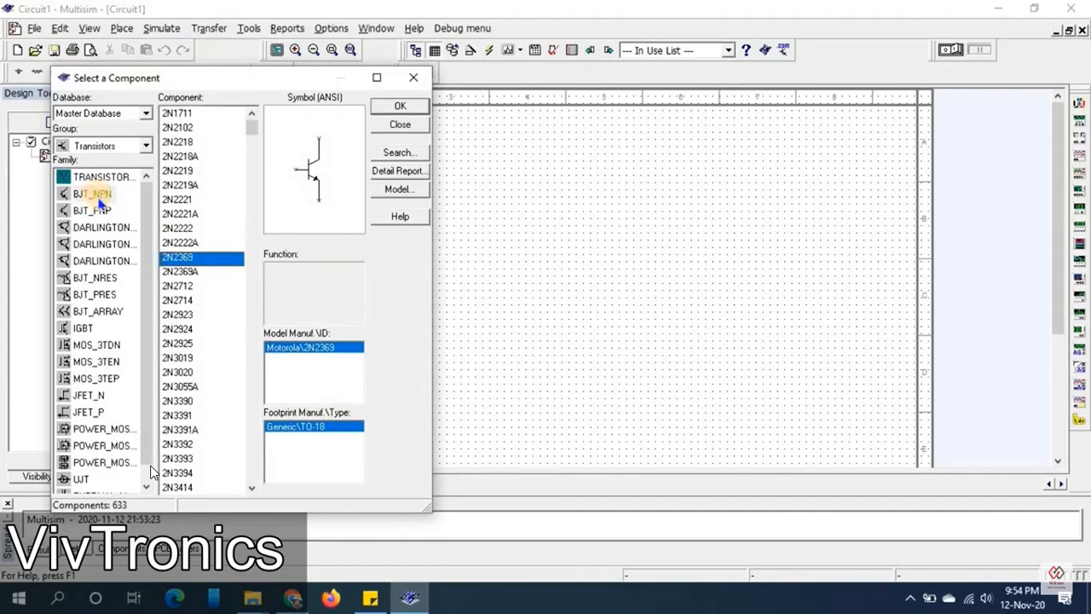
click(92, 211)
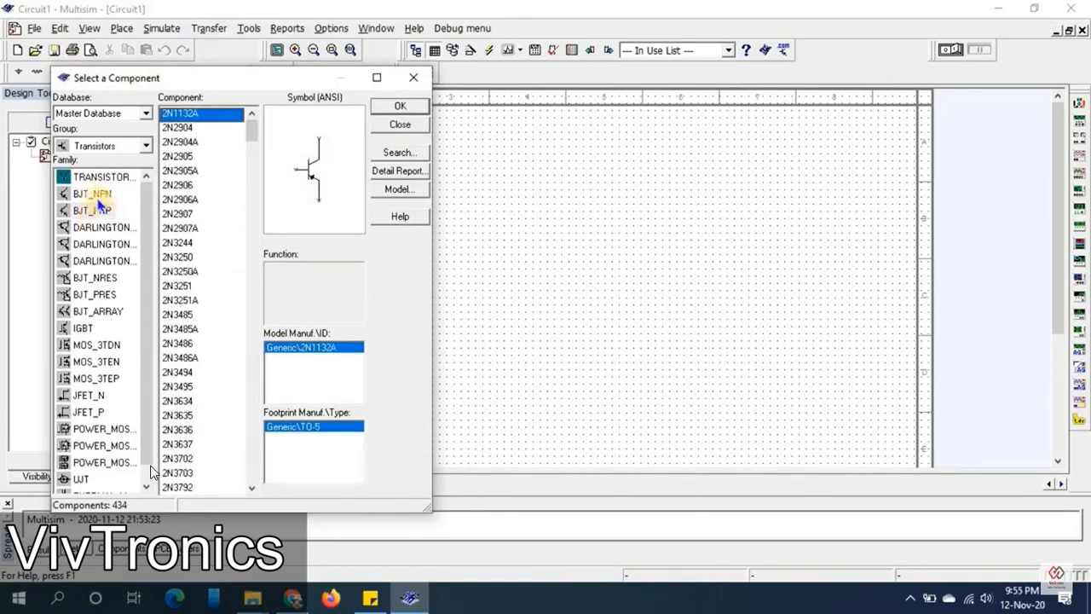
click(99, 196)
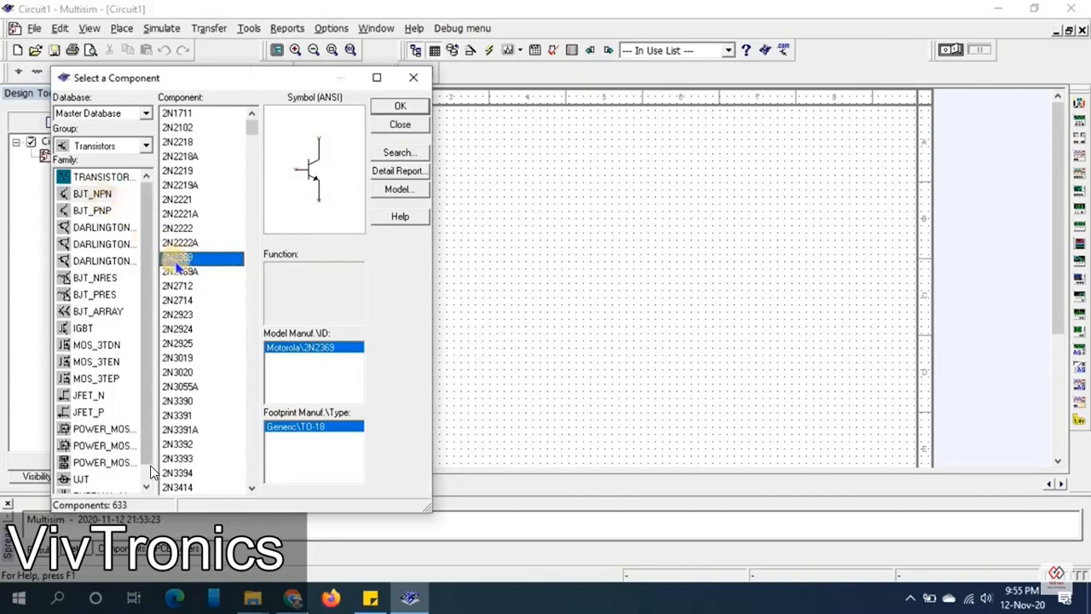
click(398, 109)
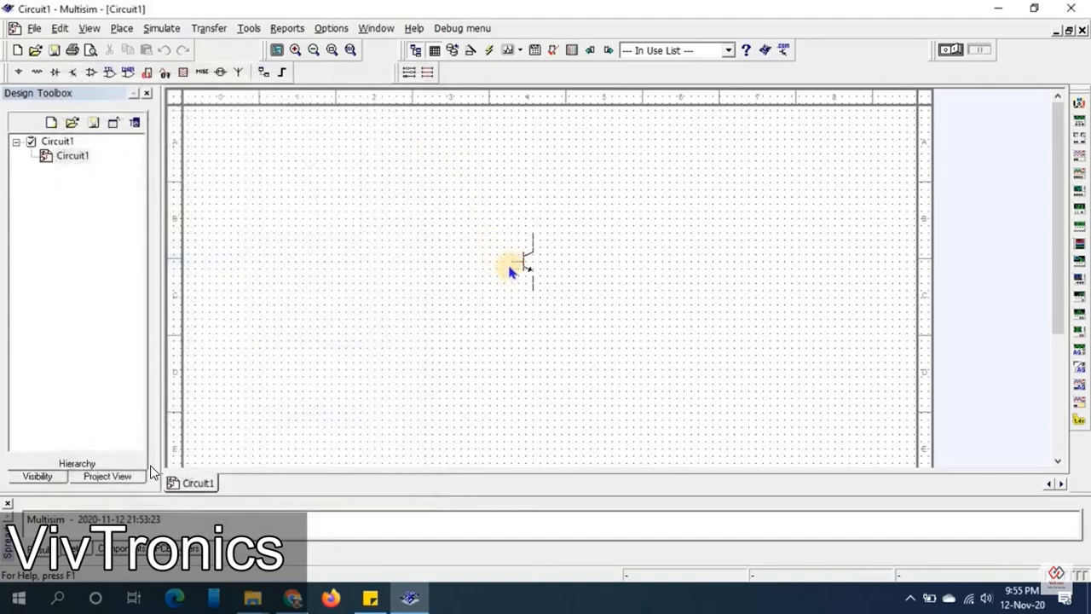
click(509, 269)
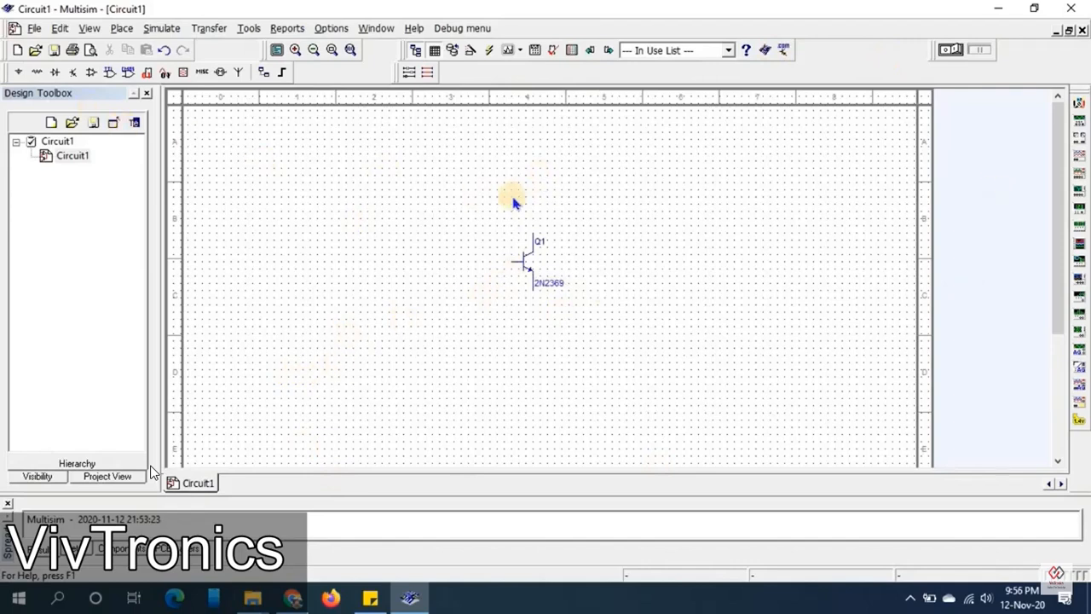
Place a RESISTOR_VIRTUAL from the basic virtual family above the transistor
click(37, 74)
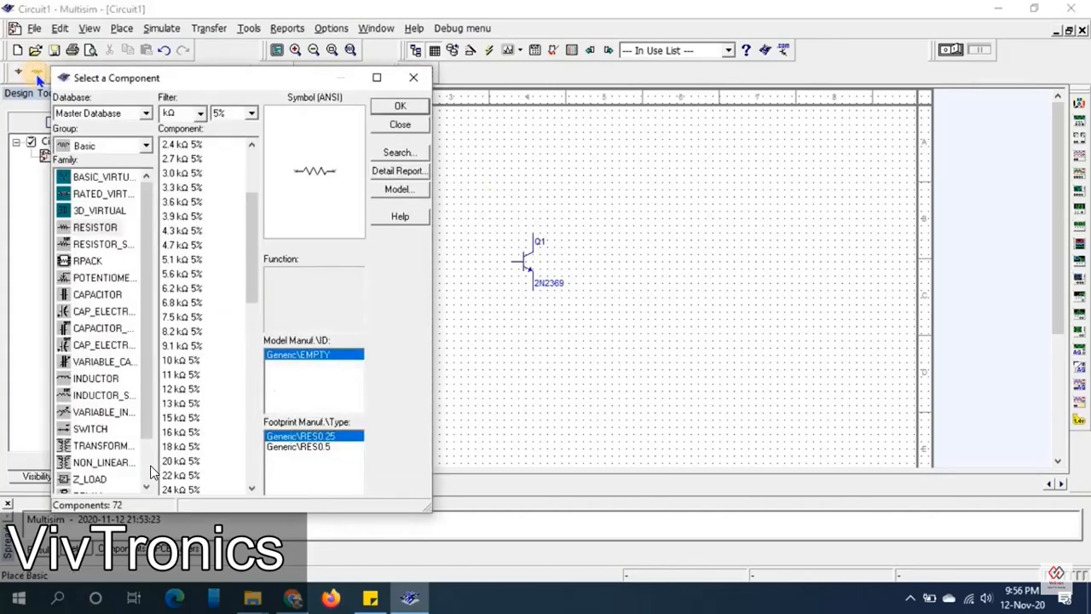
click(96, 228)
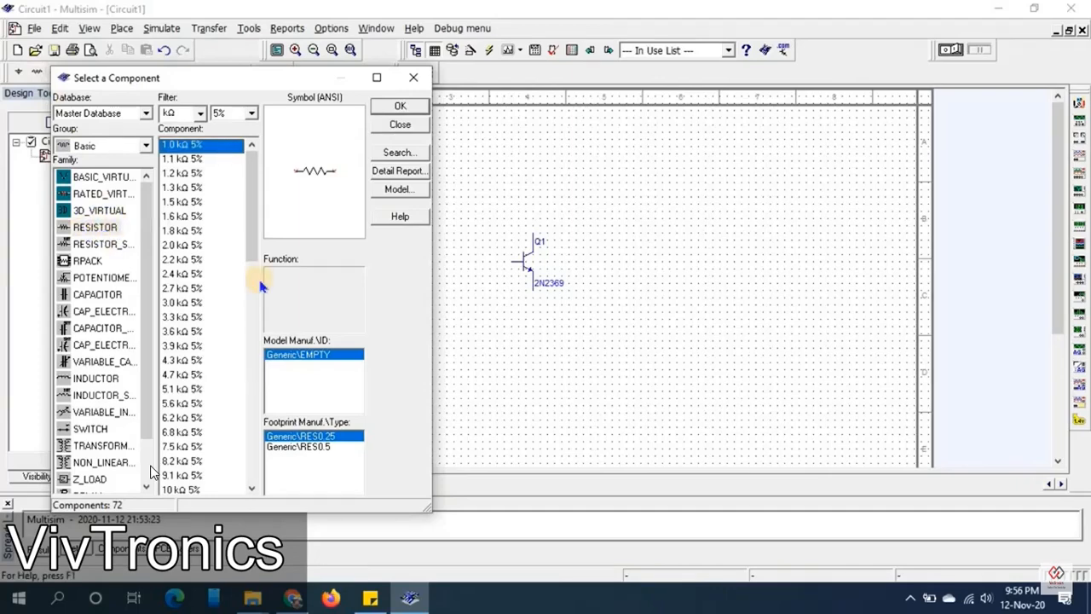
click(94, 178)
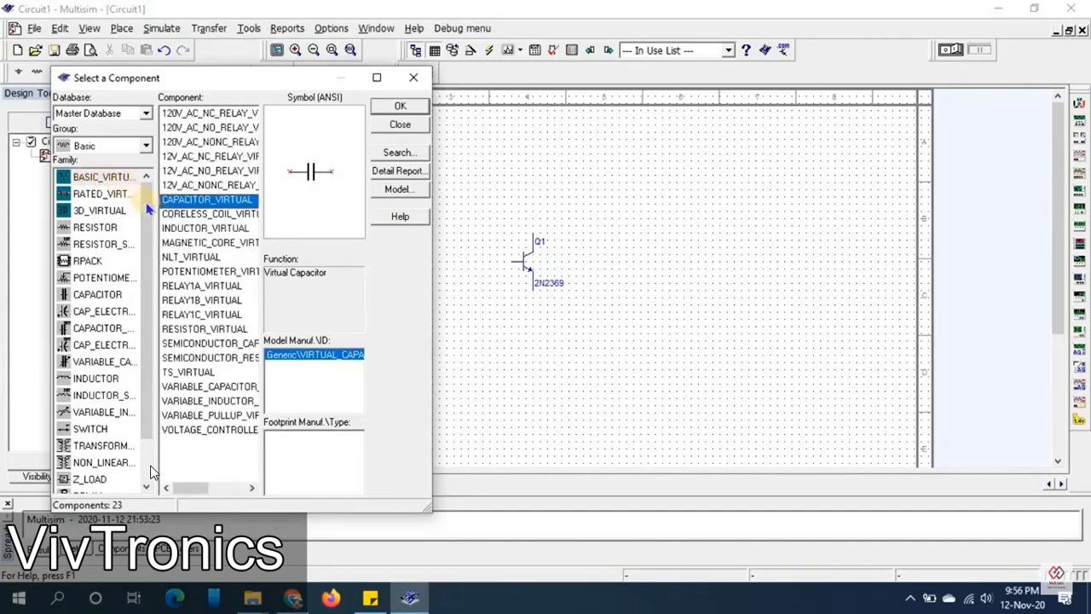
click(182, 316)
click(194, 331)
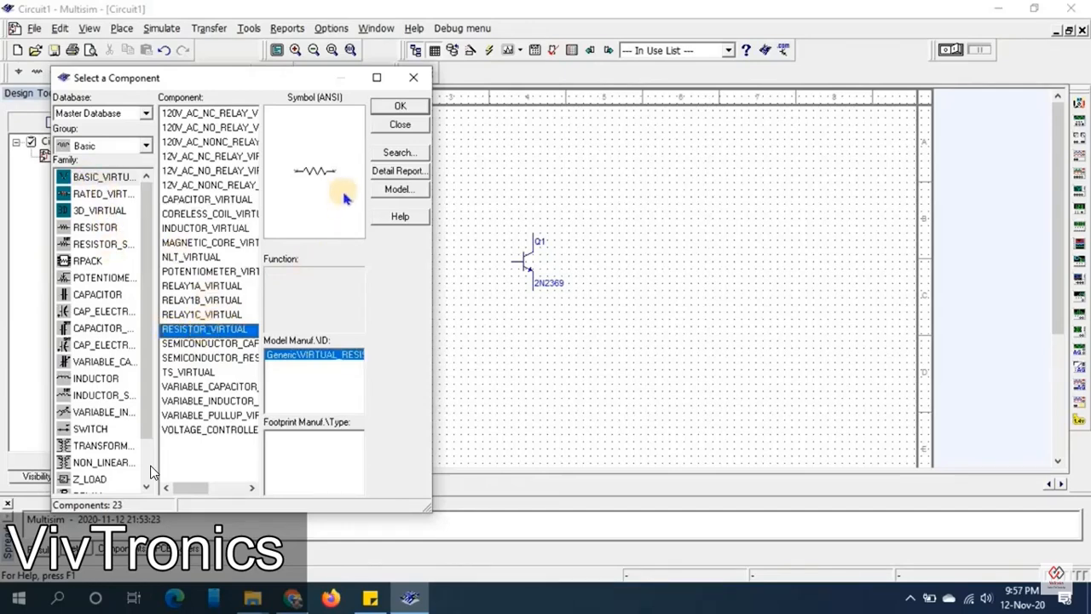
click(399, 105)
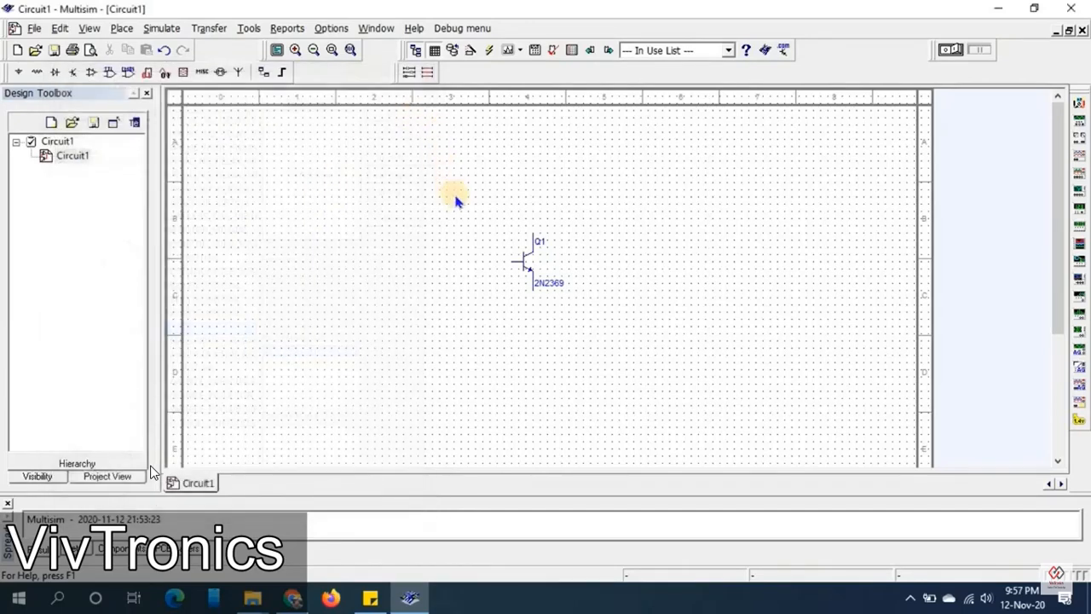
click(518, 189)
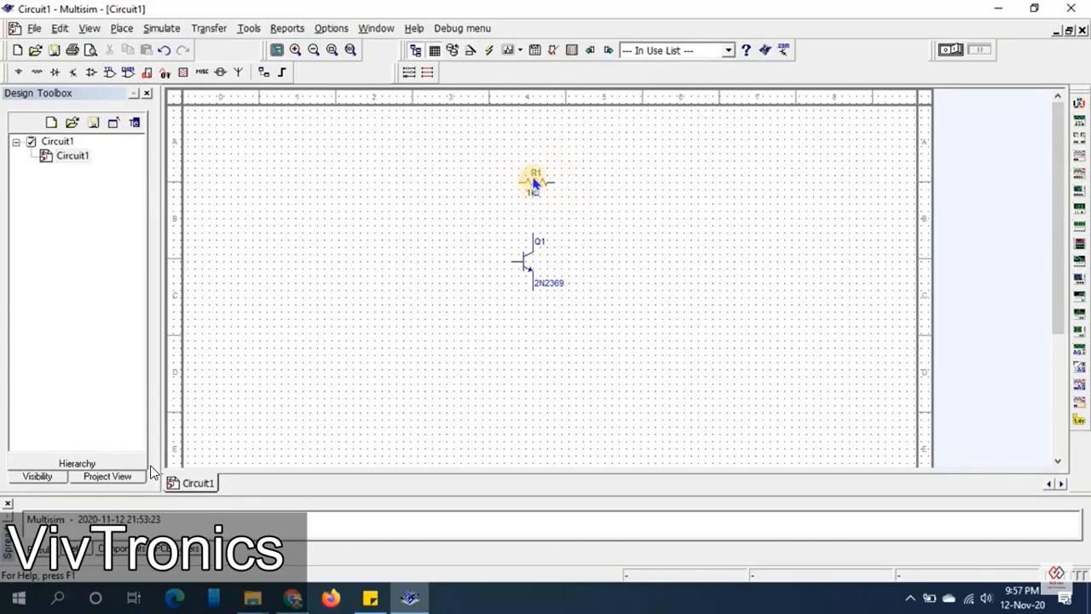
Rotate resistor R1 90 degrees clockwise and align it directly above the transistor's collector
click(535, 184)
right_click(535, 184)
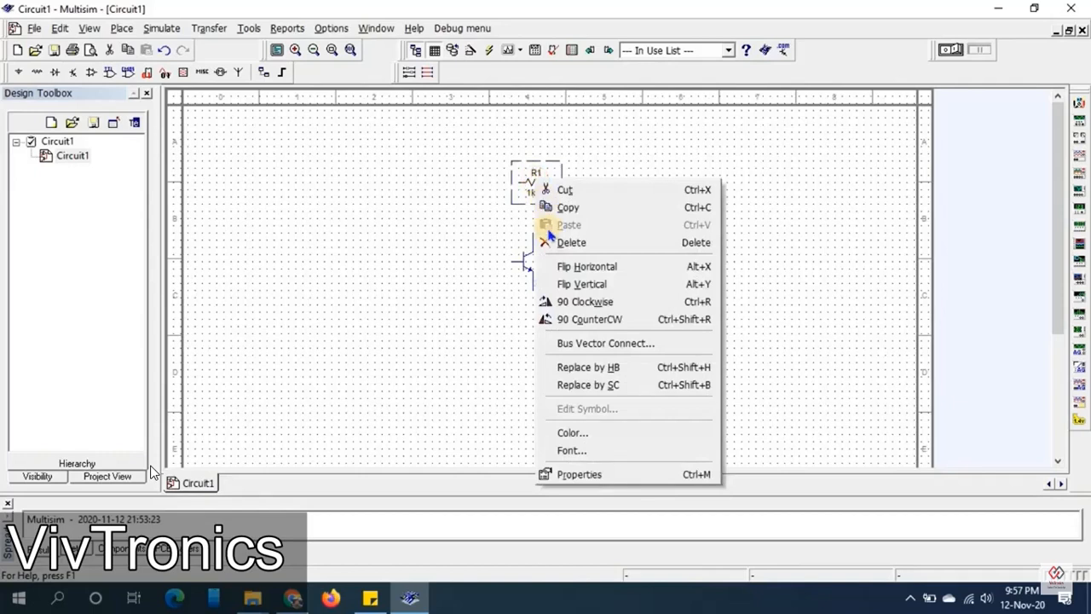
click(618, 307)
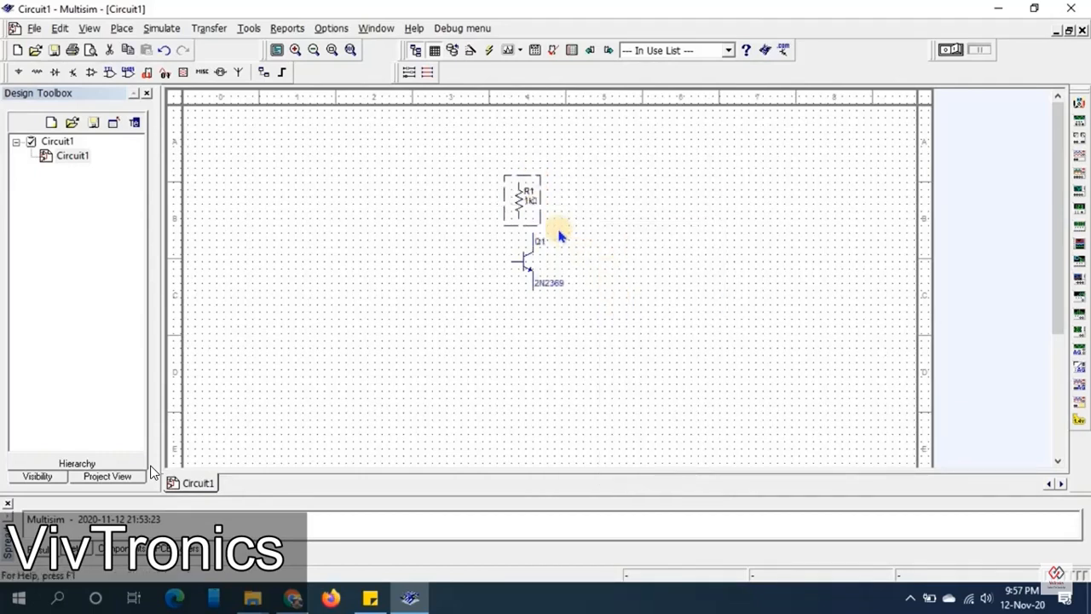
drag(529, 196, 533, 199)
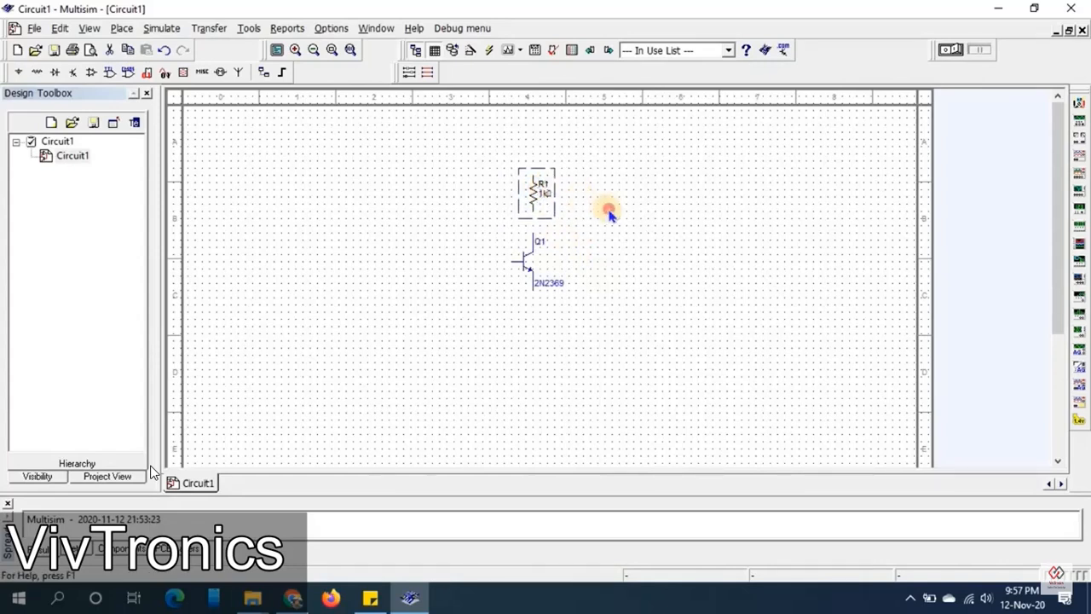
click(608, 212)
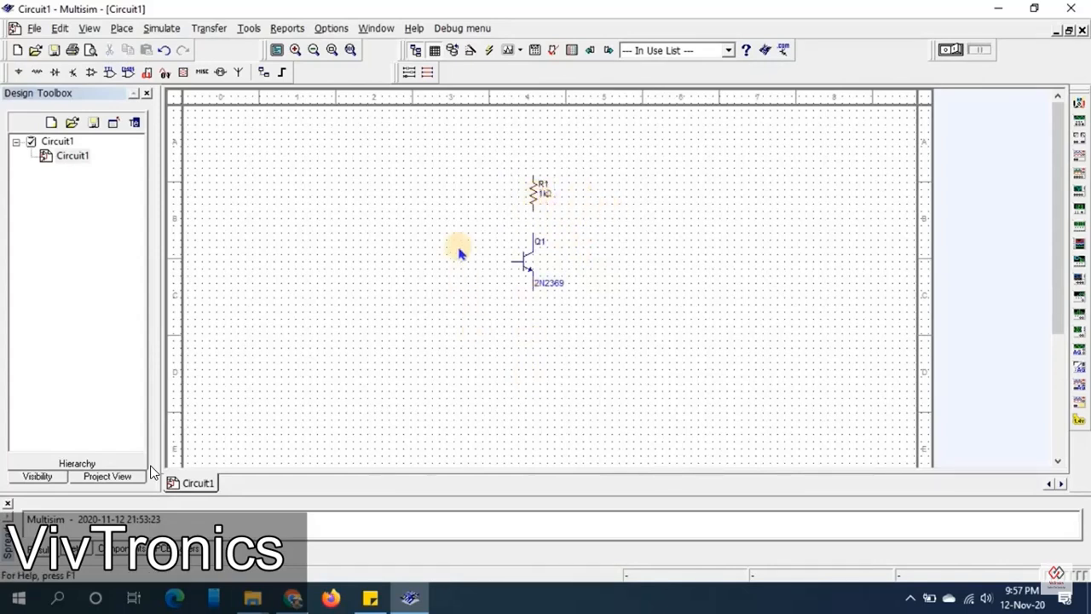
Copy resistor R1 and paste the duplicate directly below the transistor's emitter
click(535, 192)
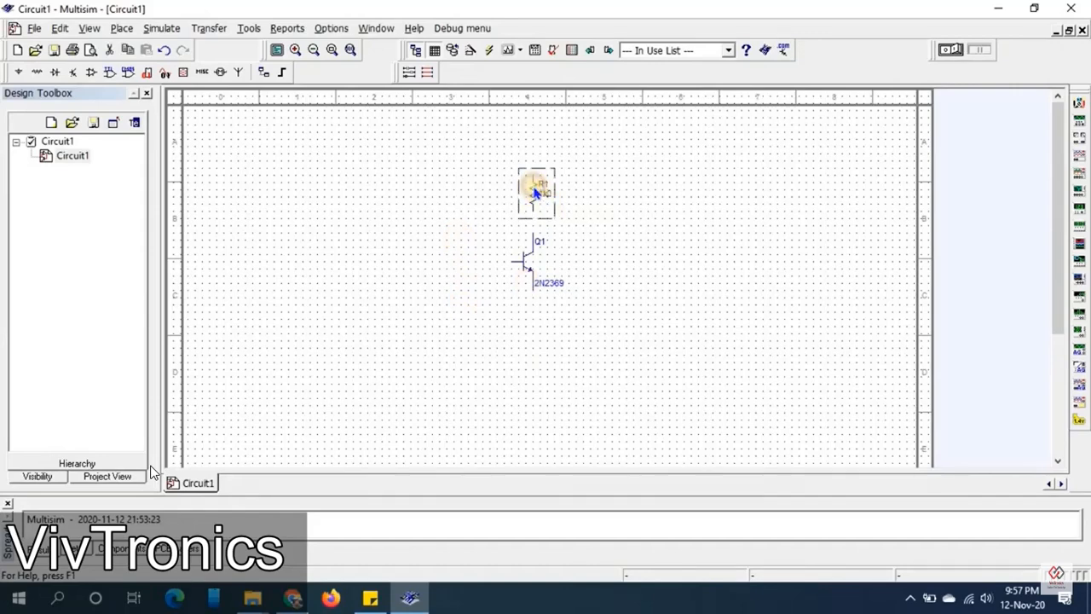
right_click(535, 192)
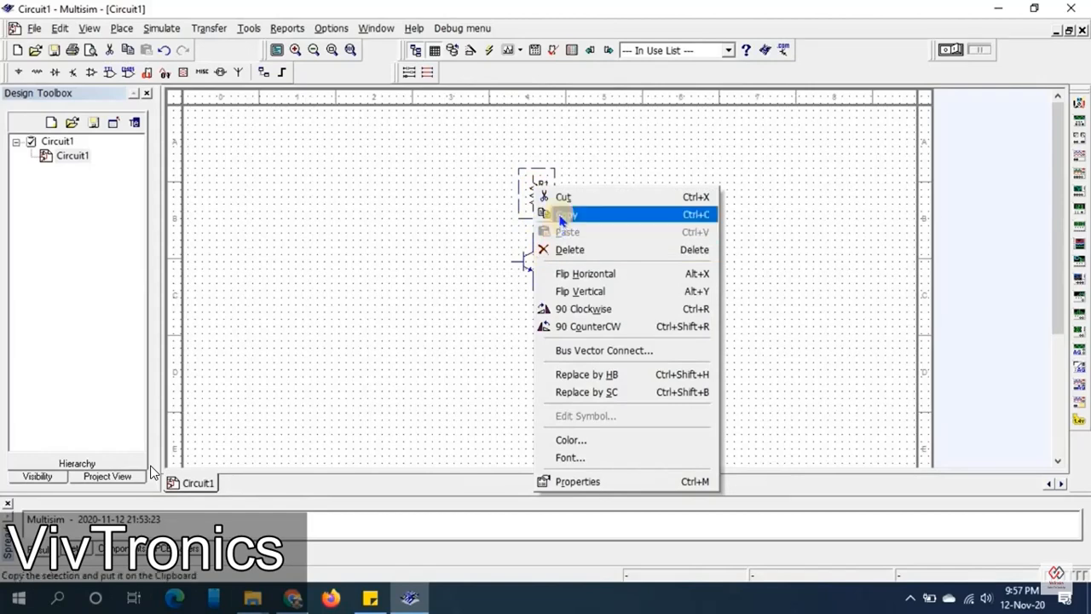
click(561, 220)
right_click(535, 328)
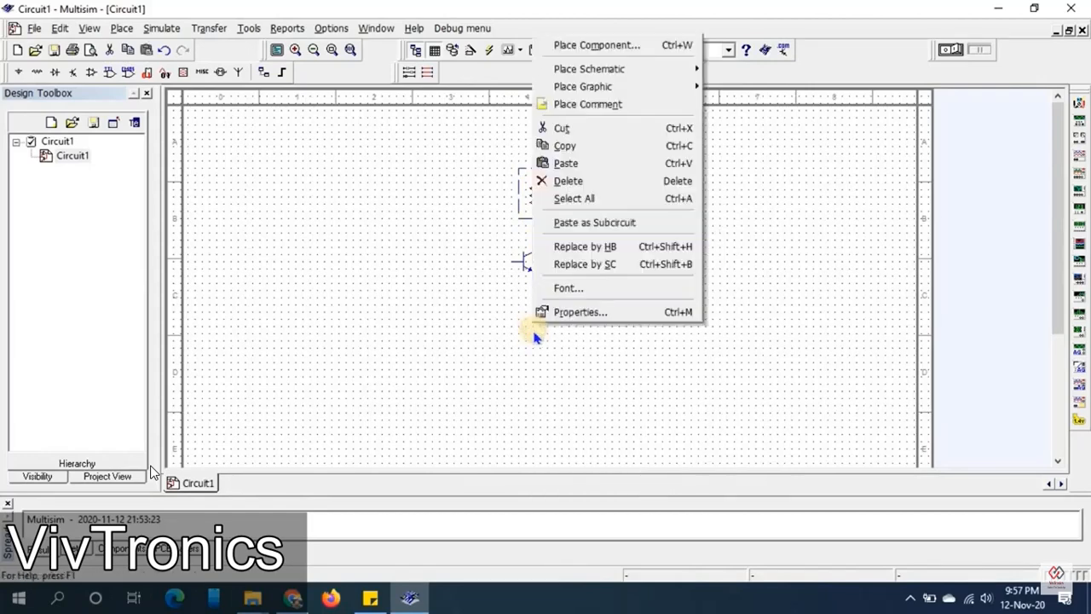
click(562, 163)
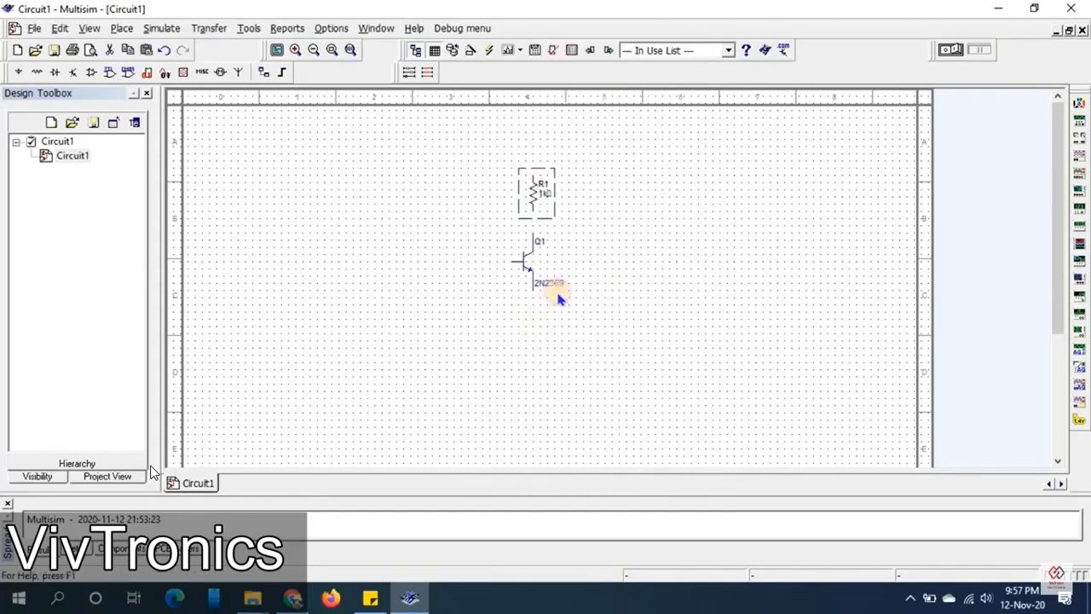
click(535, 330)
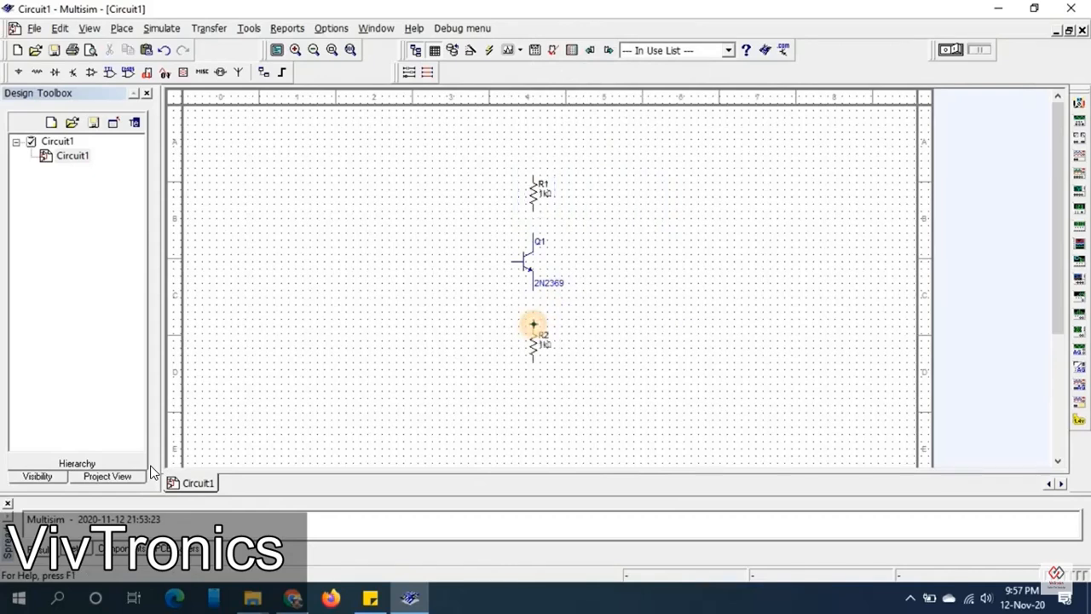
Paste two more copies of the resistor on the base side of the transistor, one above and one below base level
right_click(453, 185)
click(479, 317)
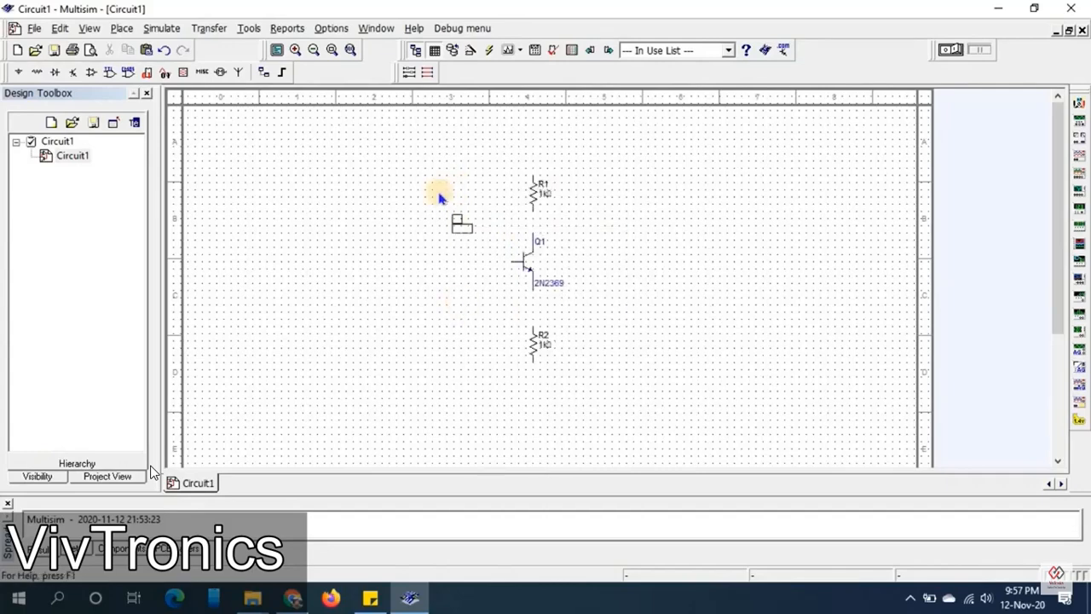
click(448, 191)
right_click(458, 316)
click(484, 153)
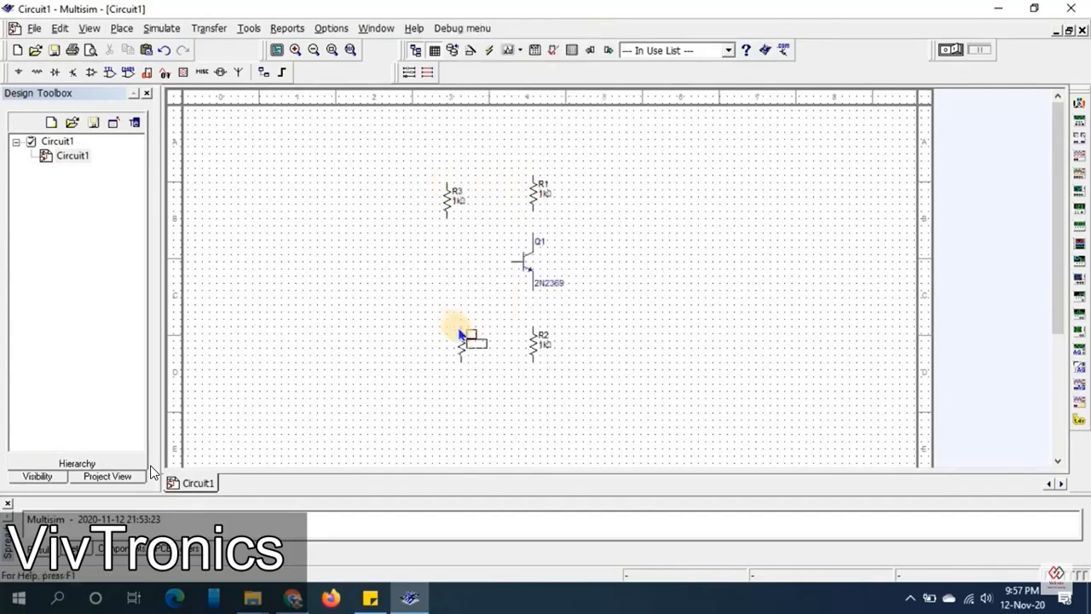
click(461, 324)
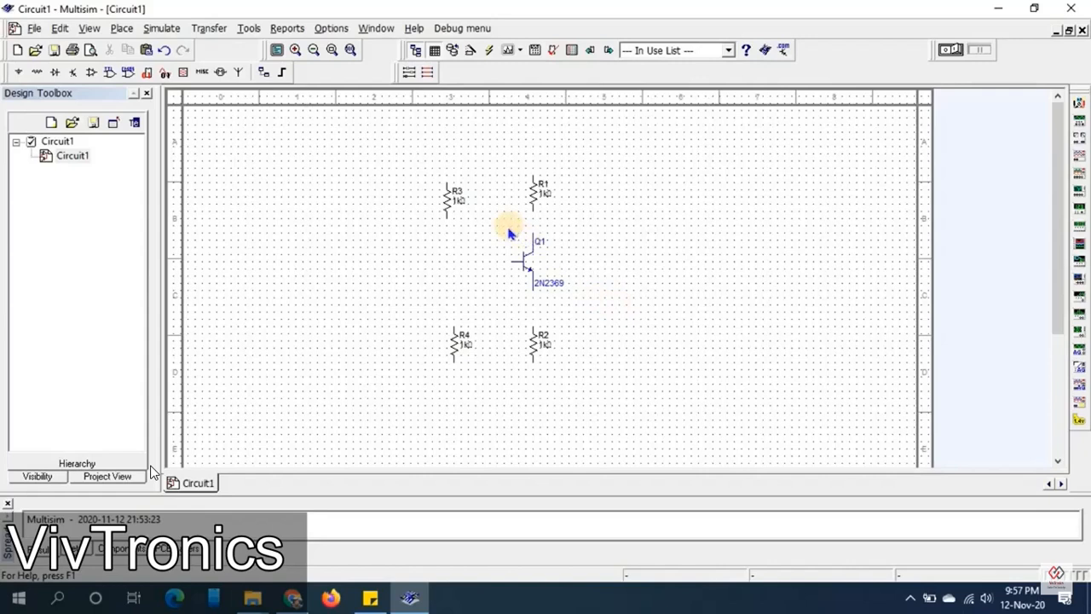
Set the resistance of resistor R3 to 100 kOhm
click(448, 203)
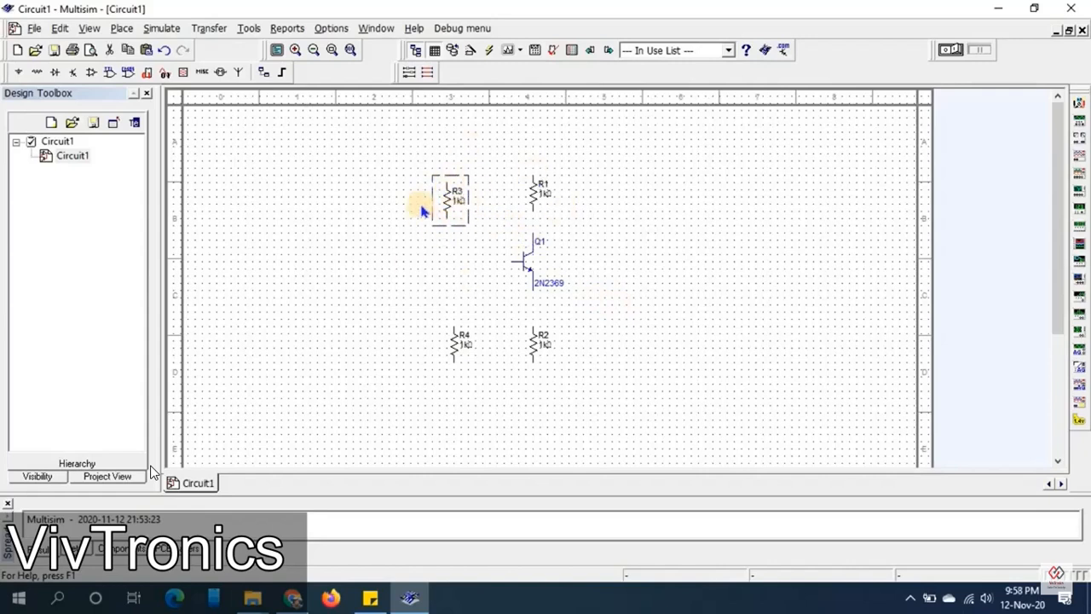
double_click(445, 208)
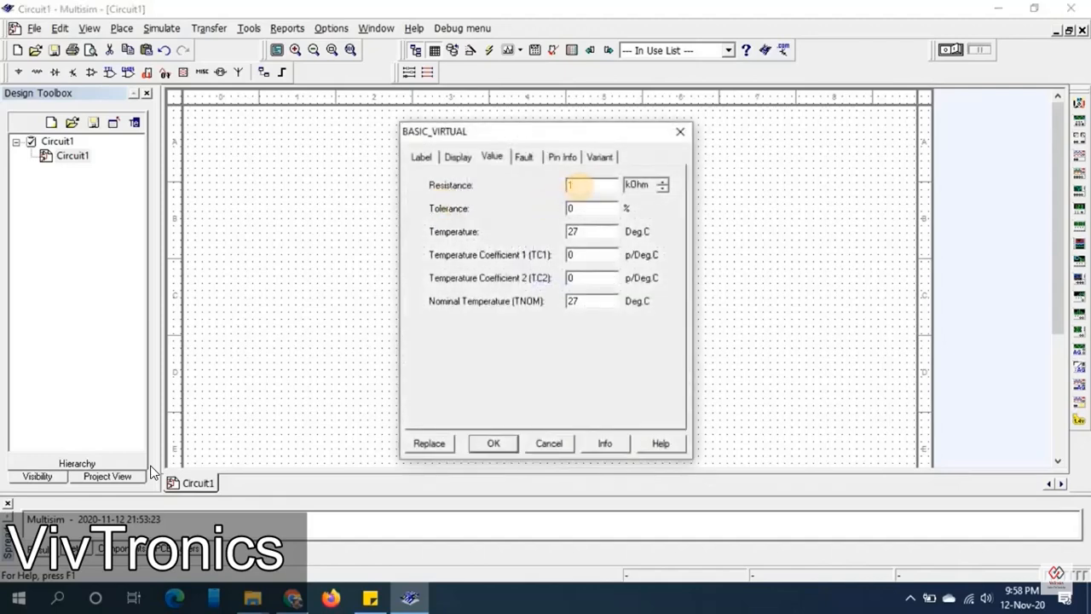
text(100)
key(Return)
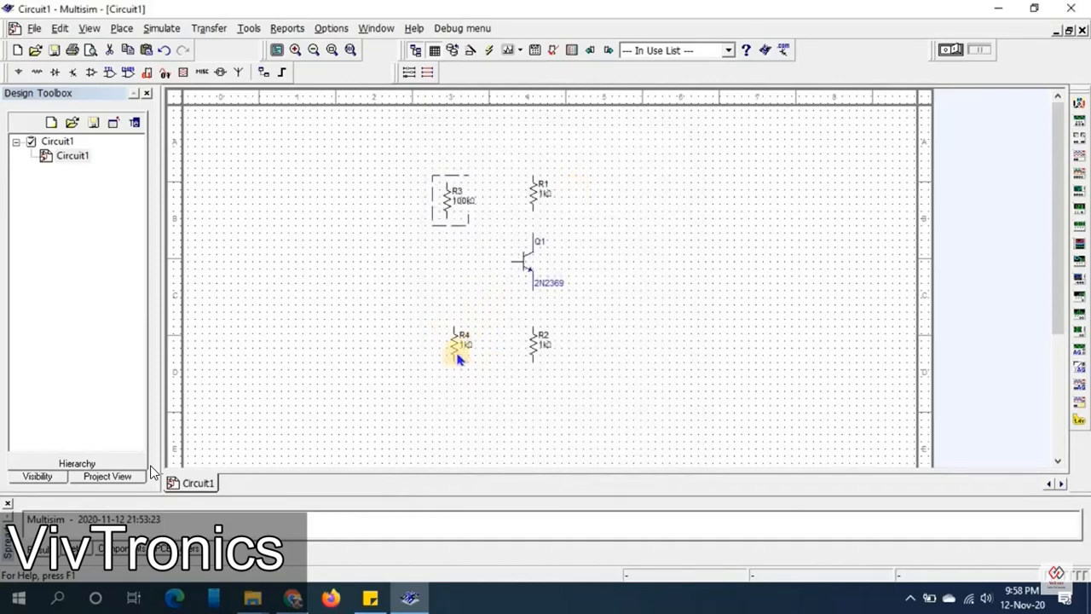
Set the resistance of resistor R4 to 10 kOhm and of resistor R1 to 4.7 kOhm
double_click(459, 342)
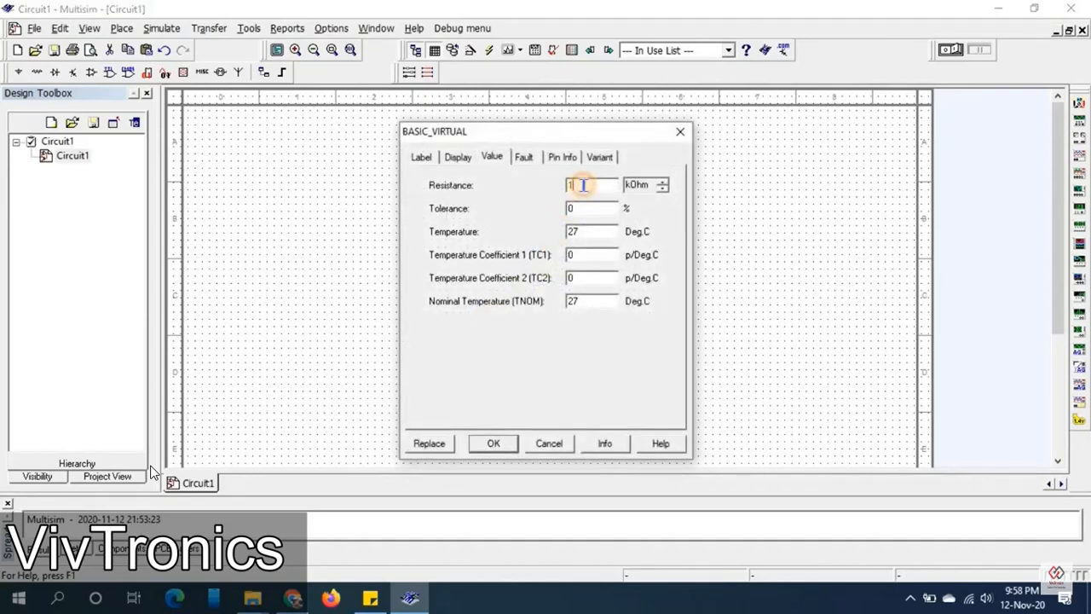
text(0)
key(Return)
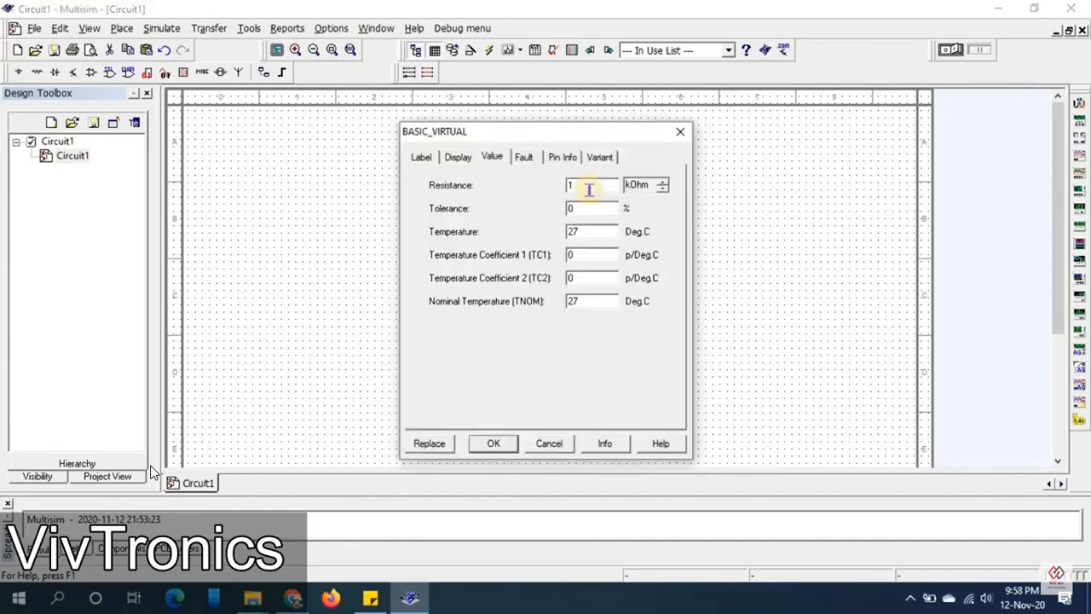
double_click(534, 192)
text(4.7)
key(Return)
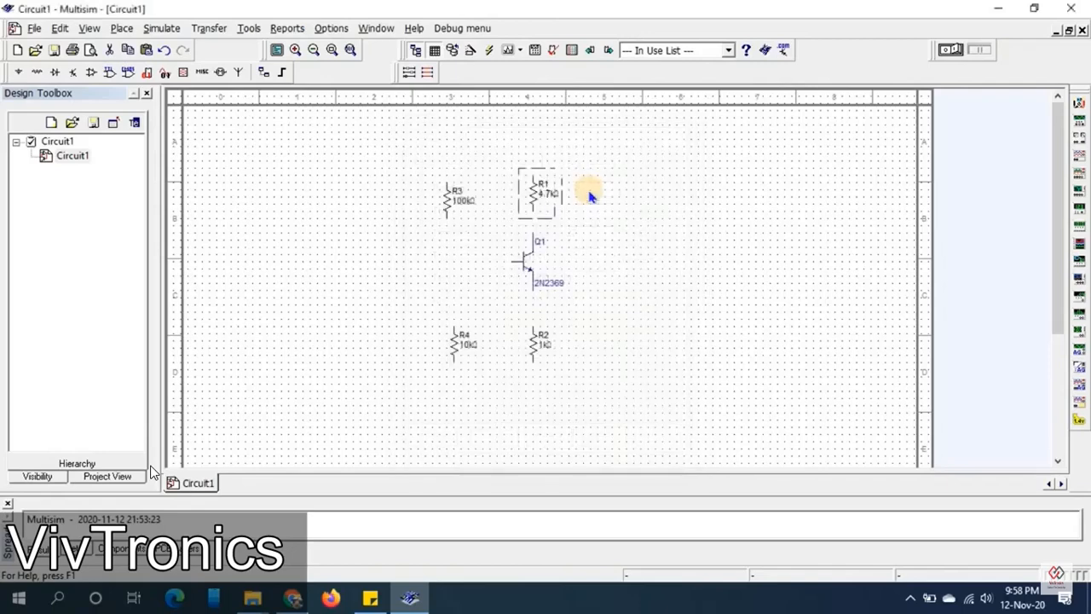
click(533, 354)
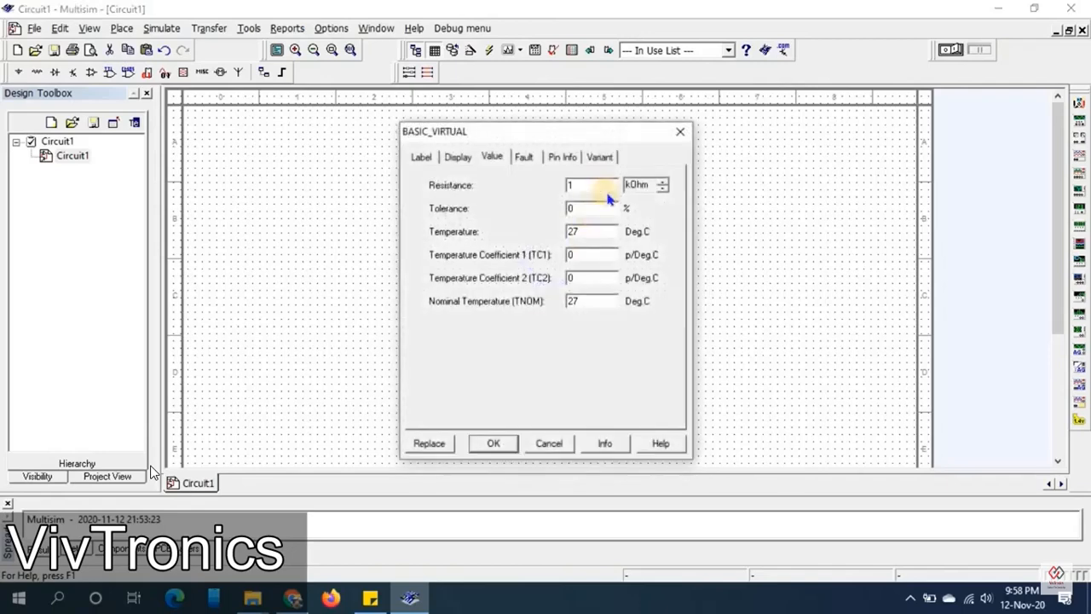
key(Escape)
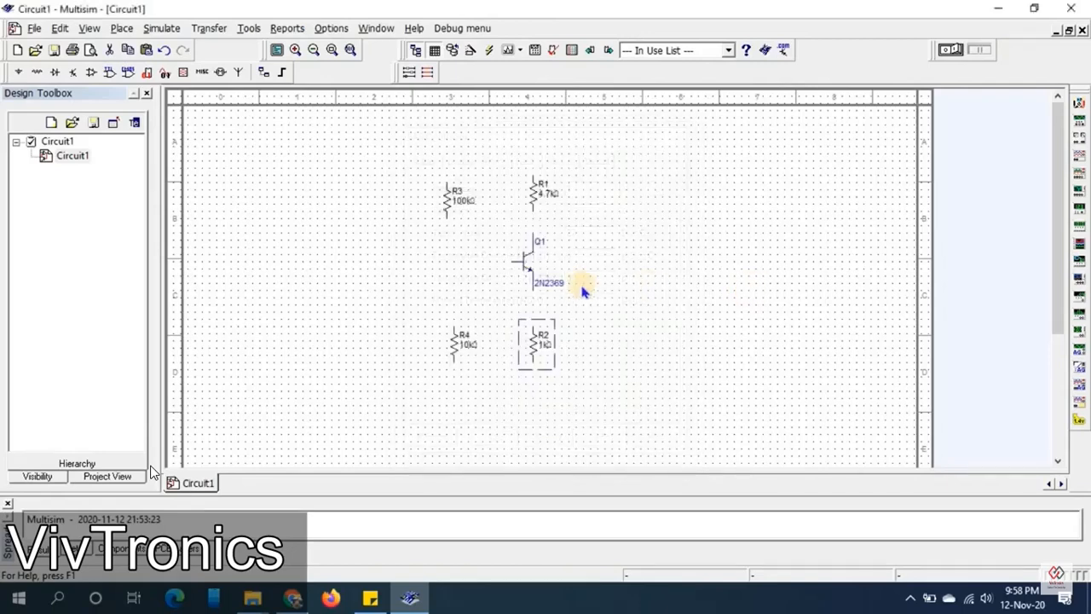
Move resistor R4 slightly so that it lines up vertically below resistor R3
click(455, 344)
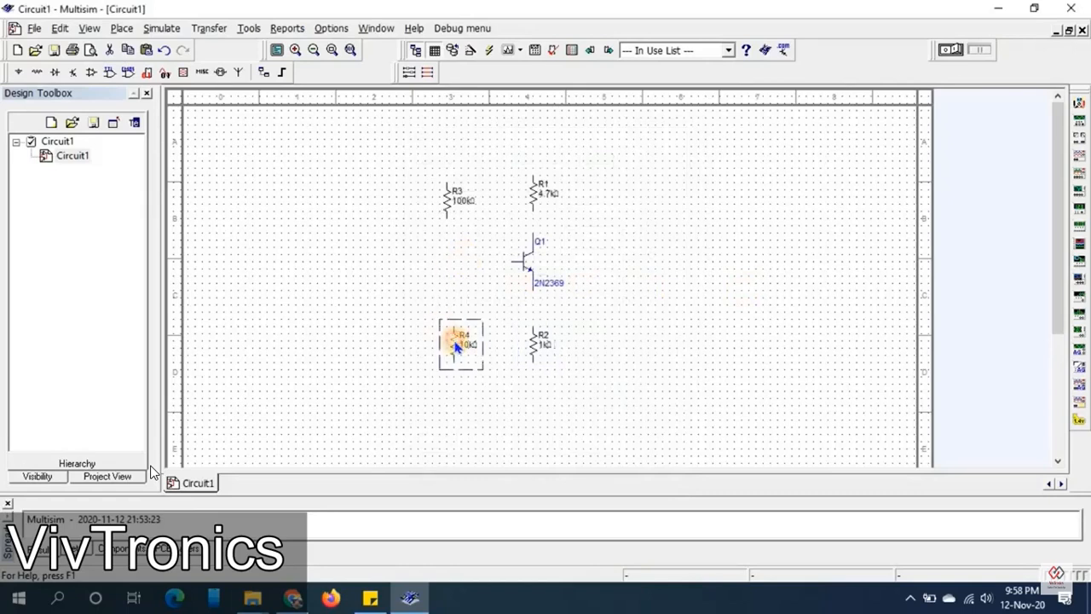
drag(455, 342, 448, 335)
click(652, 273)
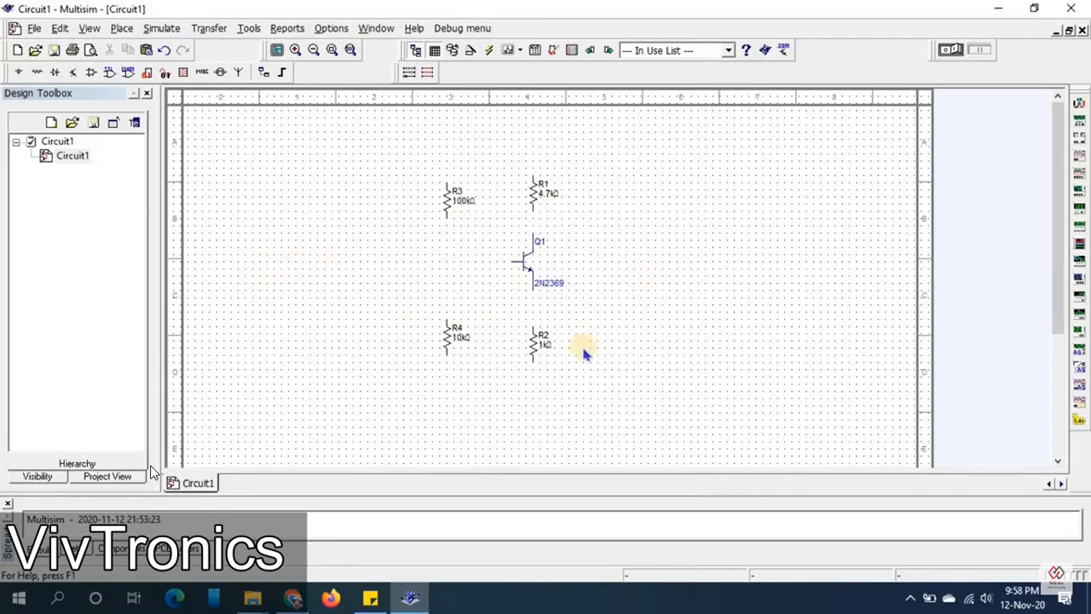
Copy resistor R2, paste the duplicate on the input side left of R3 and R4, and rotate it to horizontal
click(533, 348)
right_click(531, 351)
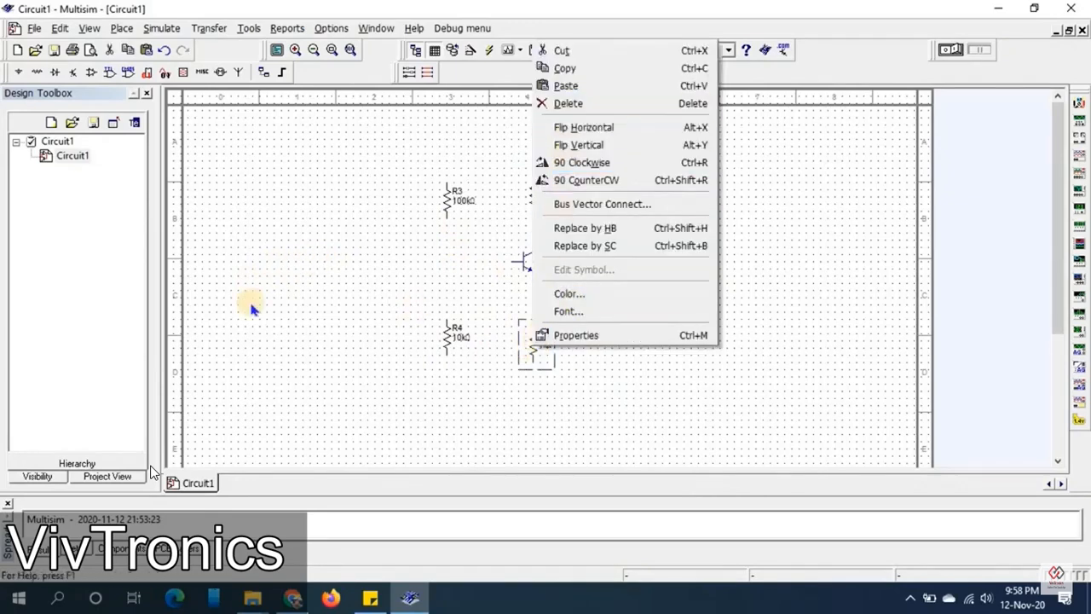
right_click(308, 261)
click(349, 390)
click(312, 260)
right_click(307, 290)
click(351, 138)
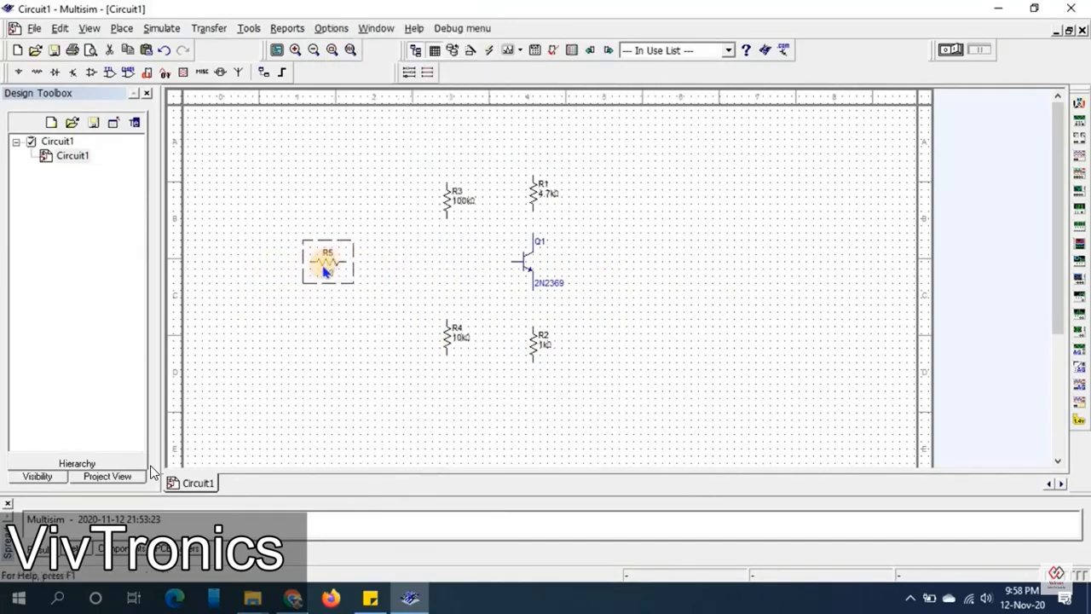
click(333, 268)
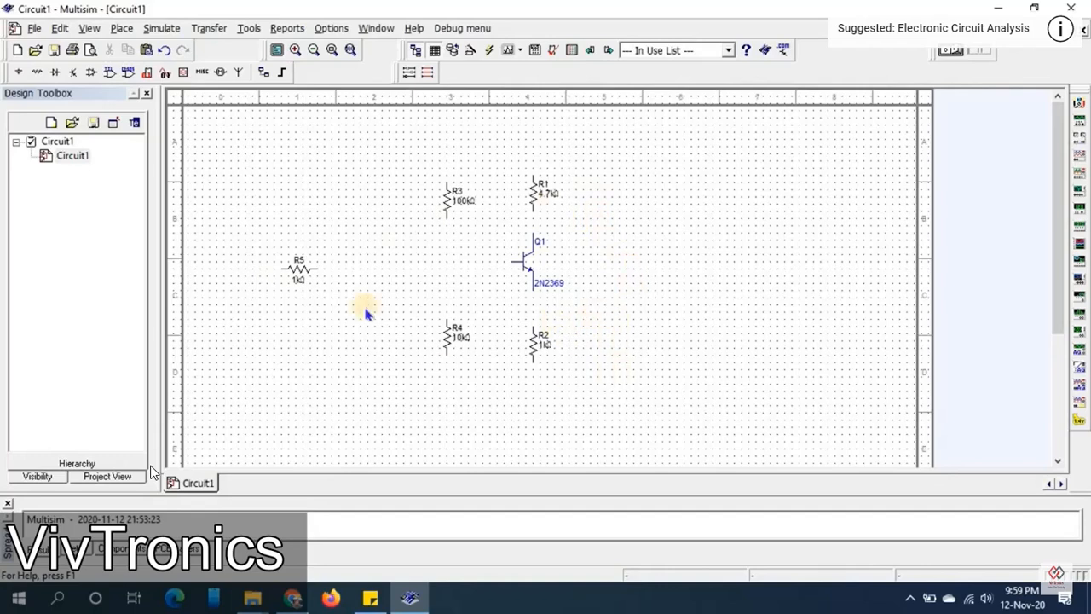
Place a CAPACITOR_VIRTUAL component from the Basic group just to the right of resistor R5
click(36, 74)
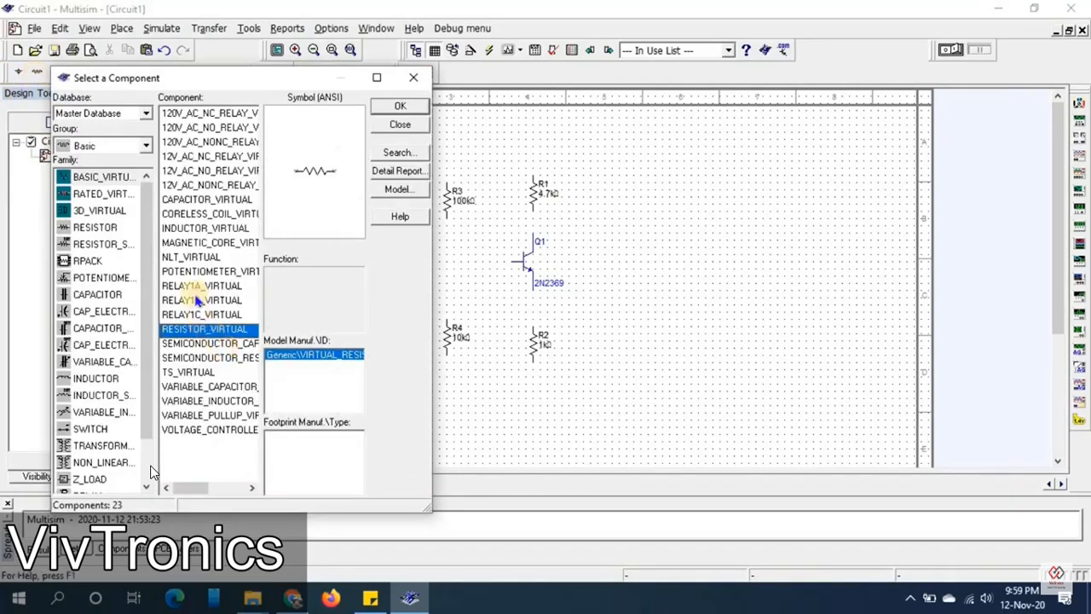
click(194, 200)
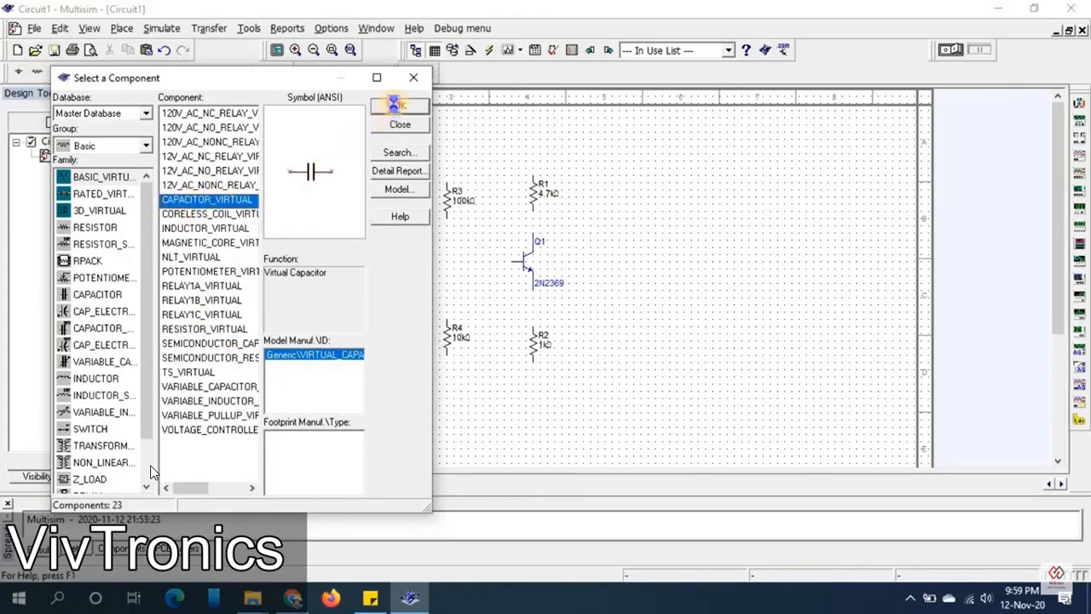
click(340, 271)
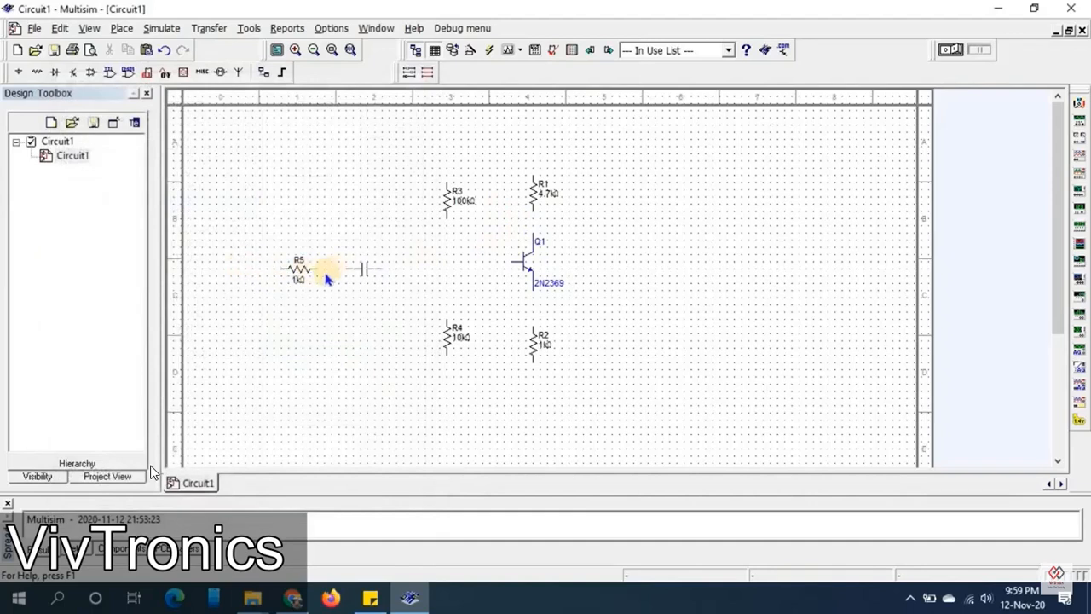
click(333, 270)
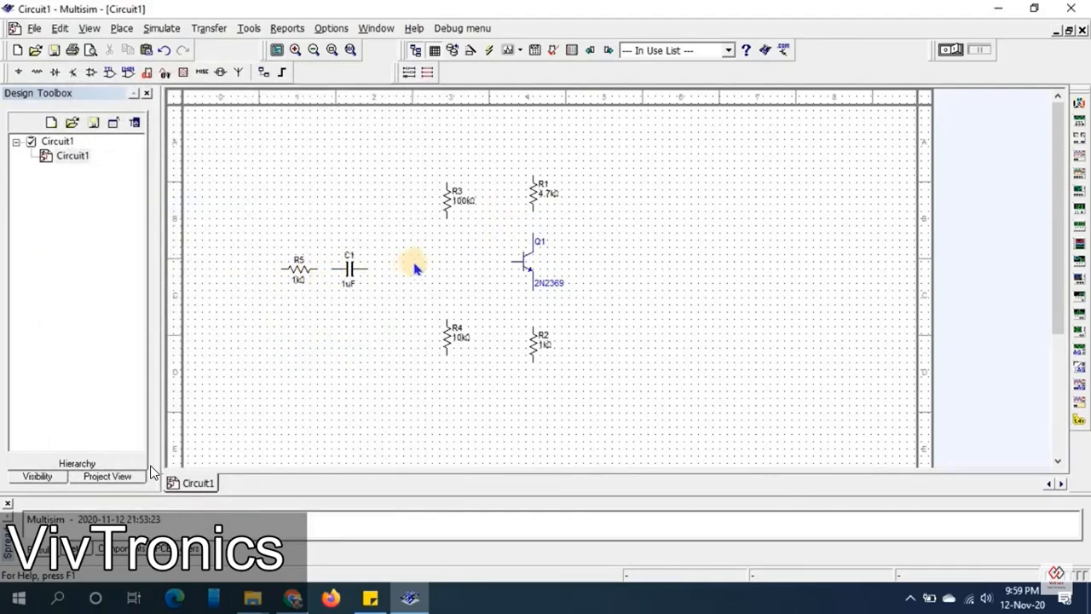
Copy capacitor C1 and paste the duplicate to the right of the transistor's collector, beside resistor R1
click(349, 273)
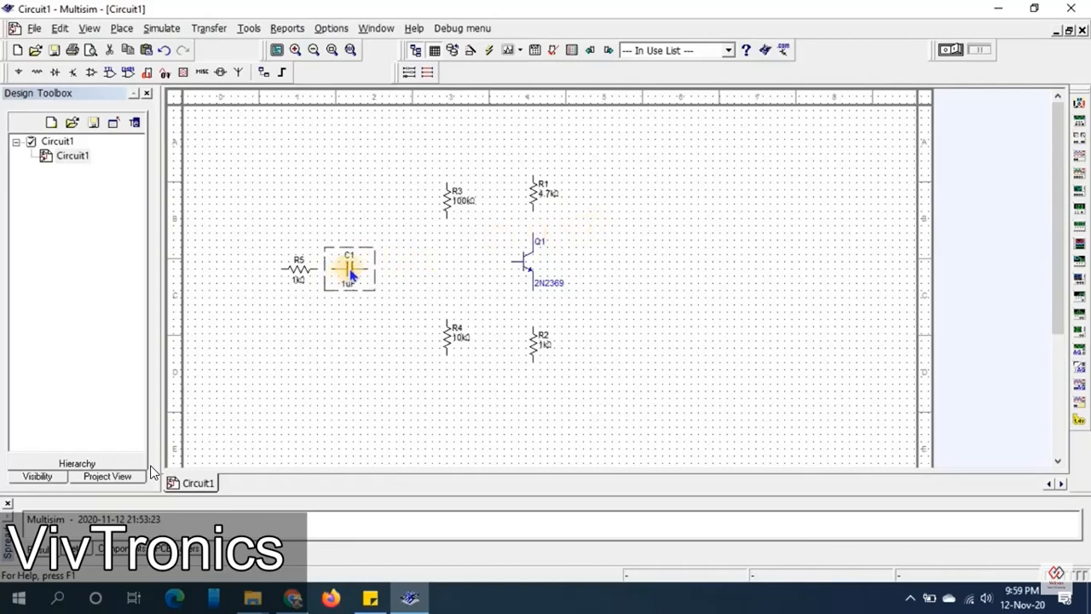
right_click(353, 273)
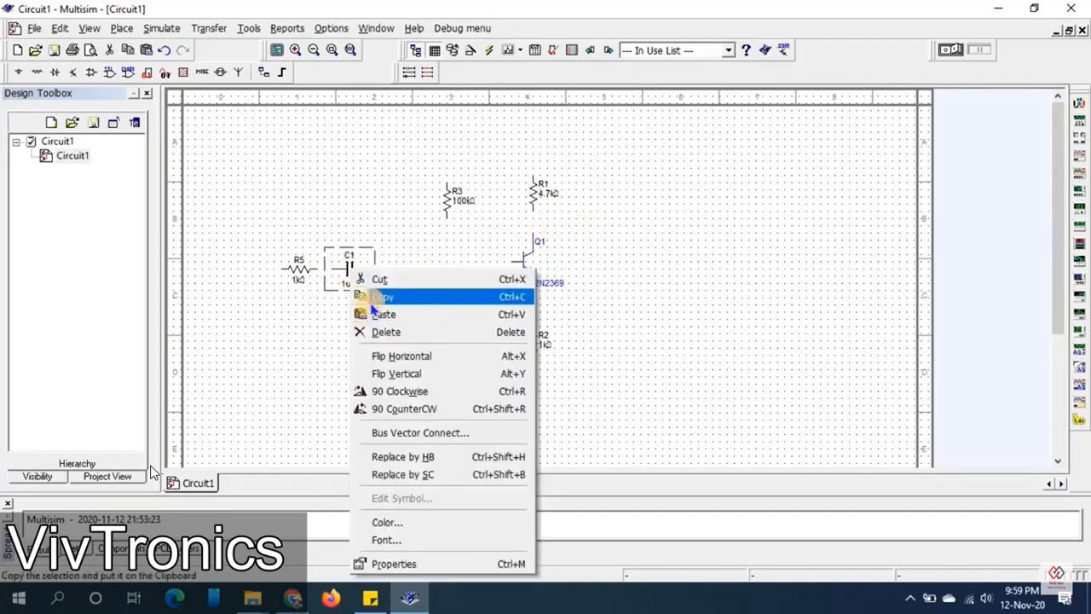
click(368, 297)
right_click(608, 220)
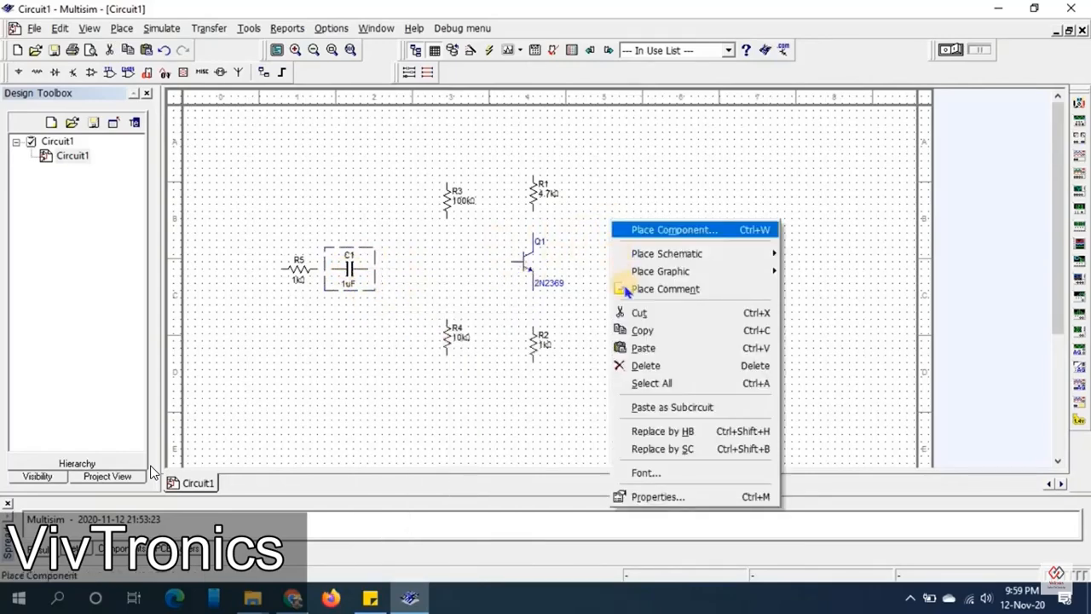
click(636, 350)
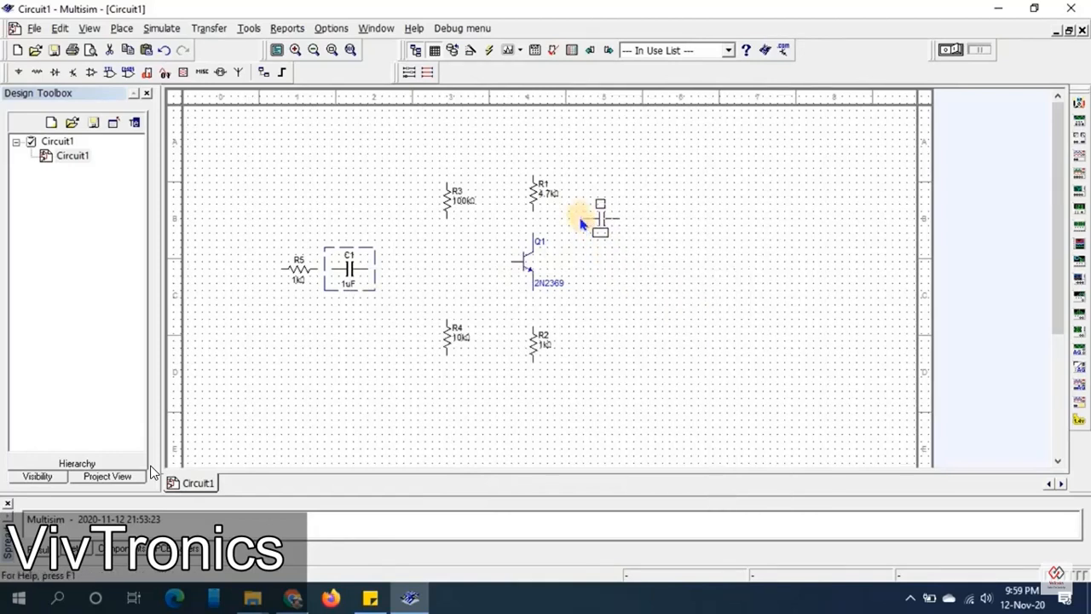
click(579, 221)
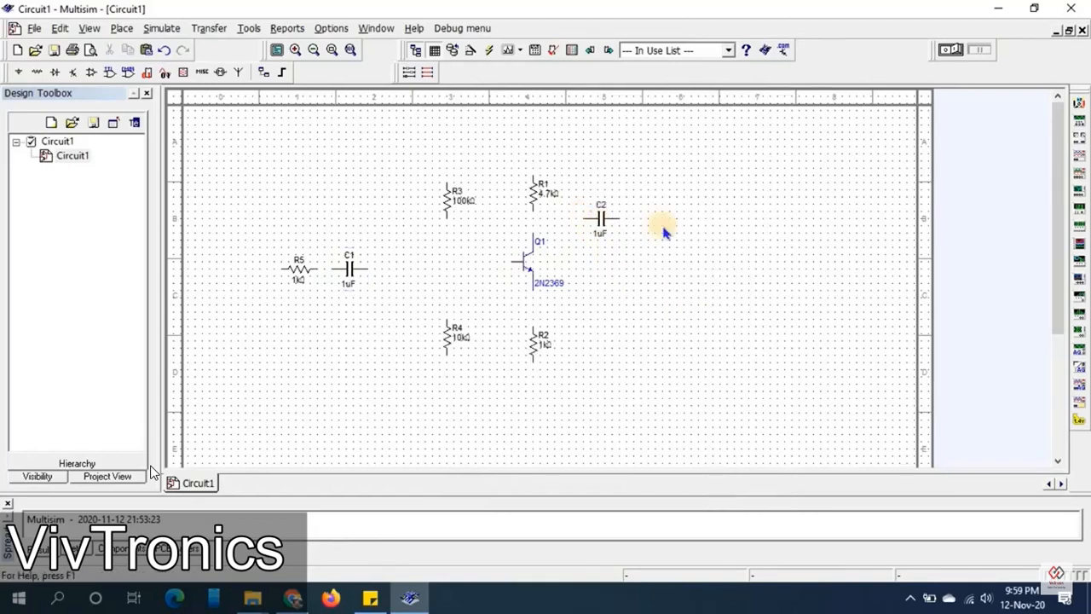
Paste another copy of the capacitor to the right of resistor R2, rotated 90 degrees clockwise to stand vertically beside it
key(ctrl+v)
click(587, 337)
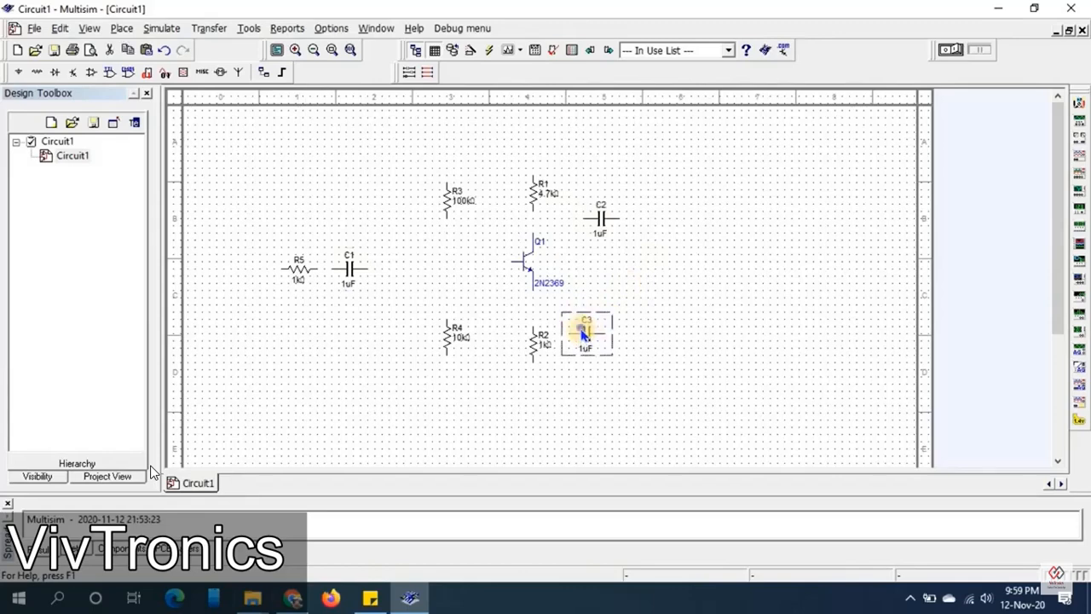
right_click(583, 334)
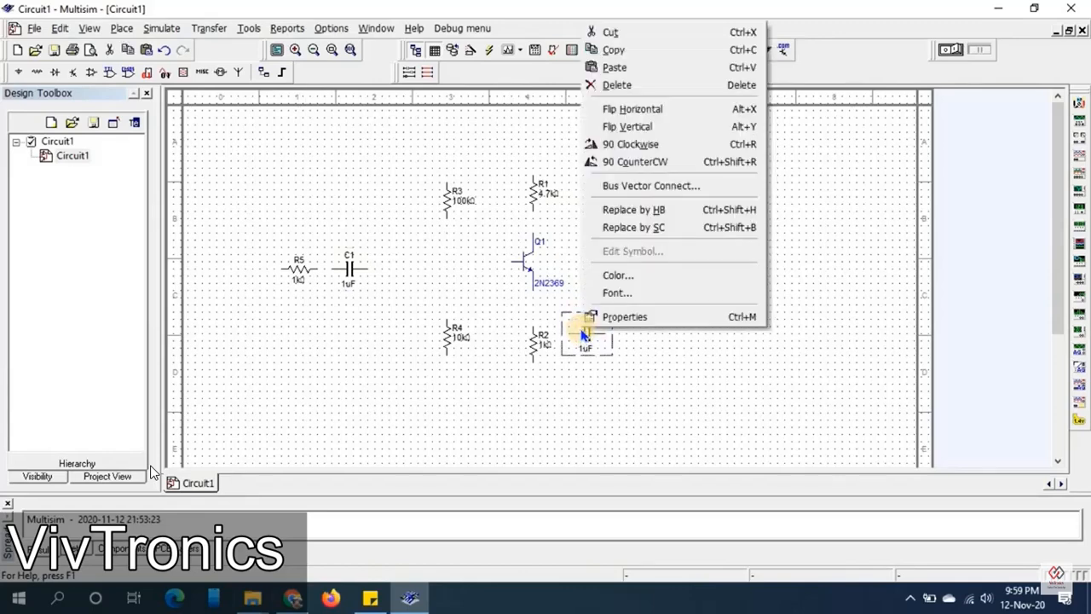
click(651, 145)
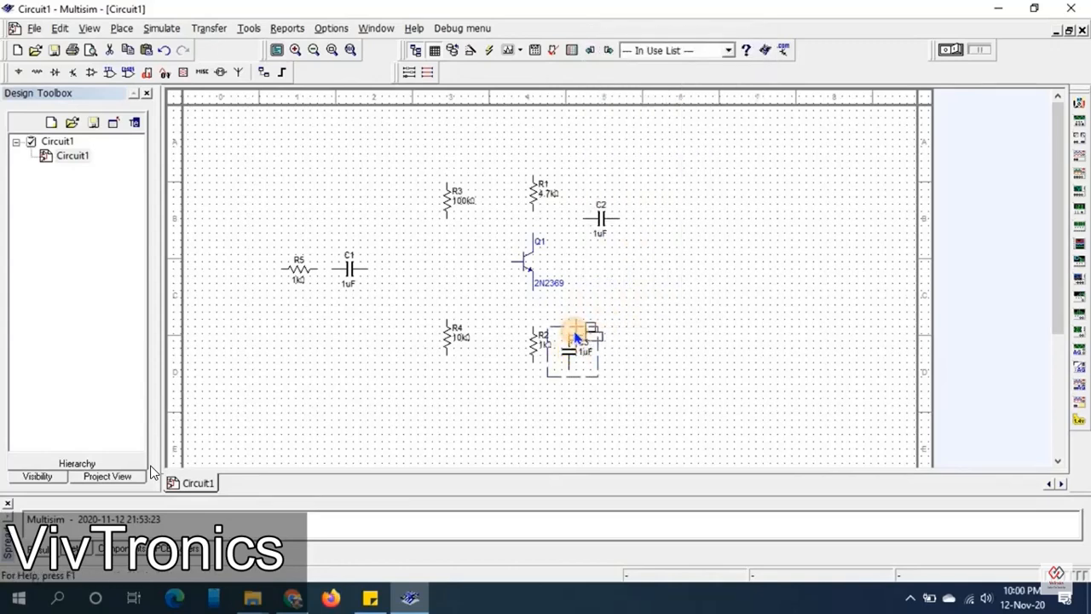
drag(577, 338, 578, 336)
Set the capacitance of capacitors C1, C3 and C2 to 10 uF each
click(349, 269)
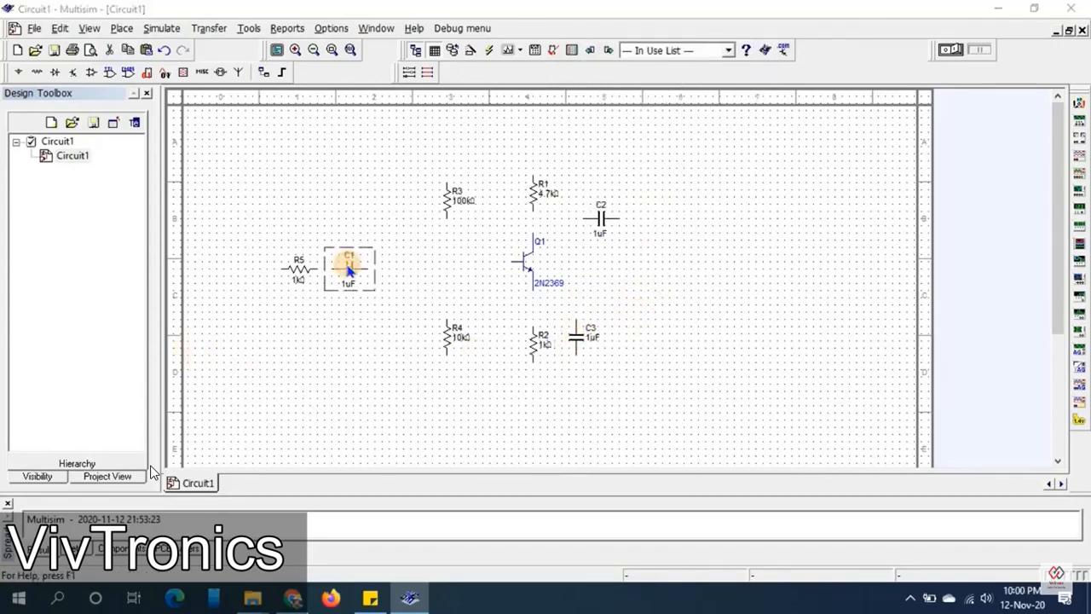
double_click(349, 269)
click(584, 181)
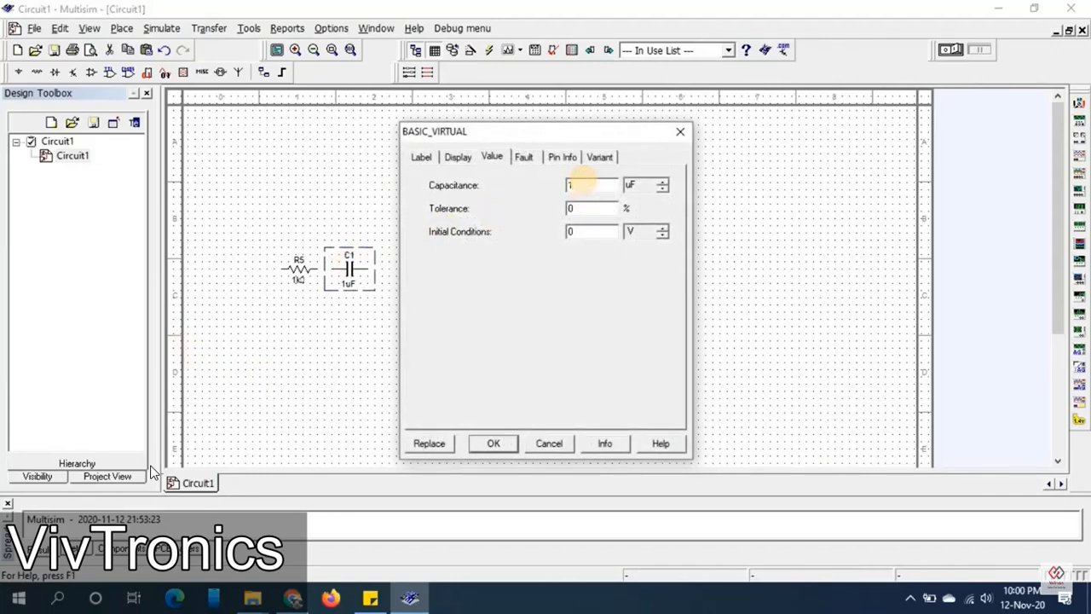
text(0)
key(Return)
double_click(576, 338)
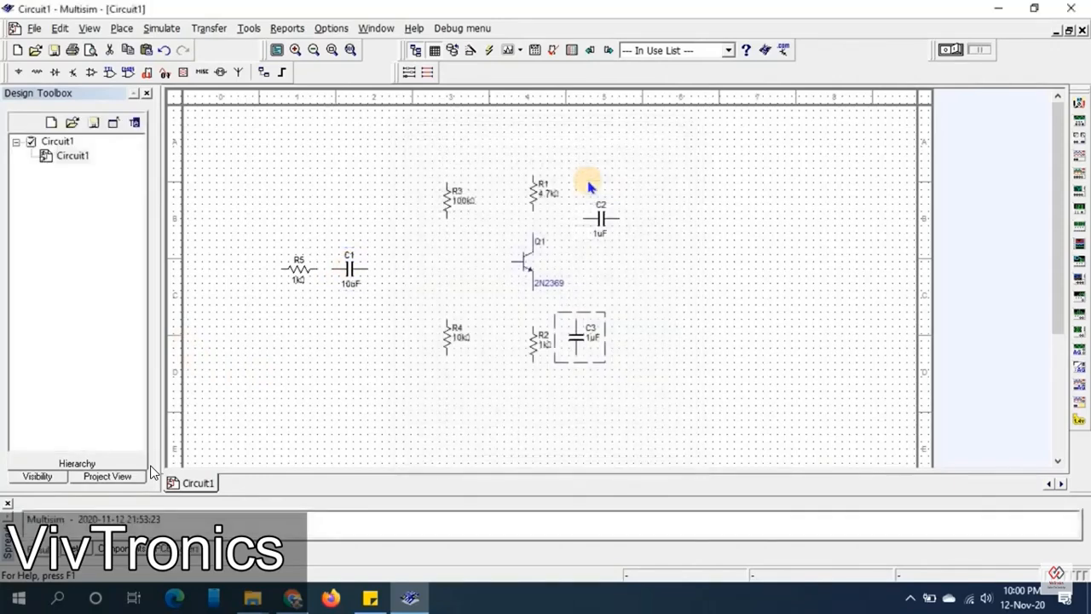
click(600, 216)
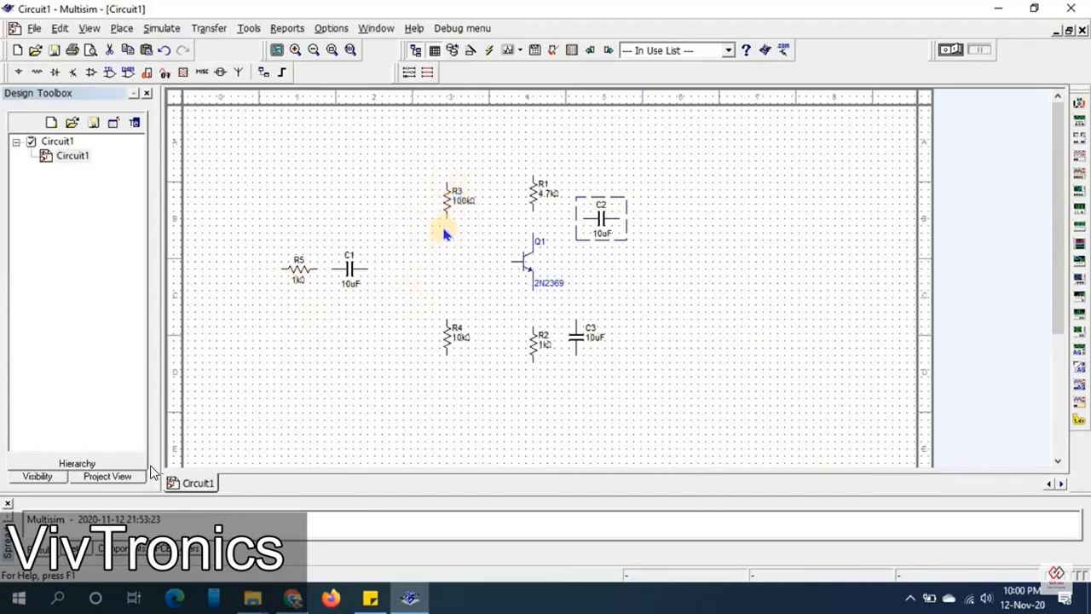
key(Escape)
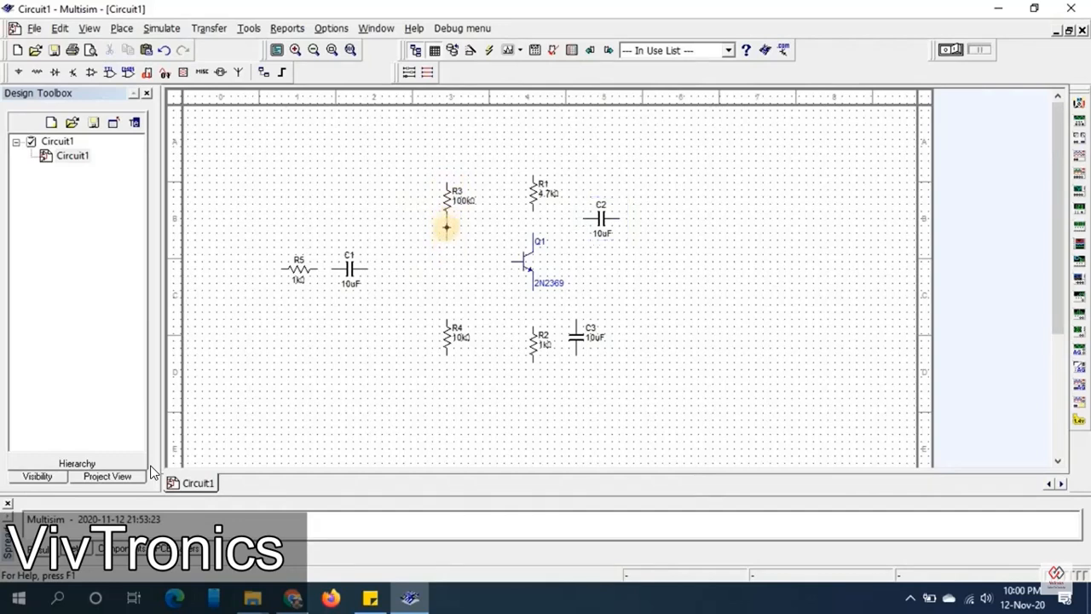
Wire the lower end of R3 to the upper end of R4, and the lower end of R4 to the lower end of R2
click(447, 319)
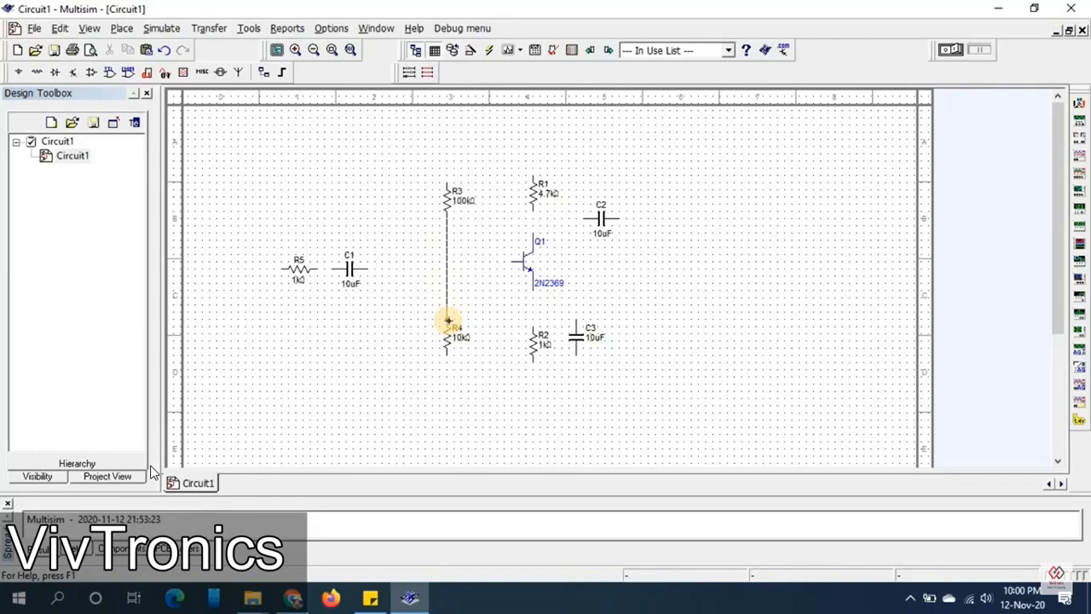
click(449, 321)
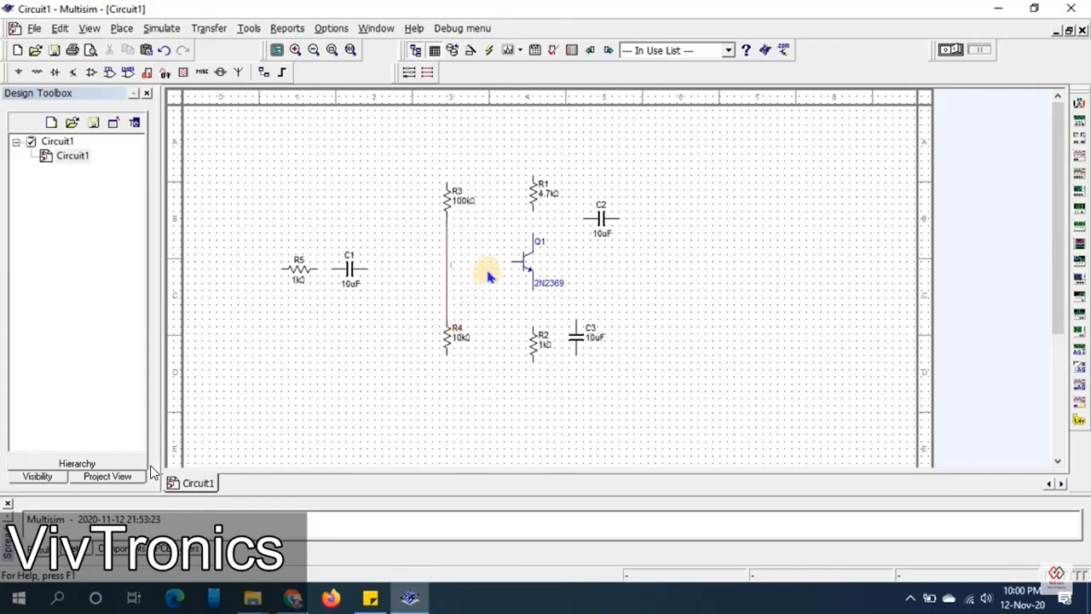
click(444, 359)
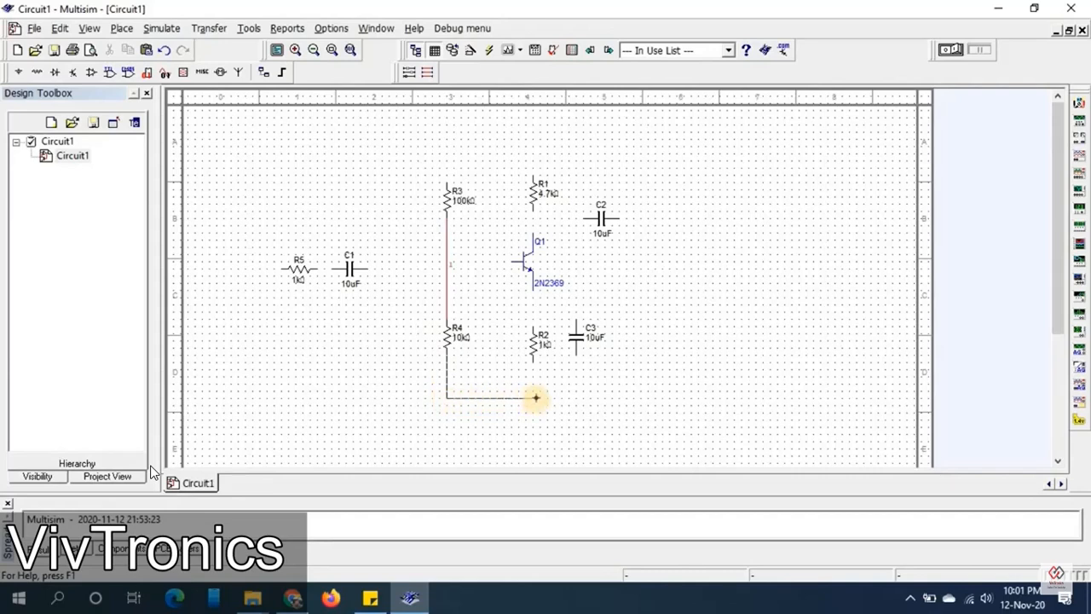
click(533, 362)
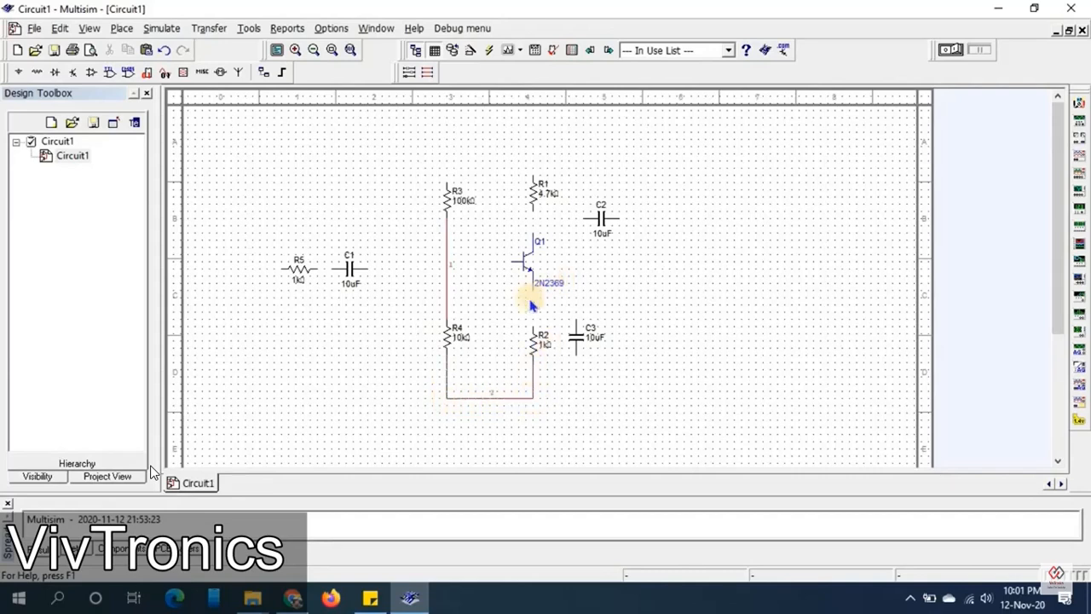
Wire the transistor's emitter to the upper end of R2 and its collector to the lower end of R1
click(533, 291)
click(532, 320)
click(531, 231)
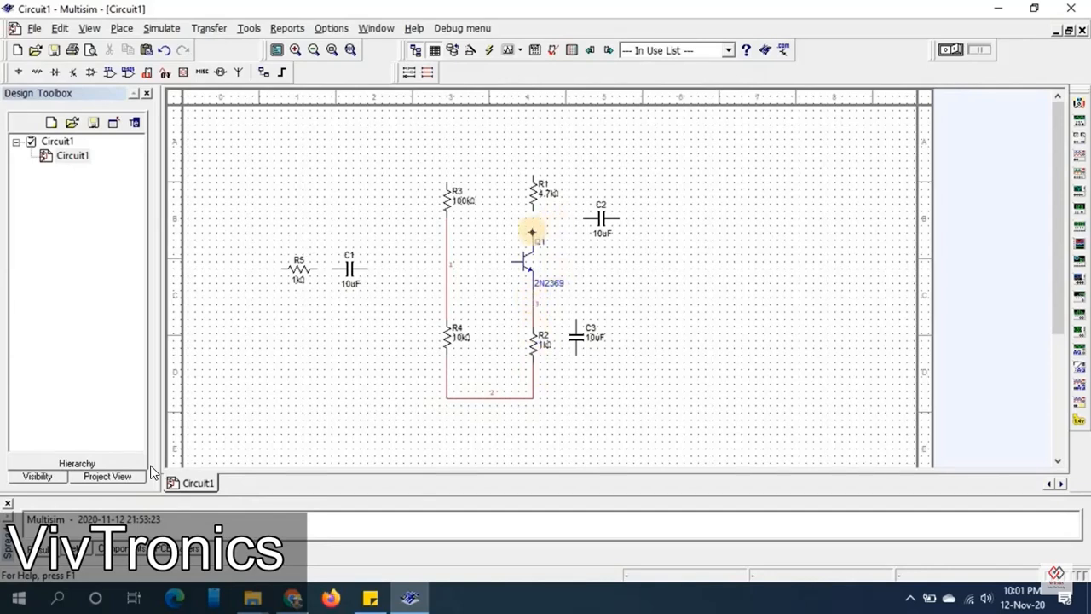
click(533, 212)
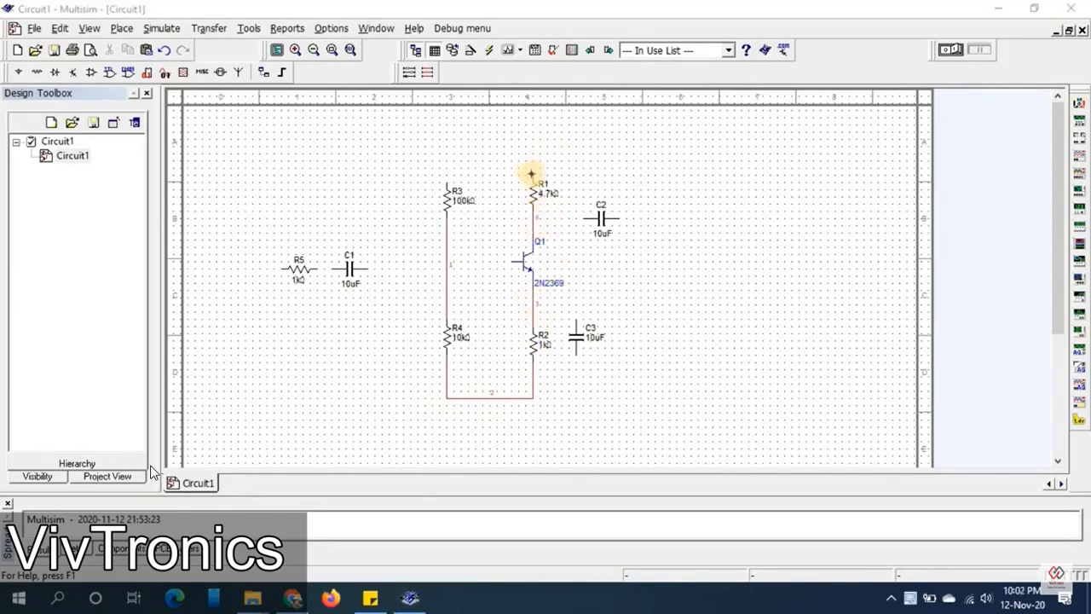
Wire the upper ends of R1 and R3 together, and connect the transistor's base to the wire between R3 and R4
click(446, 182)
click(514, 263)
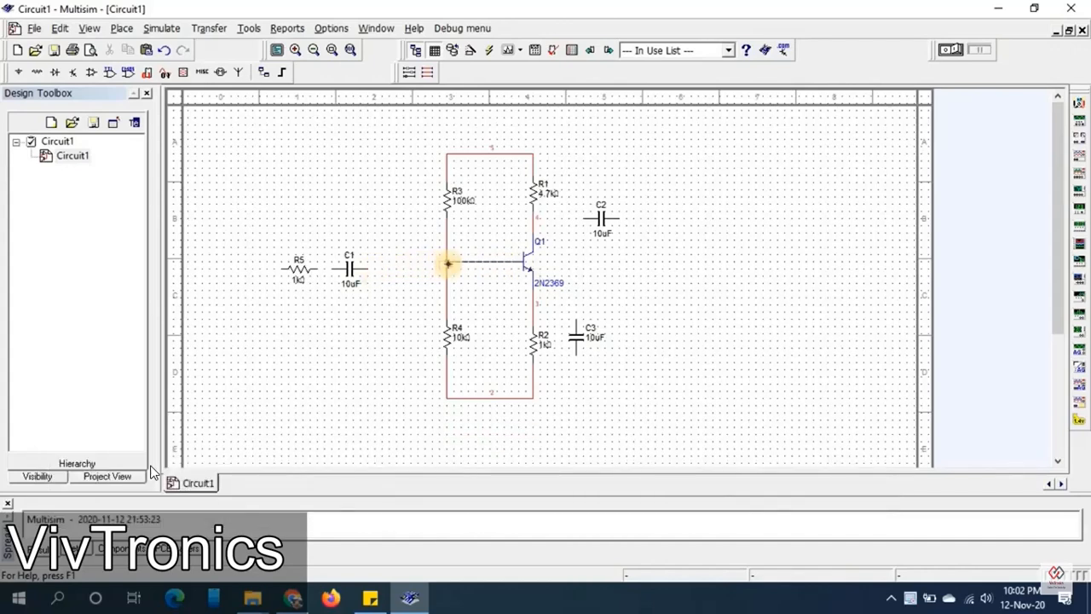
click(448, 264)
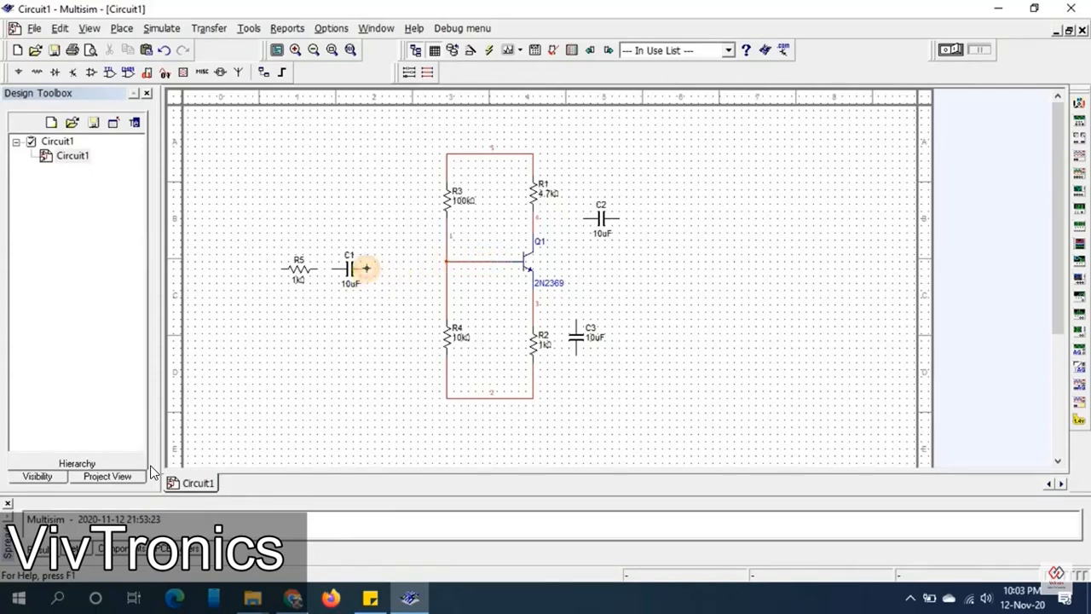
Wire C1 between R5 and the transistor's base node, and connect the near end of C2 to the collector wire
click(446, 263)
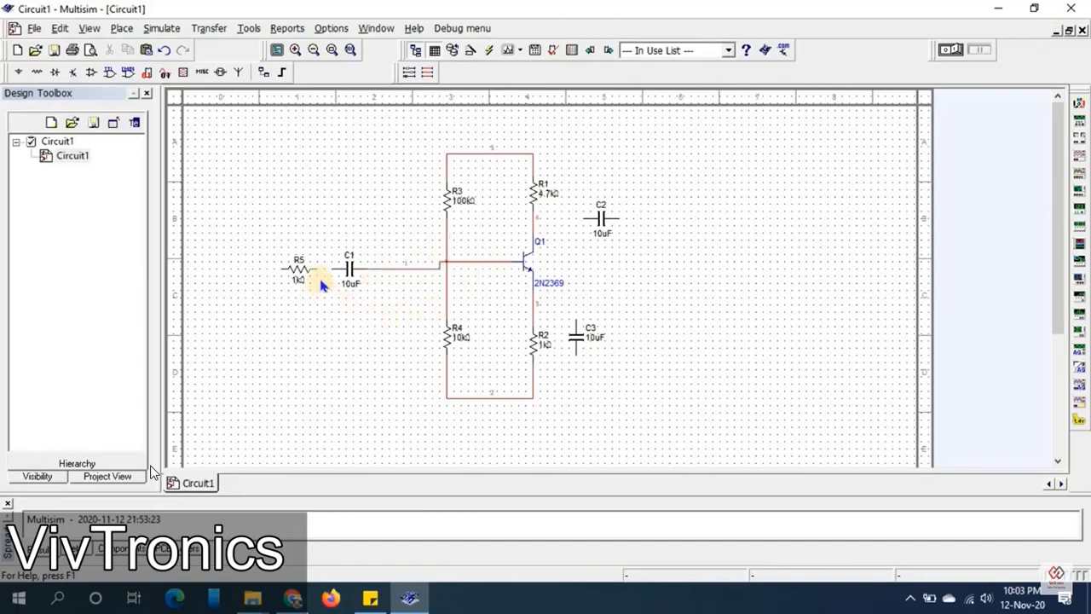
drag(596, 219, 599, 225)
click(537, 224)
click(586, 226)
Wire C3 in parallel with R2, from the emitter wire down to the common bottom wire
click(576, 322)
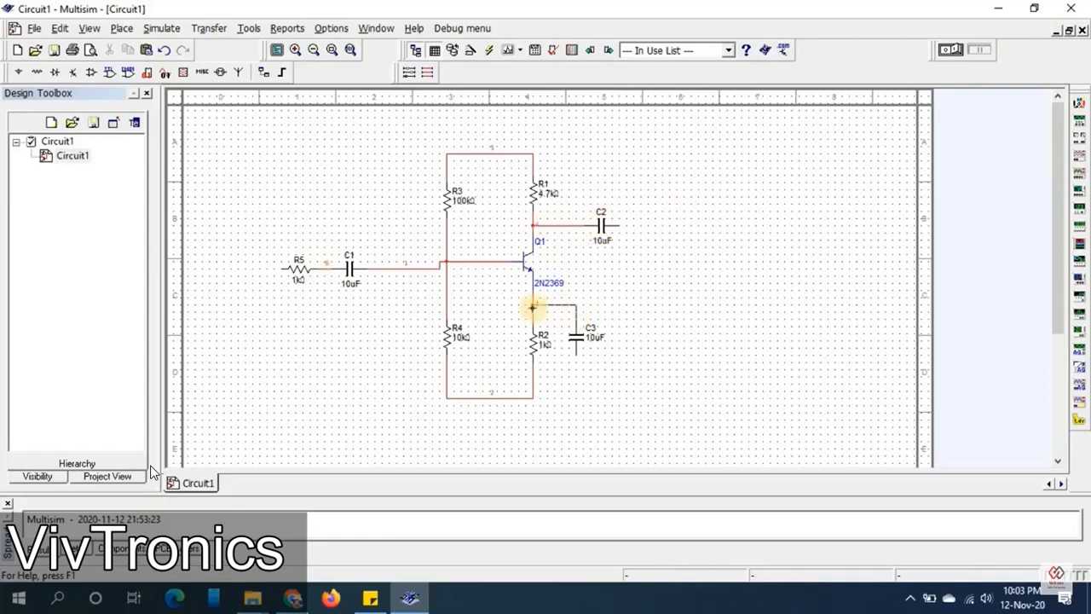
click(534, 304)
click(575, 355)
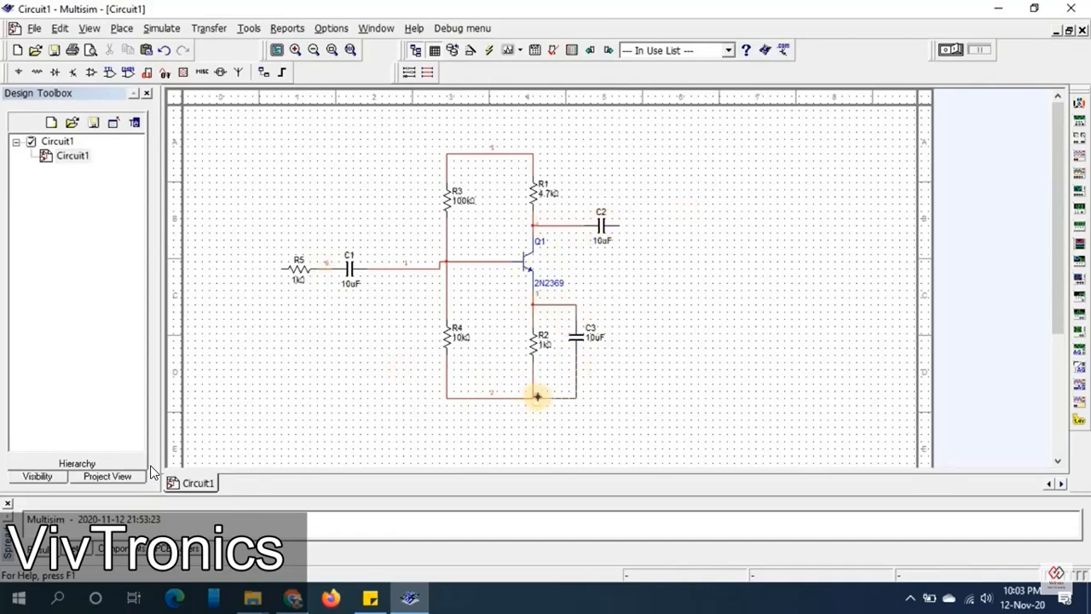
click(533, 397)
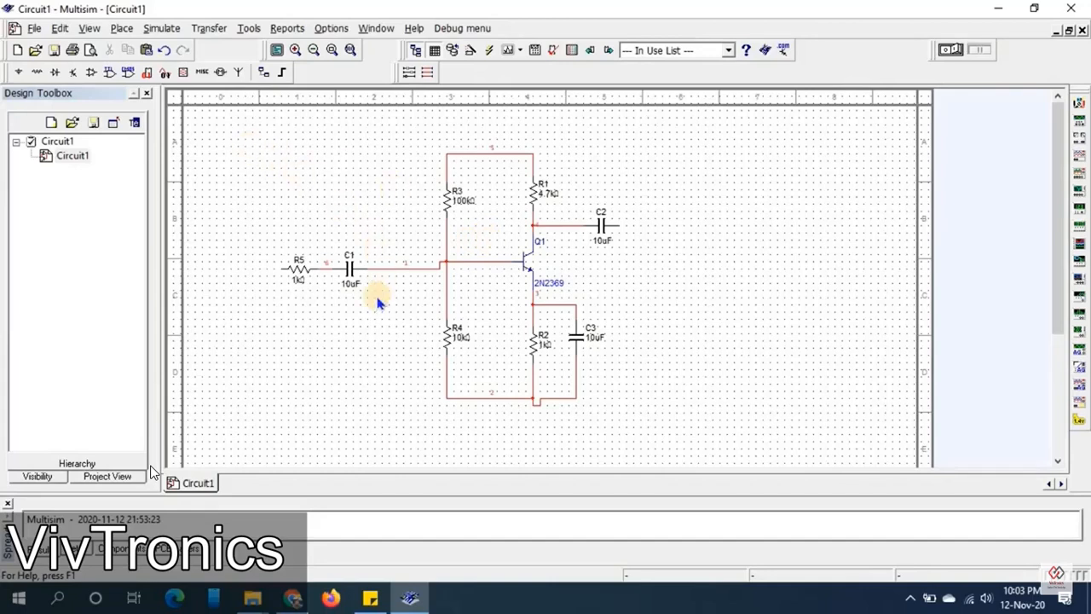
Place an AC_VOLTAGE signal voltage source below and to the left of R5
click(17, 73)
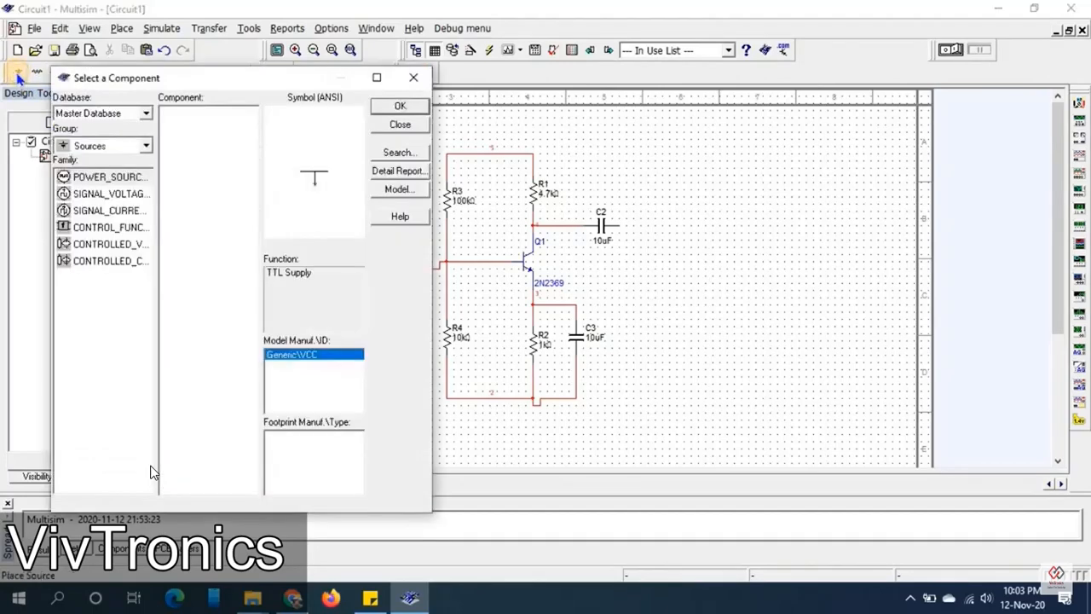
click(85, 195)
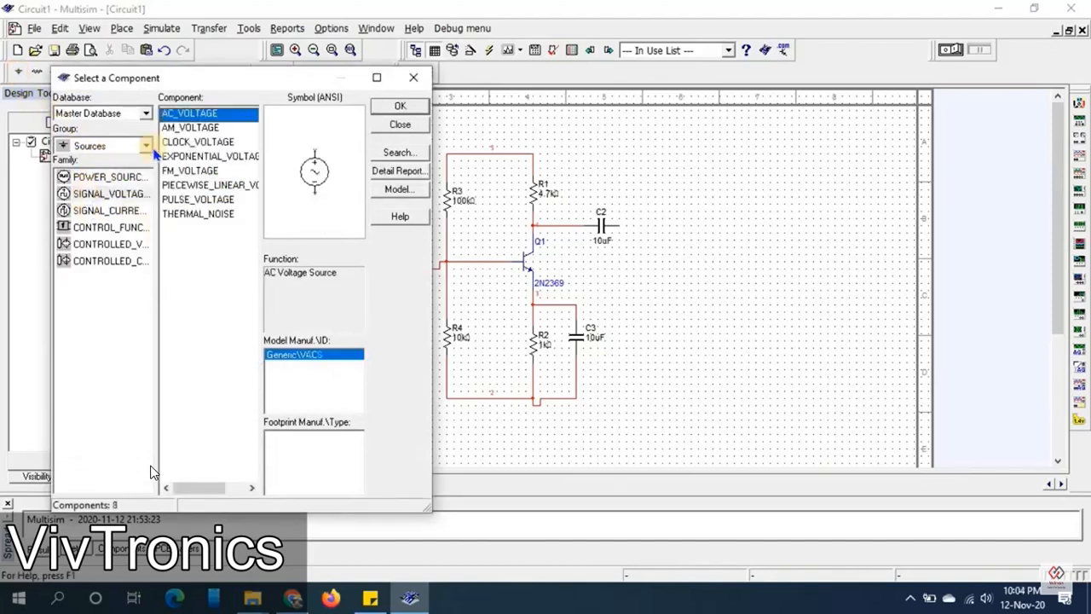
click(396, 107)
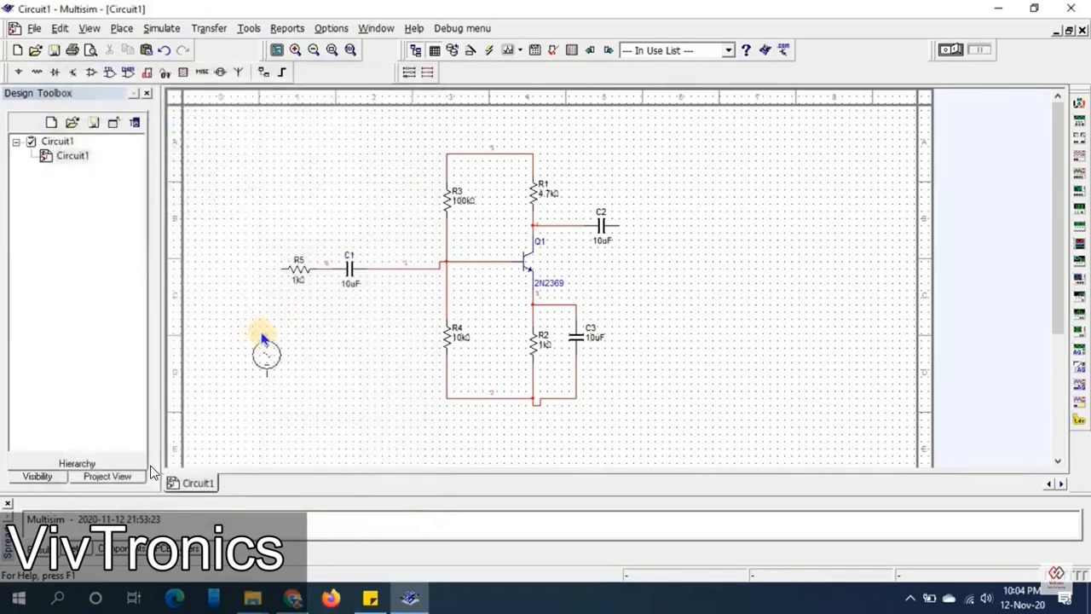
click(260, 334)
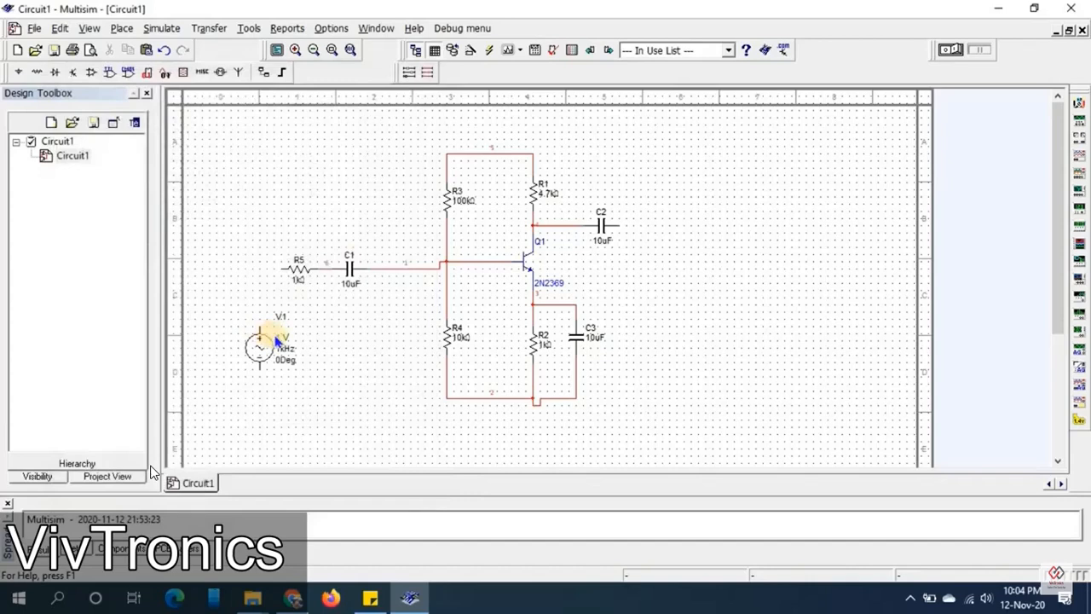
Wire the upper terminal of V1 to the free end of R5 and its lower terminal to the bottom end of R4
click(278, 268)
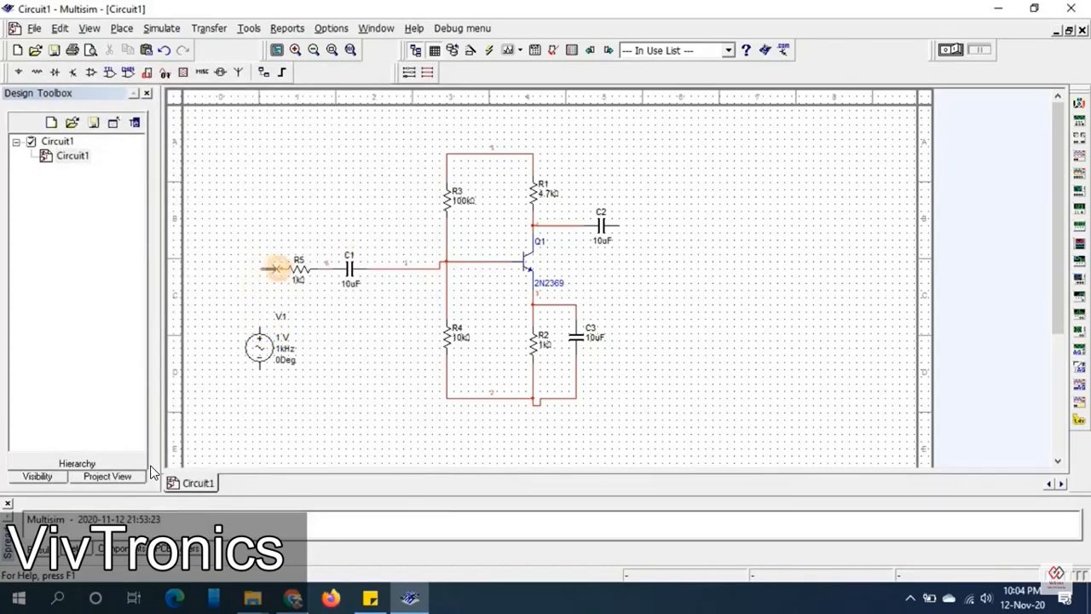
click(262, 367)
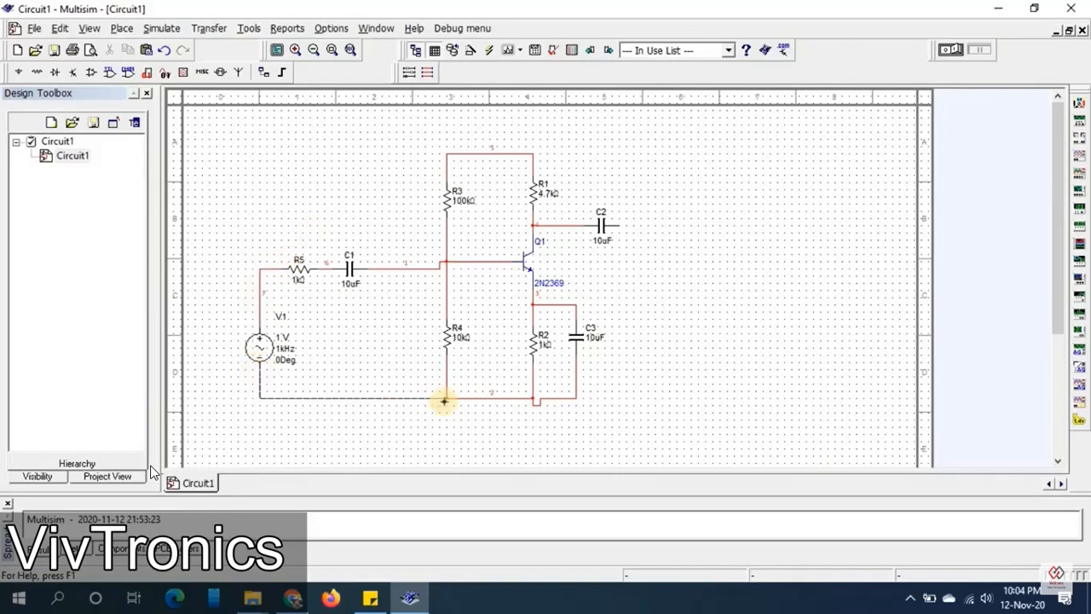
click(447, 400)
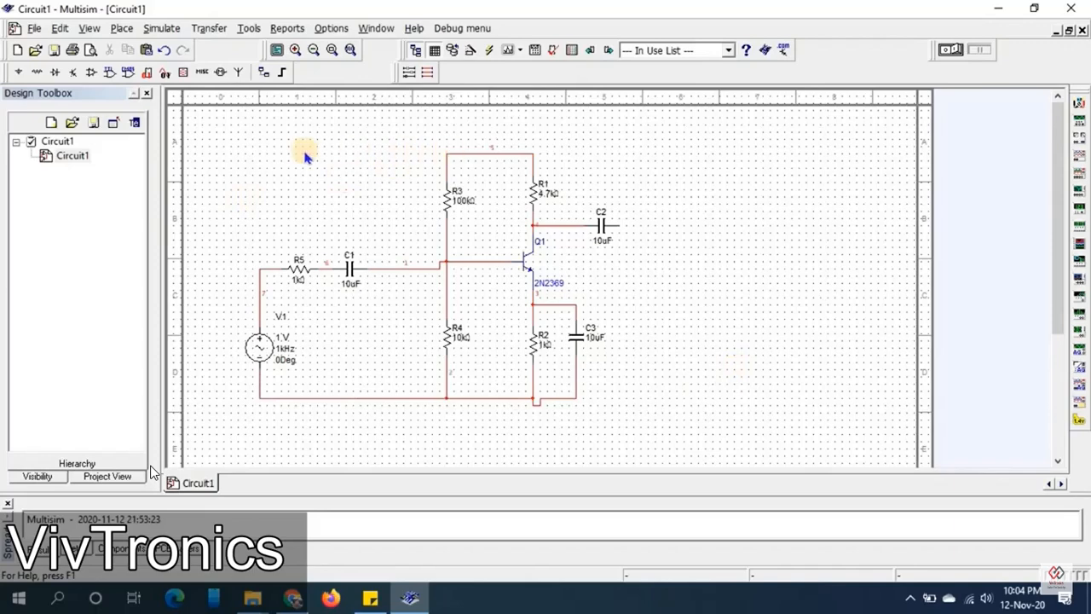
Place a VCC power source above the circuit and connect it to the wire joining R3 and R1
click(15, 72)
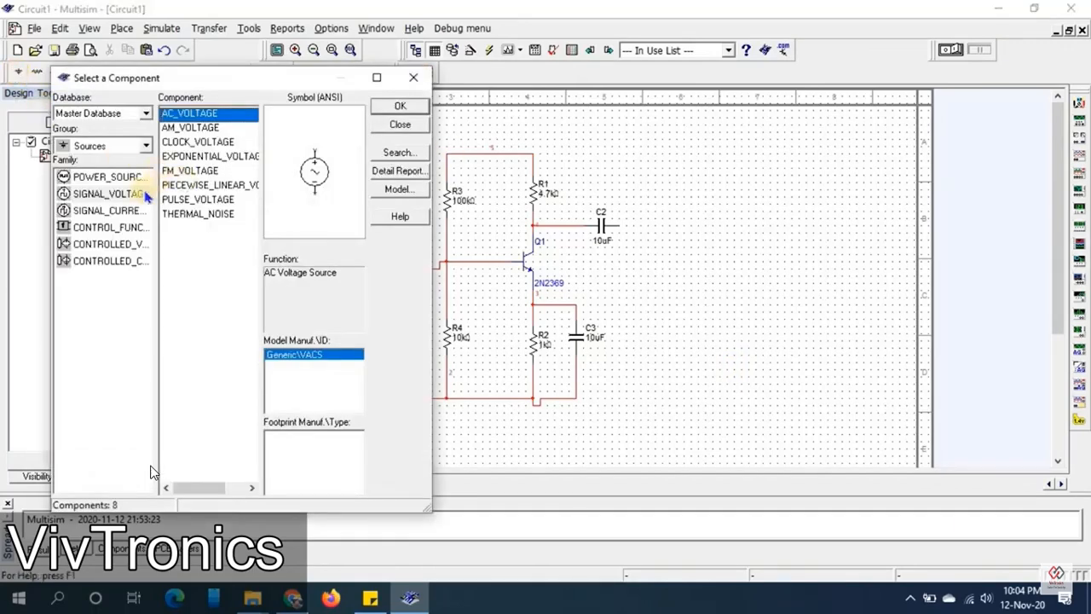
click(92, 179)
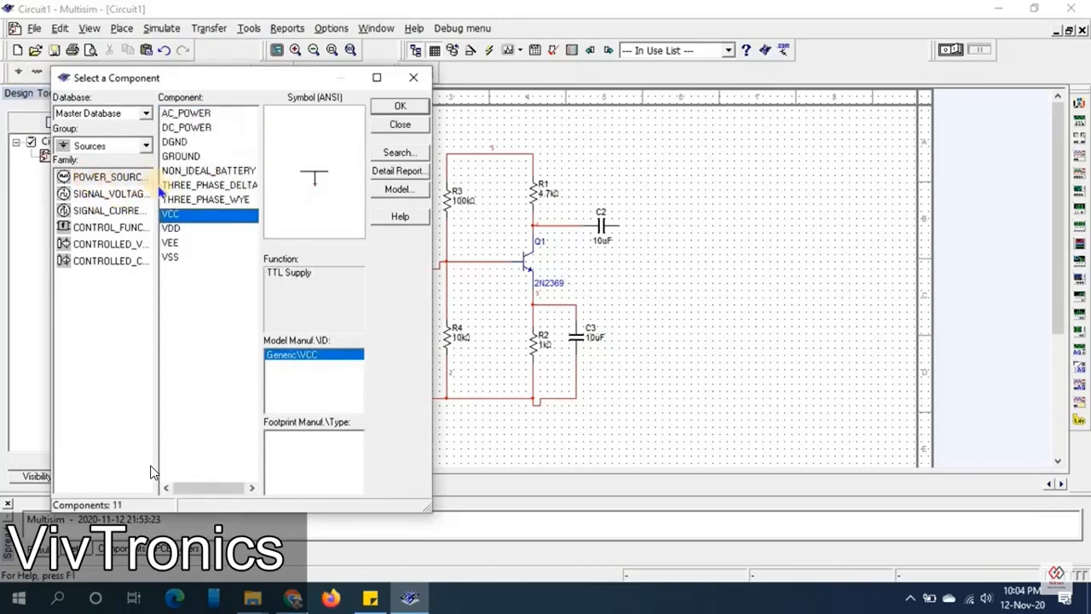
click(411, 107)
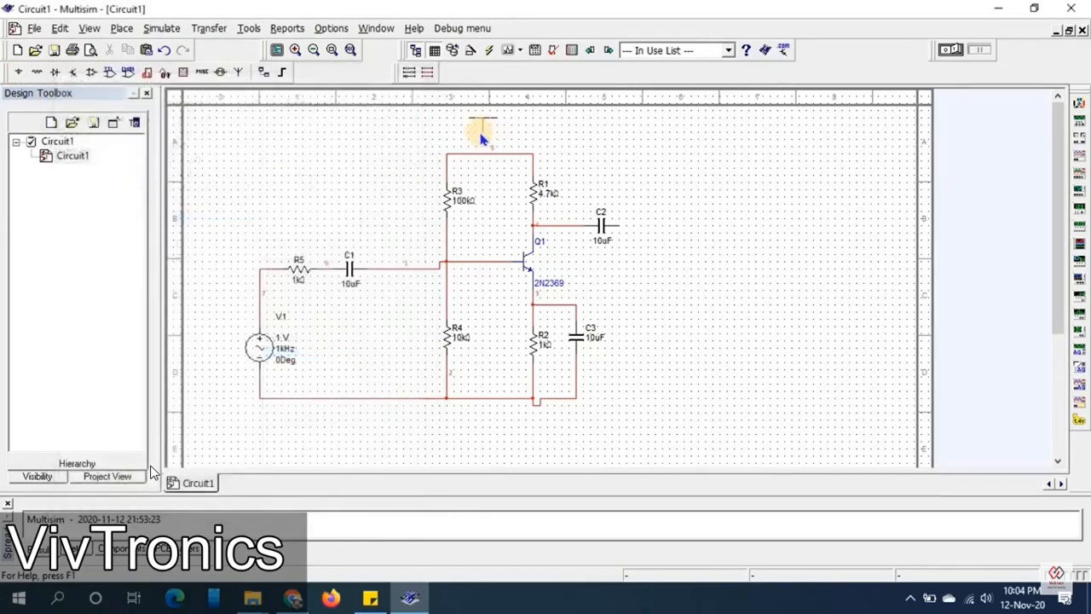
click(483, 136)
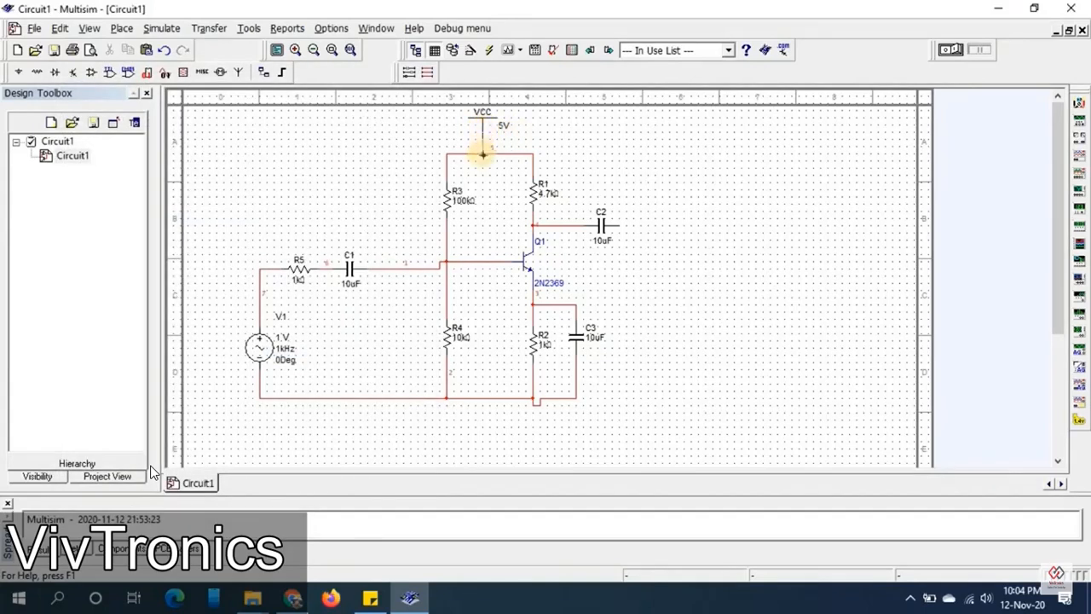
click(482, 155)
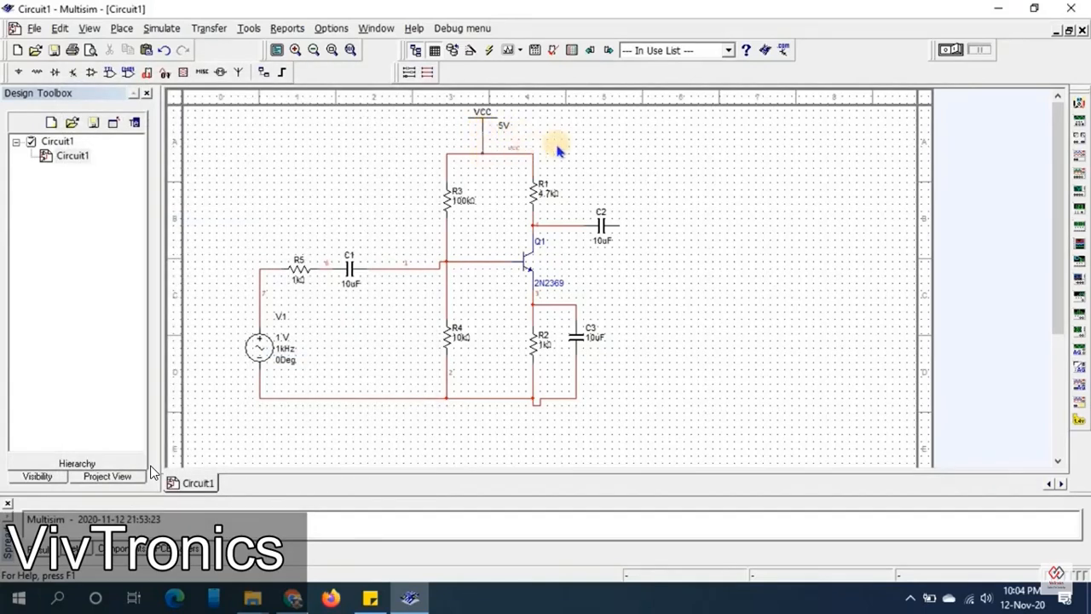
Place a GROUND symbol below the circuit and connect it to the bottom wire between R4 and R2
click(16, 75)
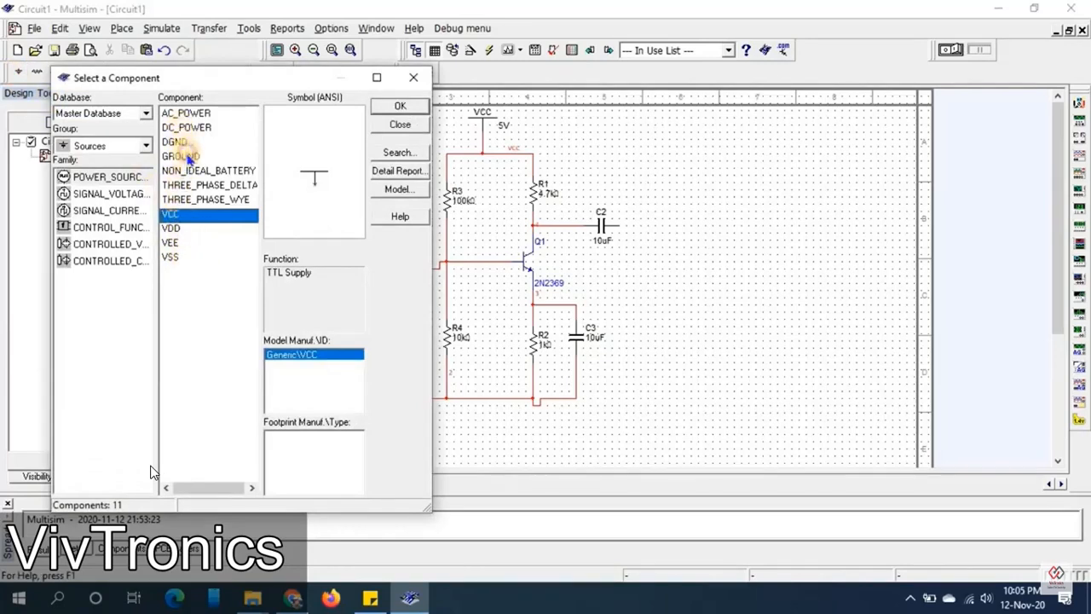
click(189, 159)
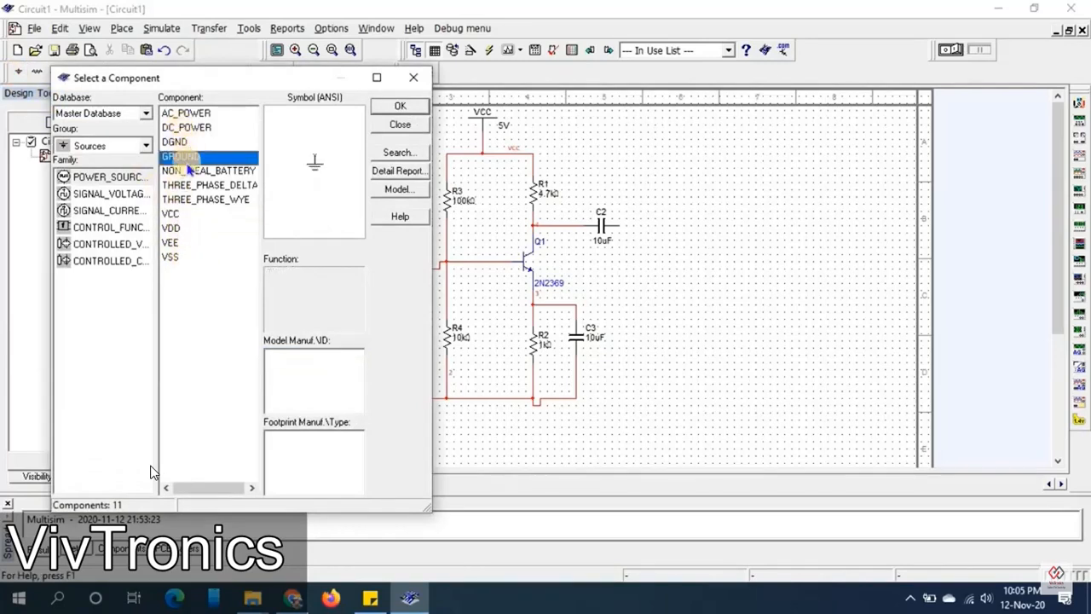
click(398, 106)
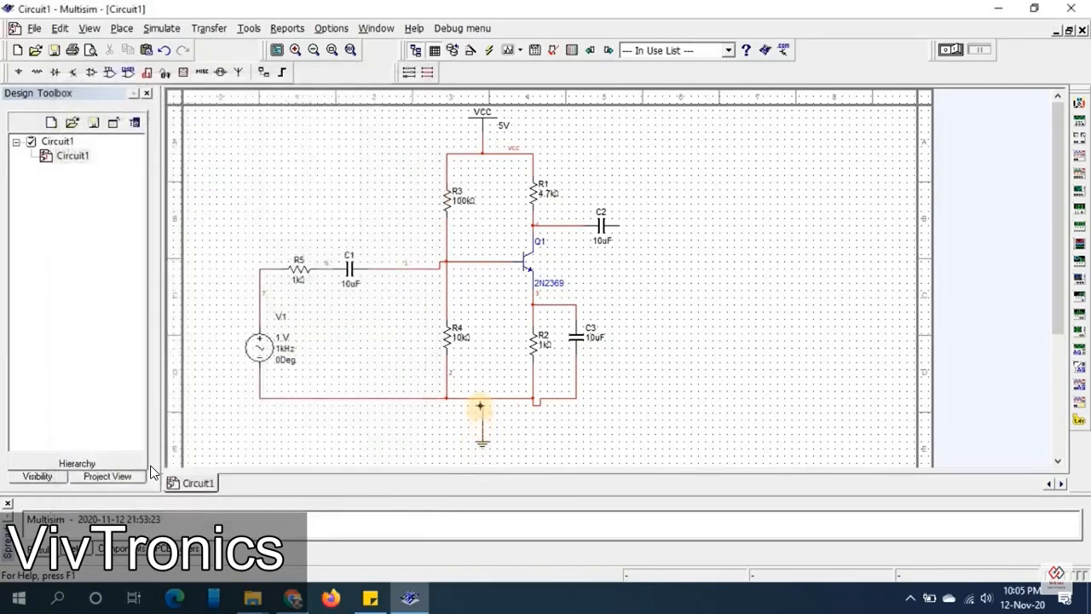
click(480, 399)
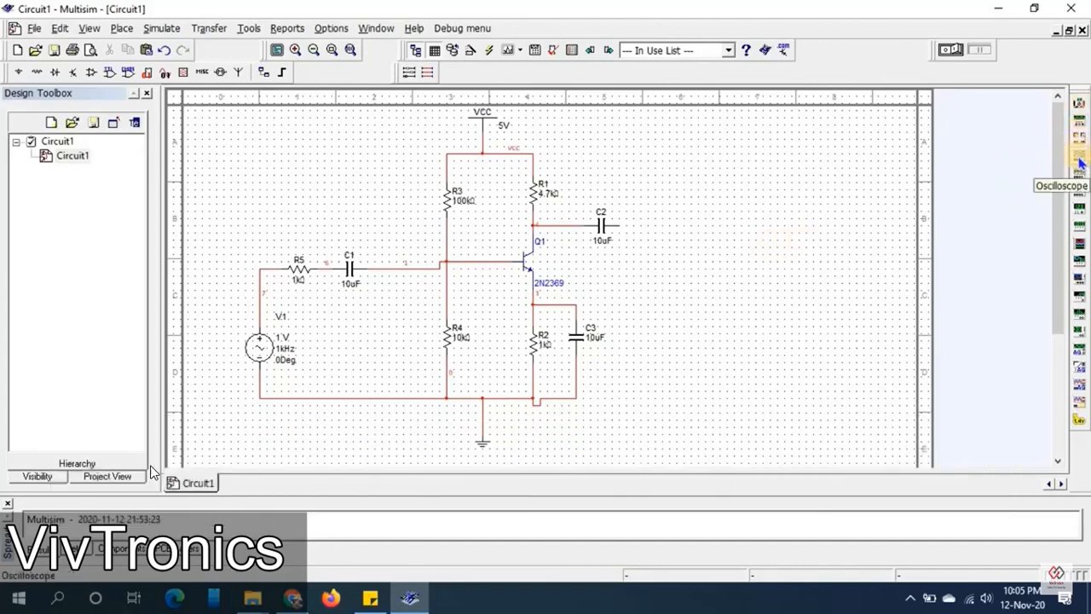
Add an oscilloscope to the right of C2 and wire its channel A to C2's free end and its ground terminal to C3's lower end
click(1079, 159)
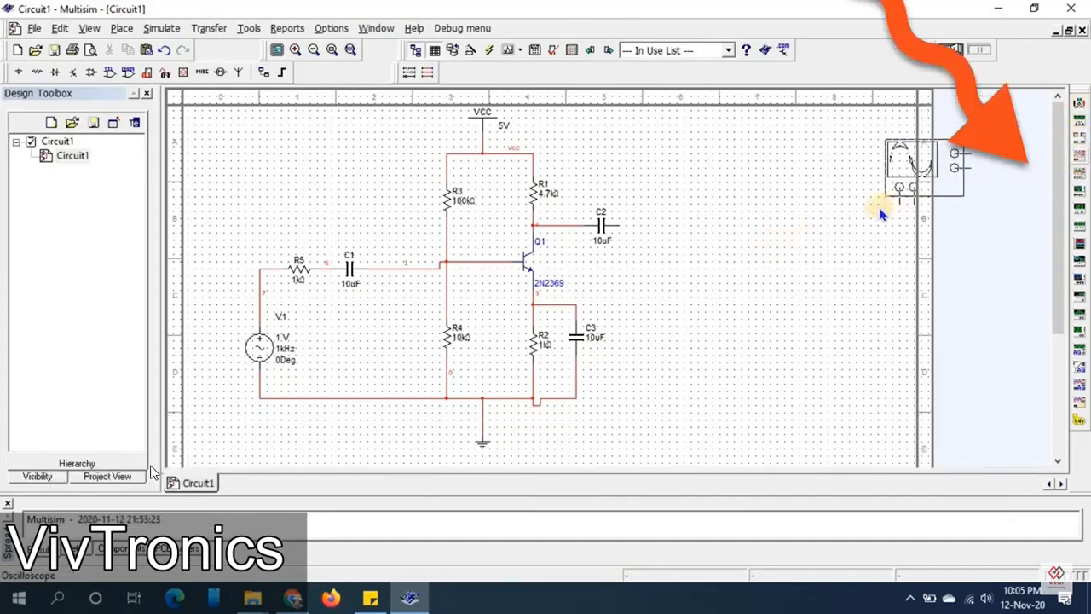
click(756, 226)
click(755, 226)
click(618, 226)
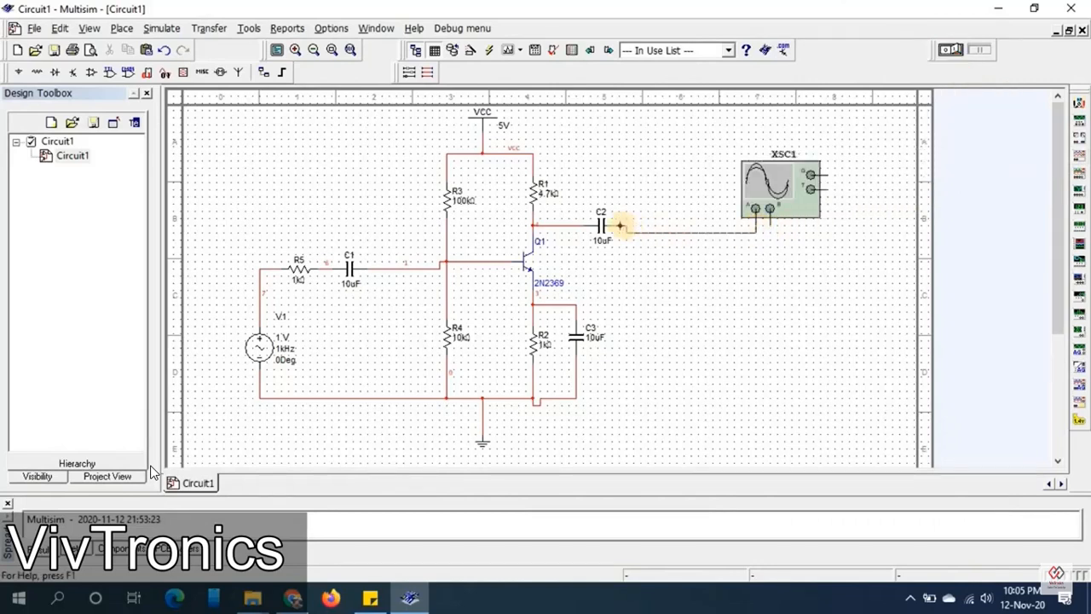
click(863, 397)
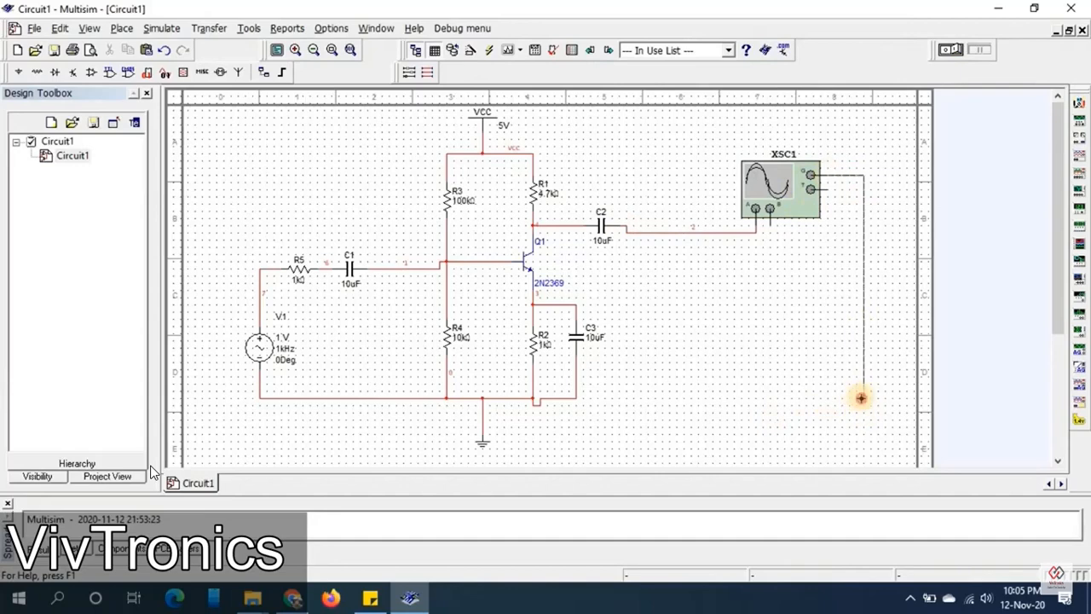
click(576, 397)
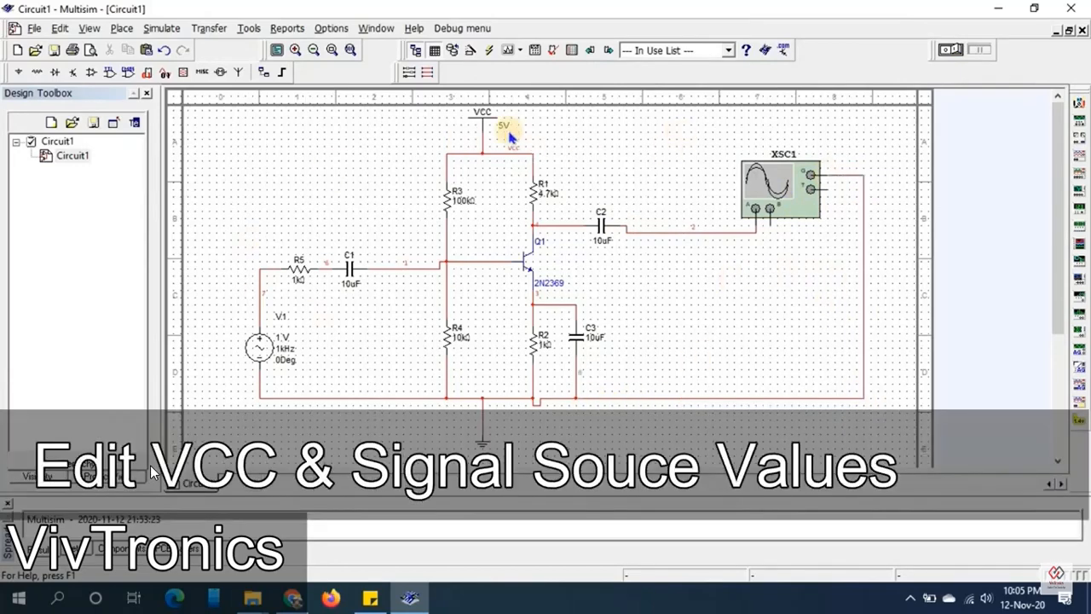
Set the VCC supply to 12 V and the voltage of signal source V1 to 50 mV
double_click(484, 113)
text(12)
key(Return)
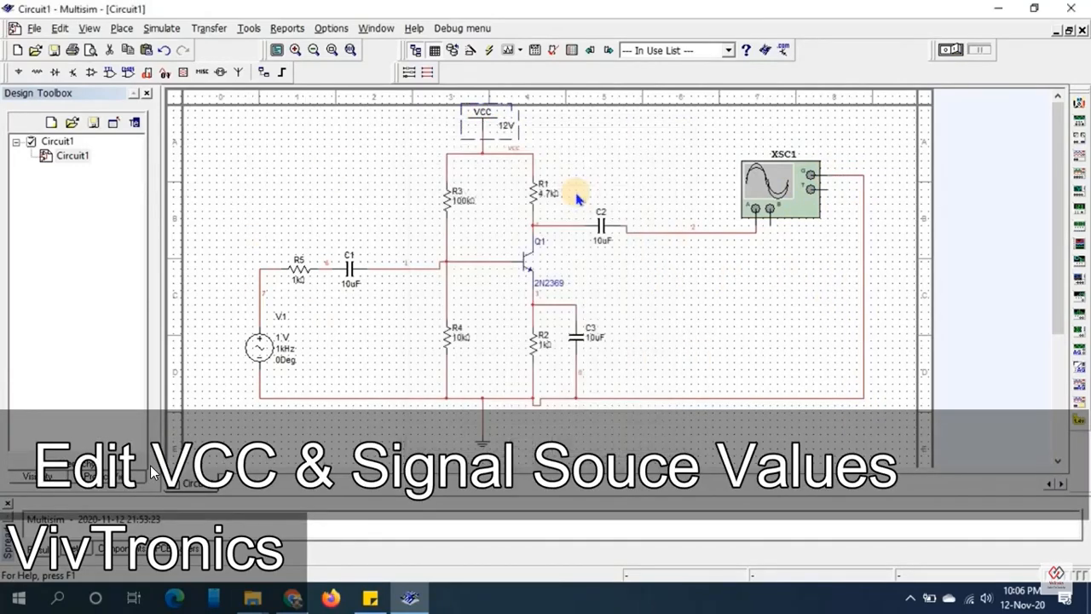
double_click(258, 347)
click(592, 185)
key(BackSpace)
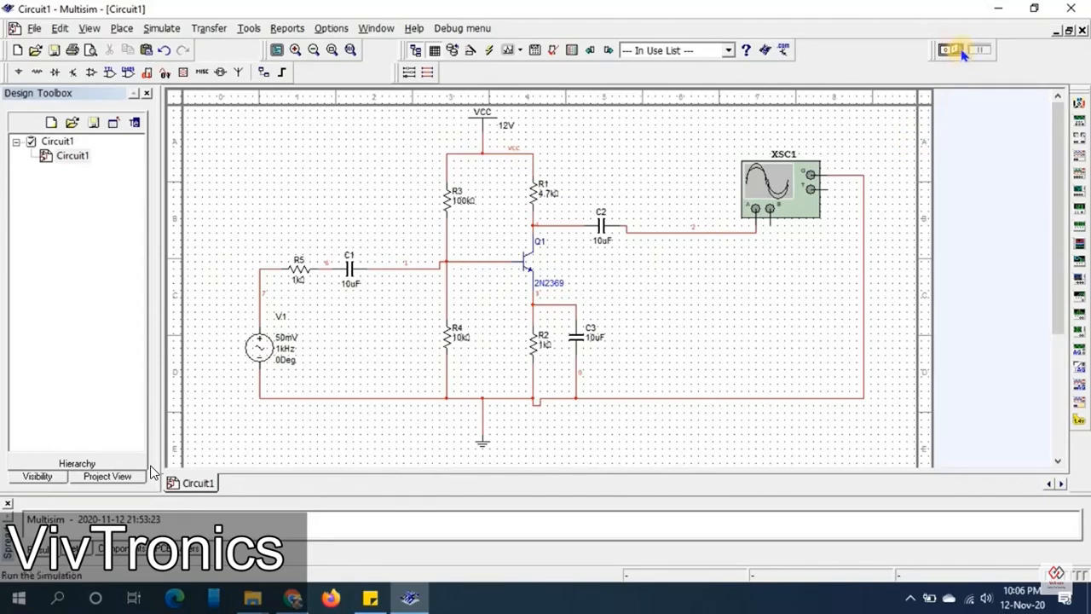
Run the simulation and set the channel A scale of oscilloscope XSC1 to 200 mV/Div
click(960, 52)
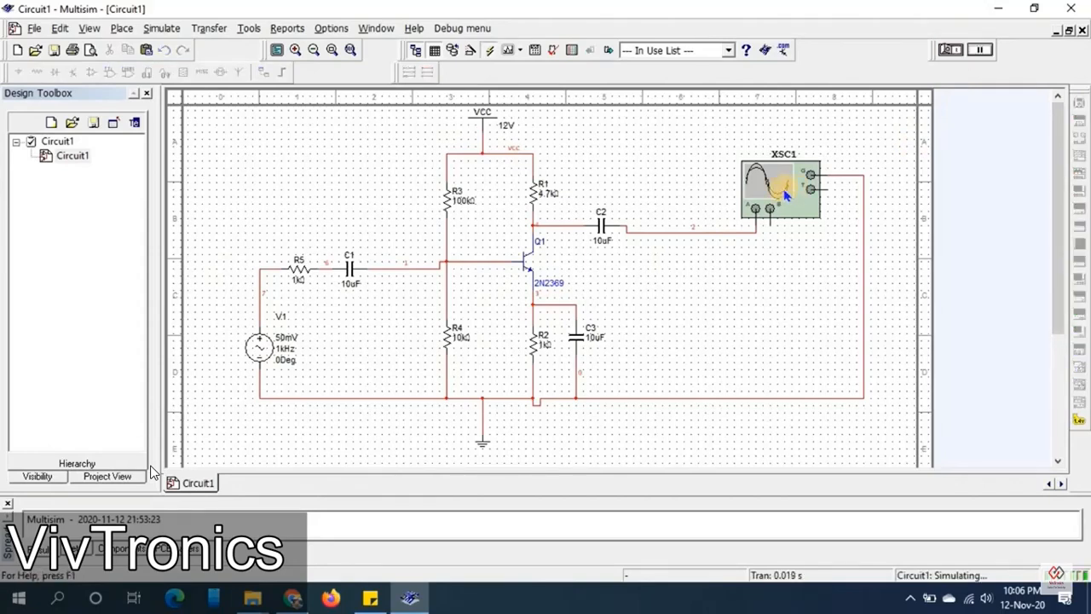
double_click(786, 194)
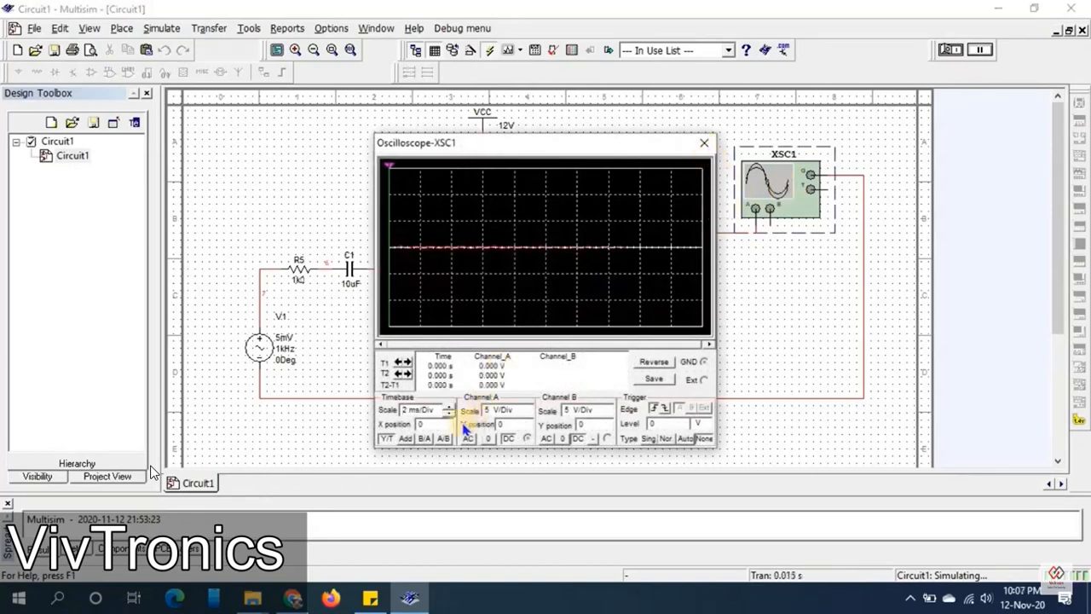
click(449, 414)
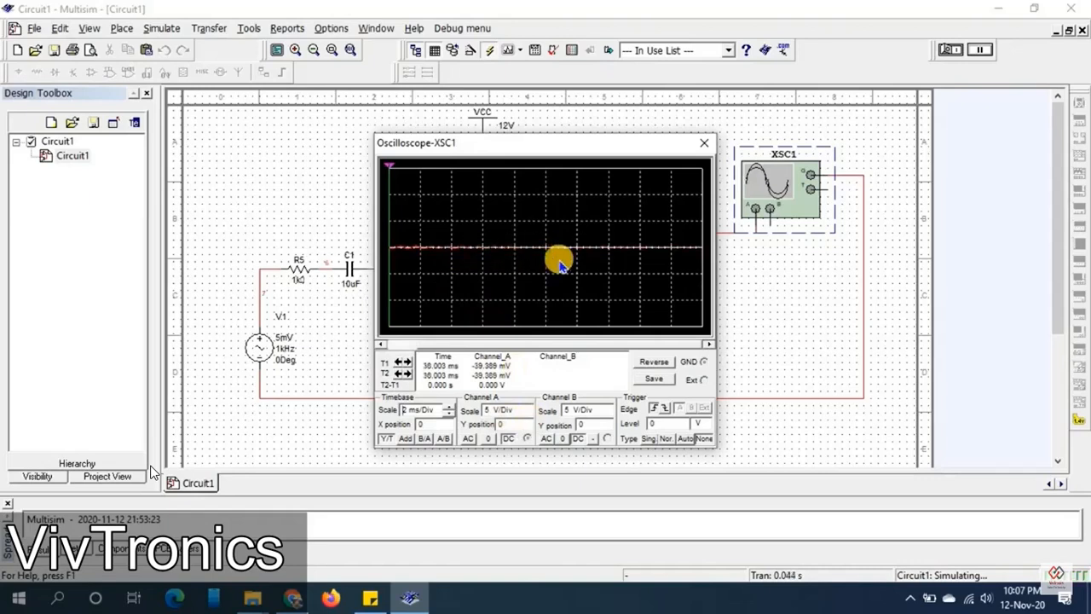
click(528, 418)
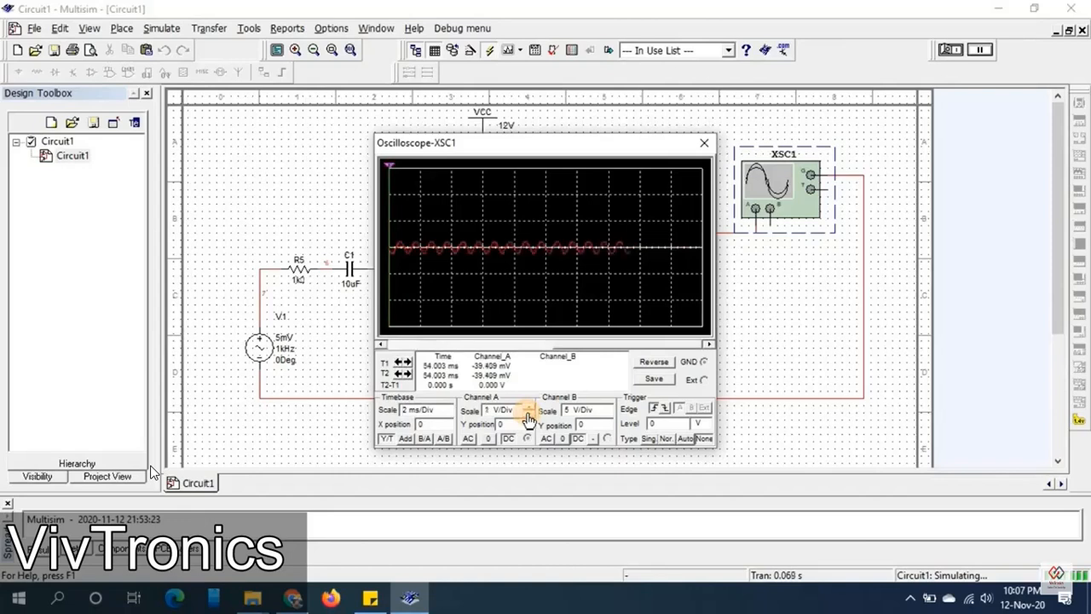
click(529, 417)
click(528, 417)
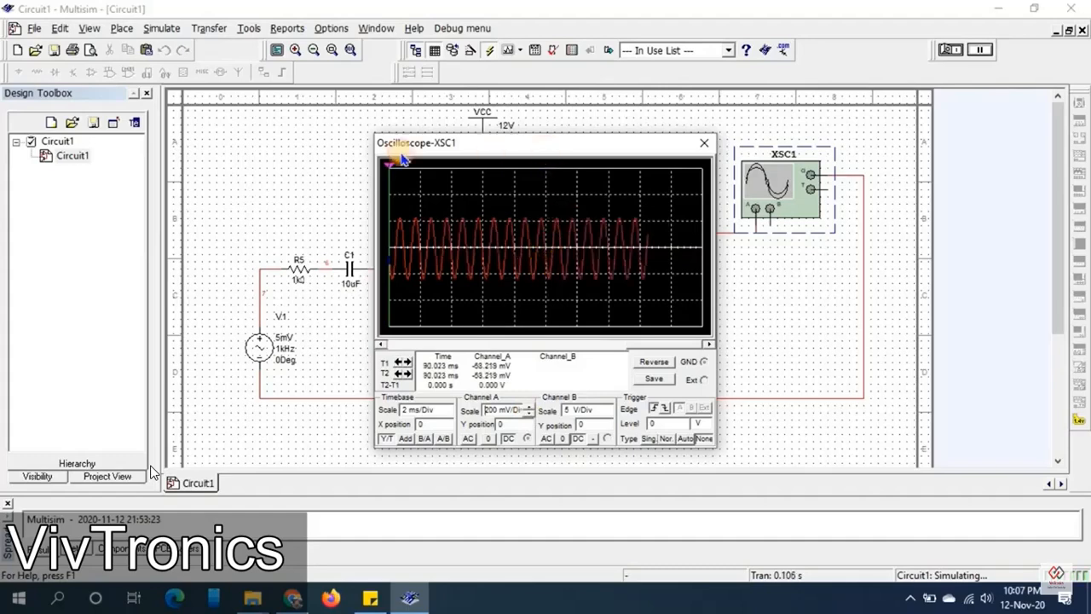
Pause the simulation and place the oscilloscope's T1 cursor on a positive peak of the channel A waveform
drag(545, 156, 284, 150)
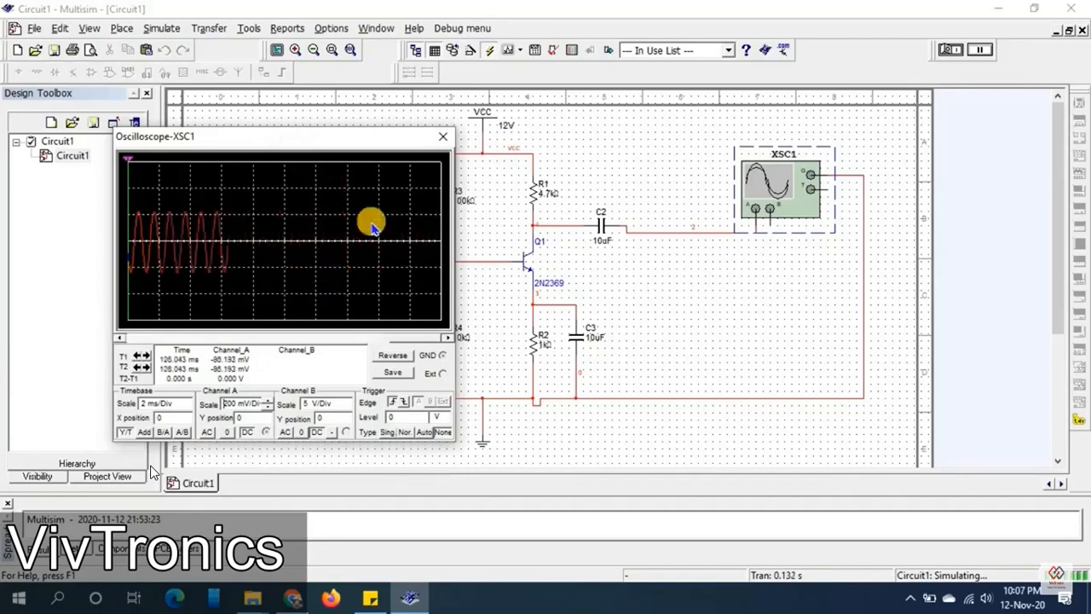
click(980, 51)
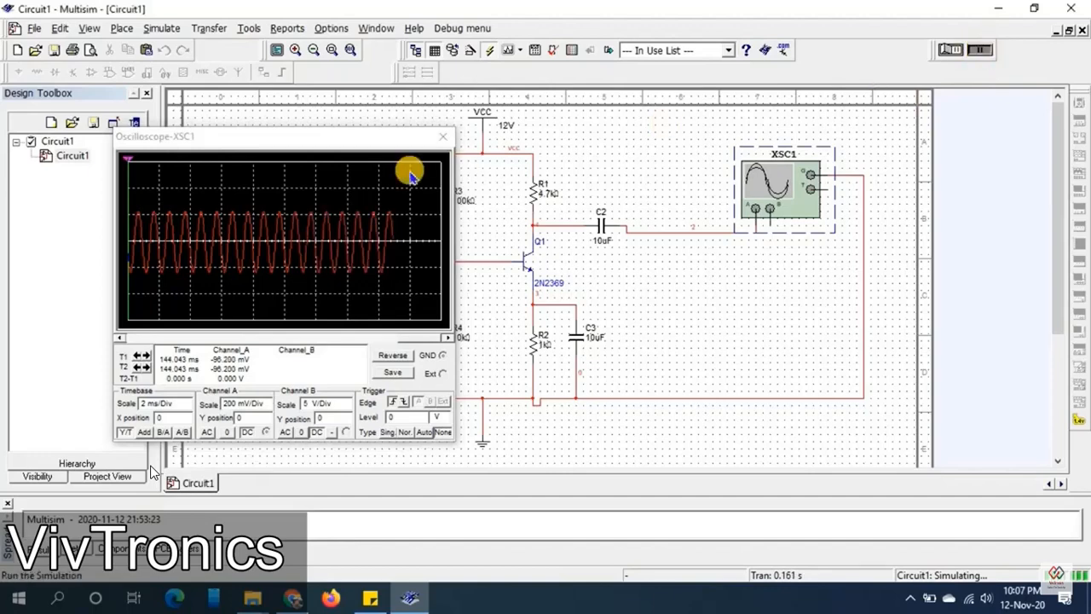
drag(323, 141, 758, 89)
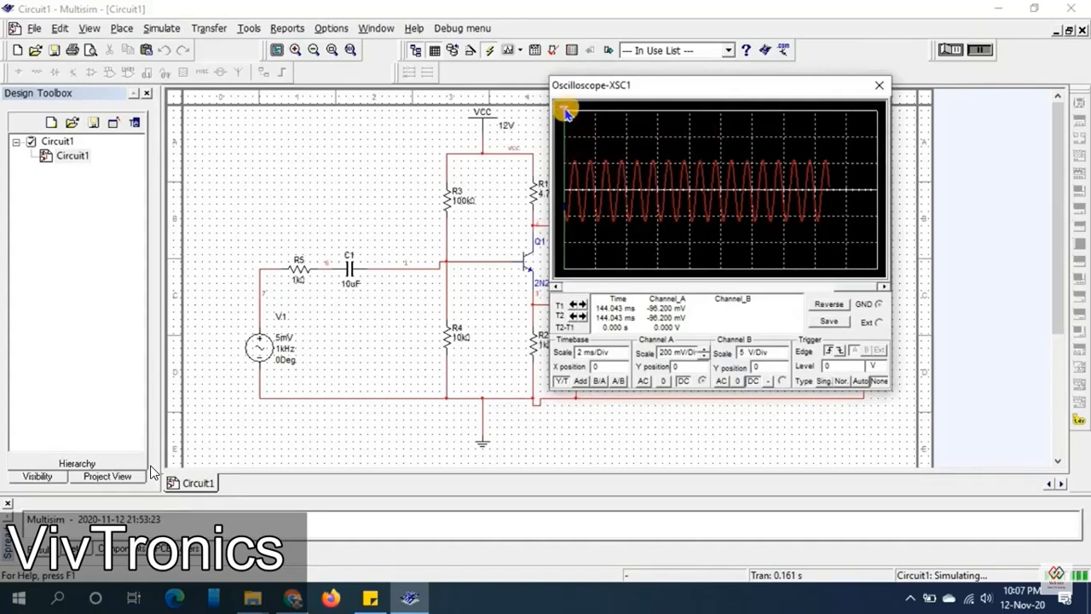
drag(564, 112, 638, 114)
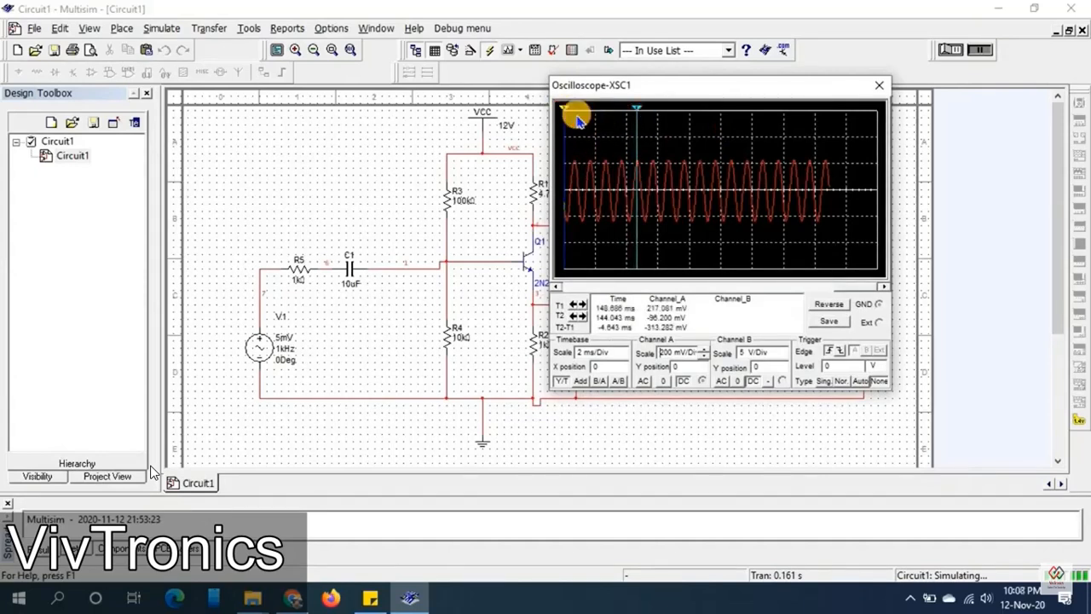
Place the oscilloscope's T2 cursor on a negative peak of the channel A waveform near the T1 cursor
drag(567, 112, 616, 115)
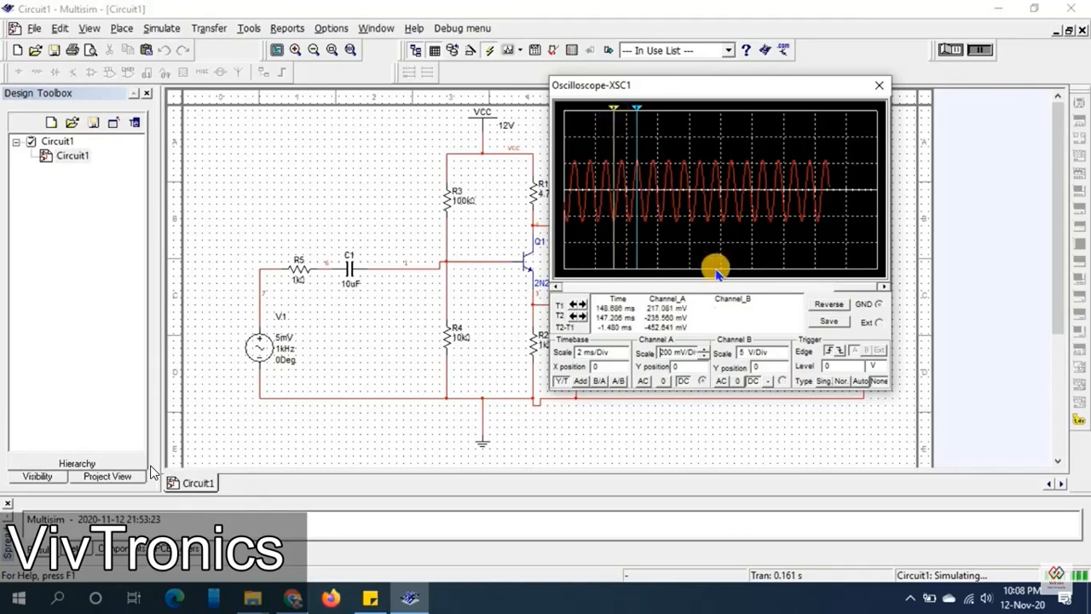
click(670, 356)
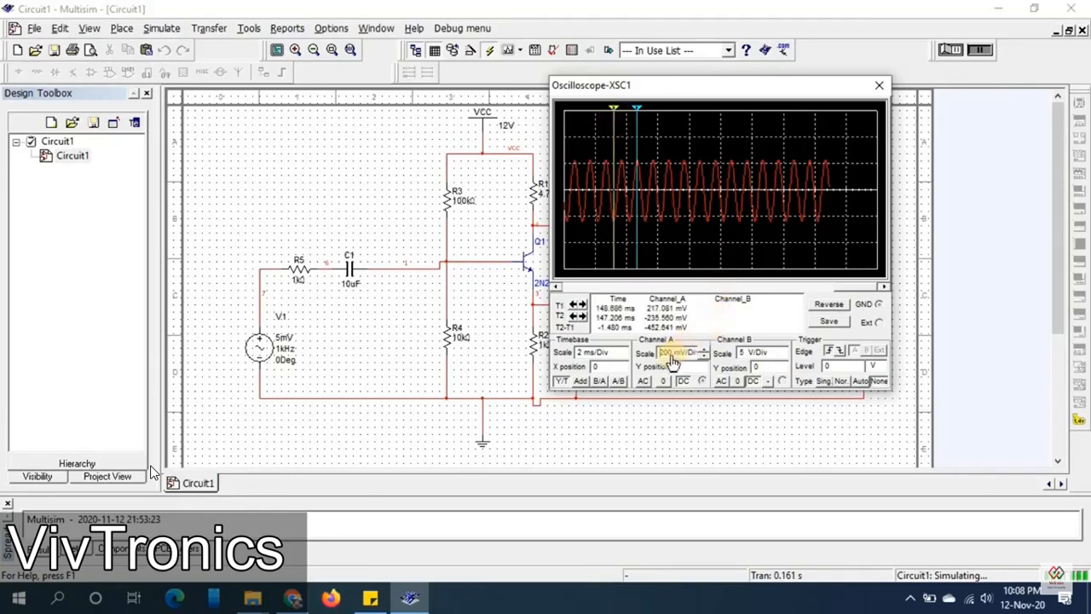
click(615, 353)
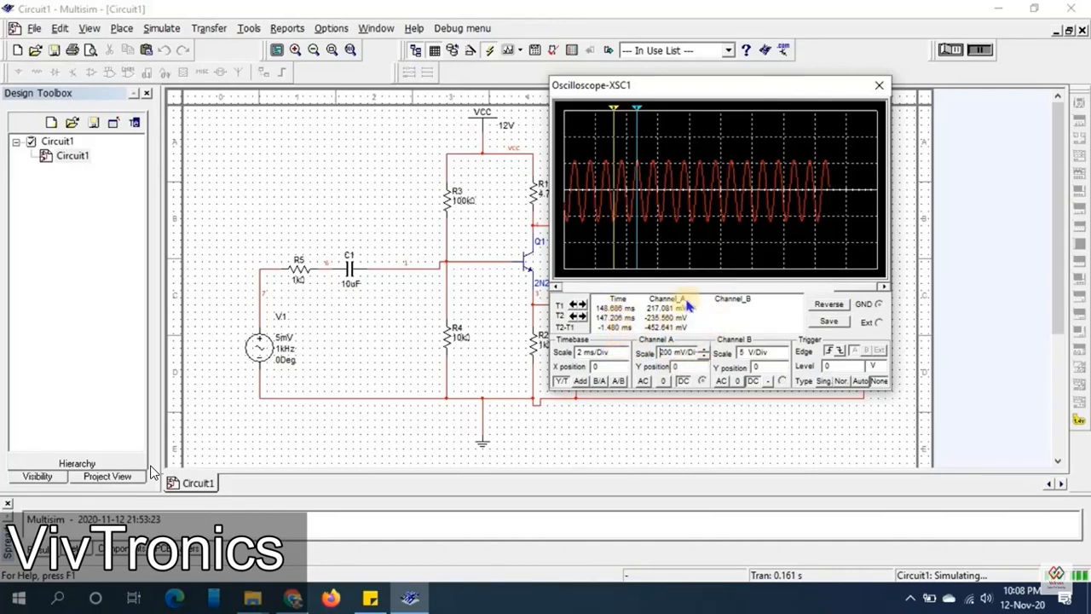
drag(614, 110, 639, 119)
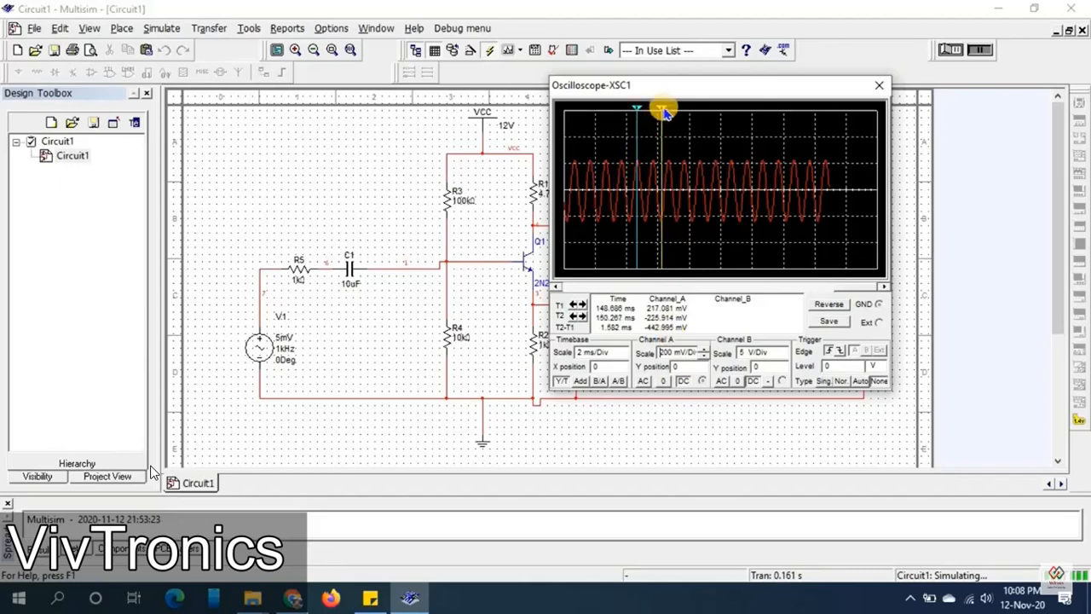
drag(664, 110, 614, 173)
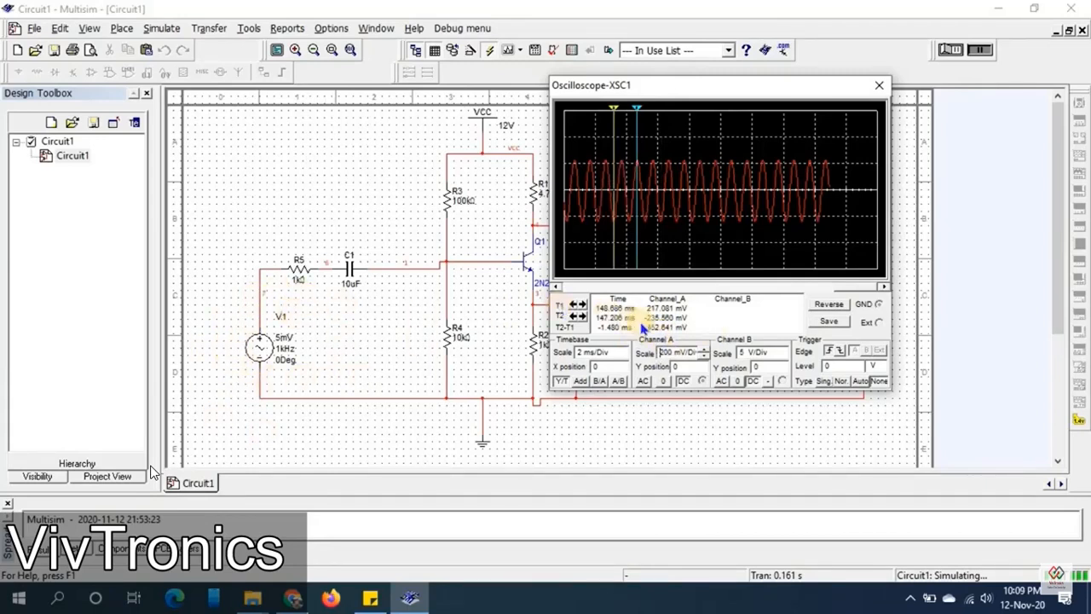
Close the oscilloscope and stop the simulation, opening the AC Analysis settings for the circuit
click(879, 85)
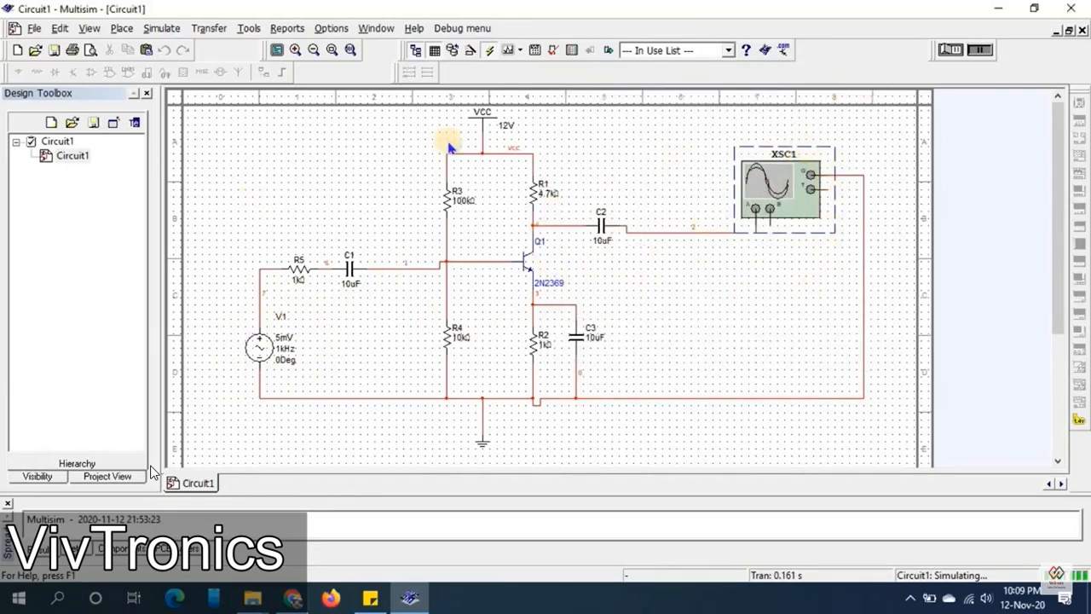
click(945, 51)
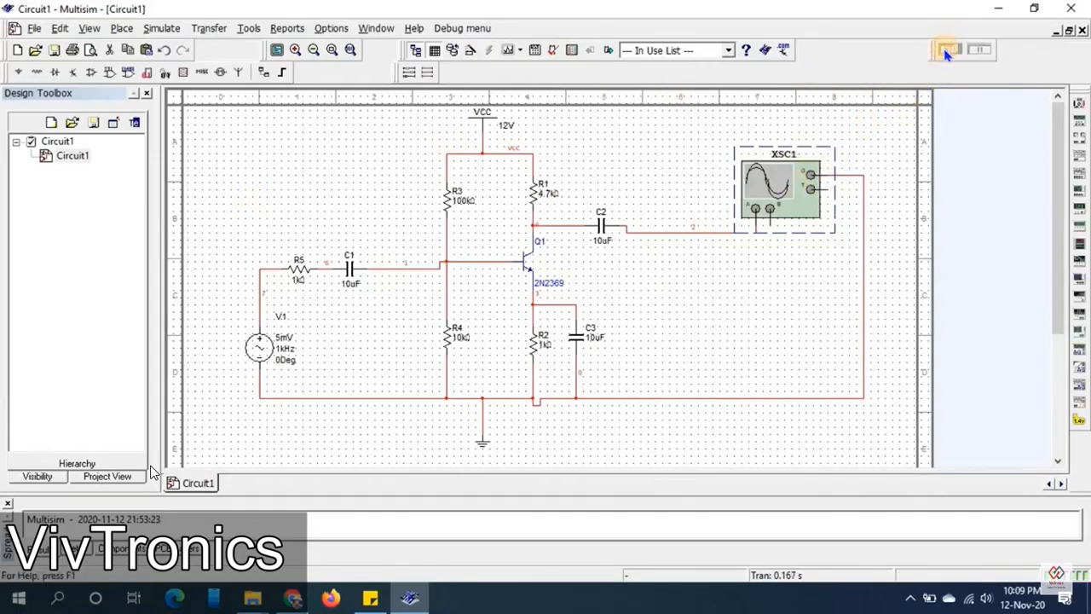
click(161, 29)
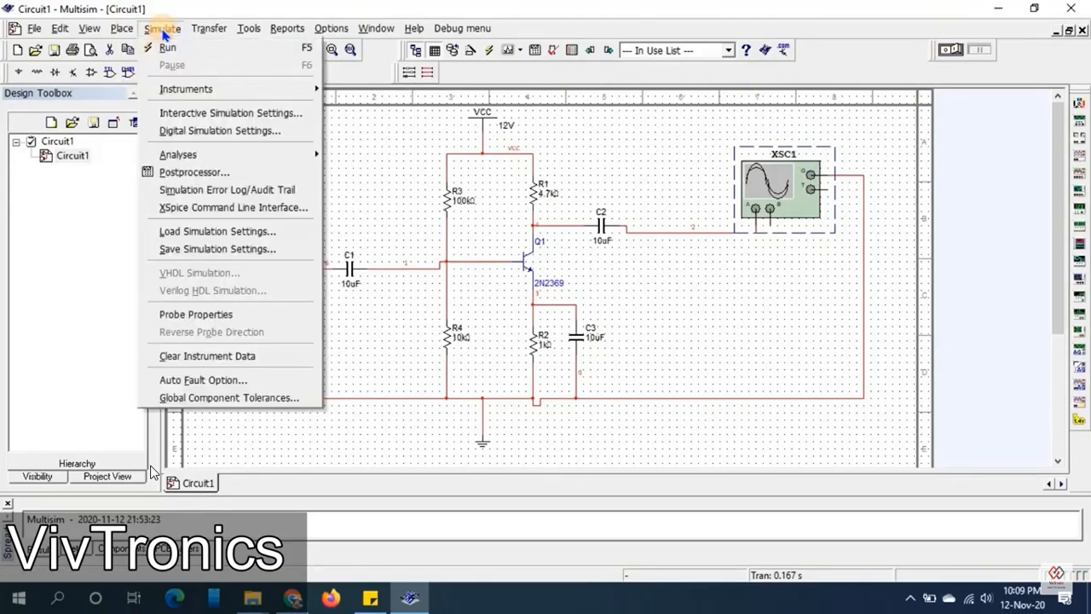
click(196, 159)
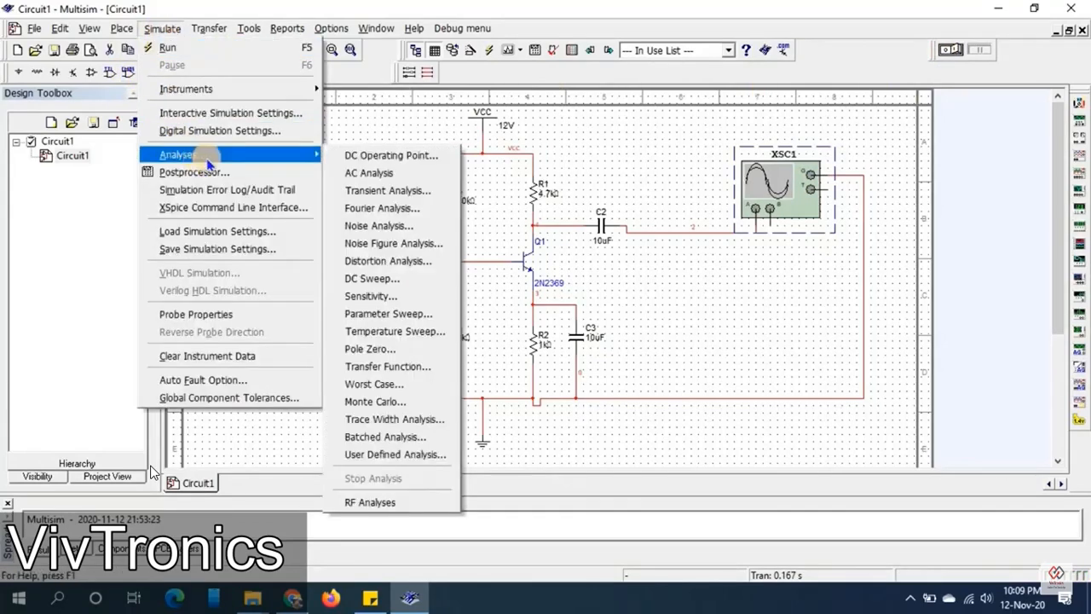
click(371, 174)
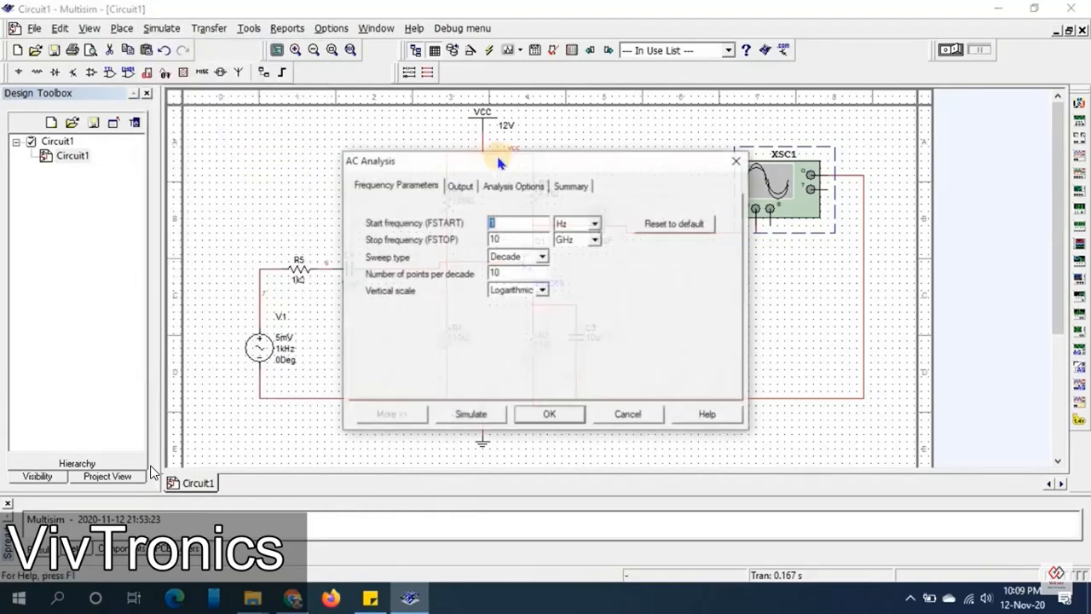
Set the AC analysis stop frequency to 100 MHz and its vertical scale to Decibel
click(555, 162)
drag(554, 161, 268, 150)
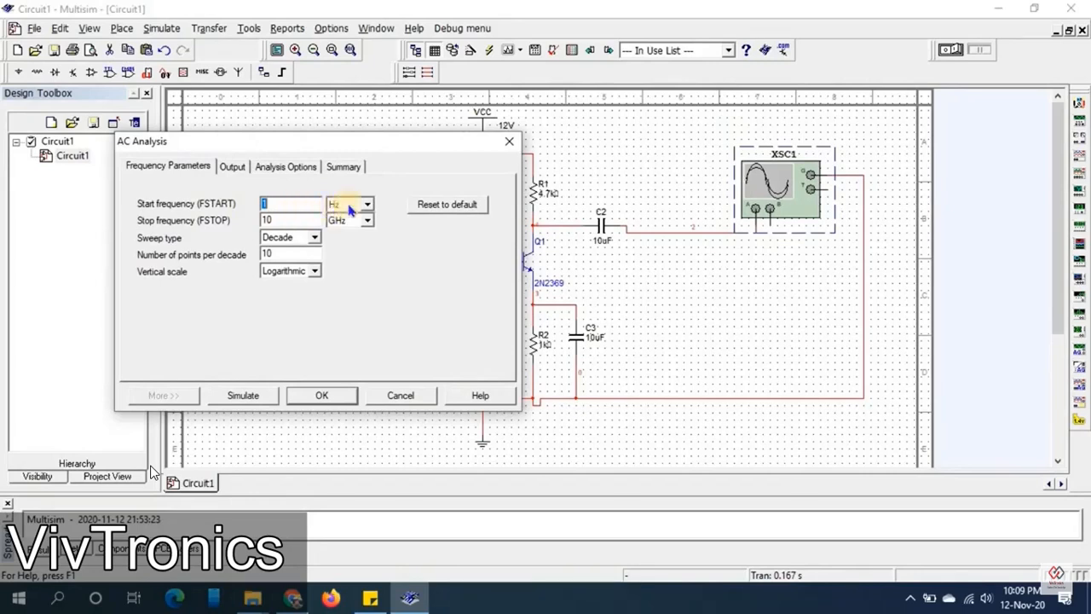
click(287, 219)
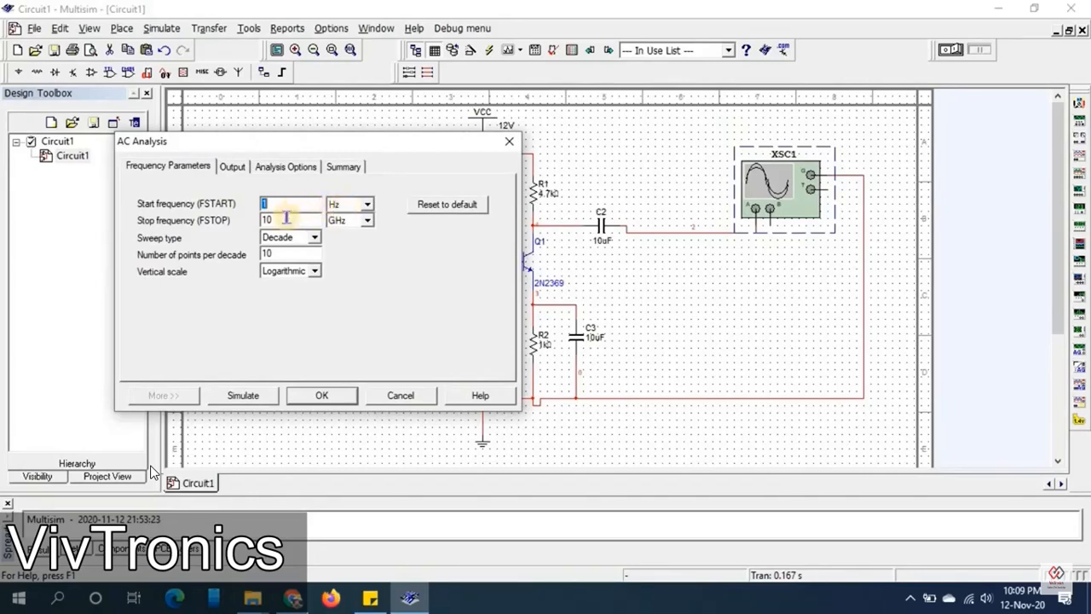
click(365, 220)
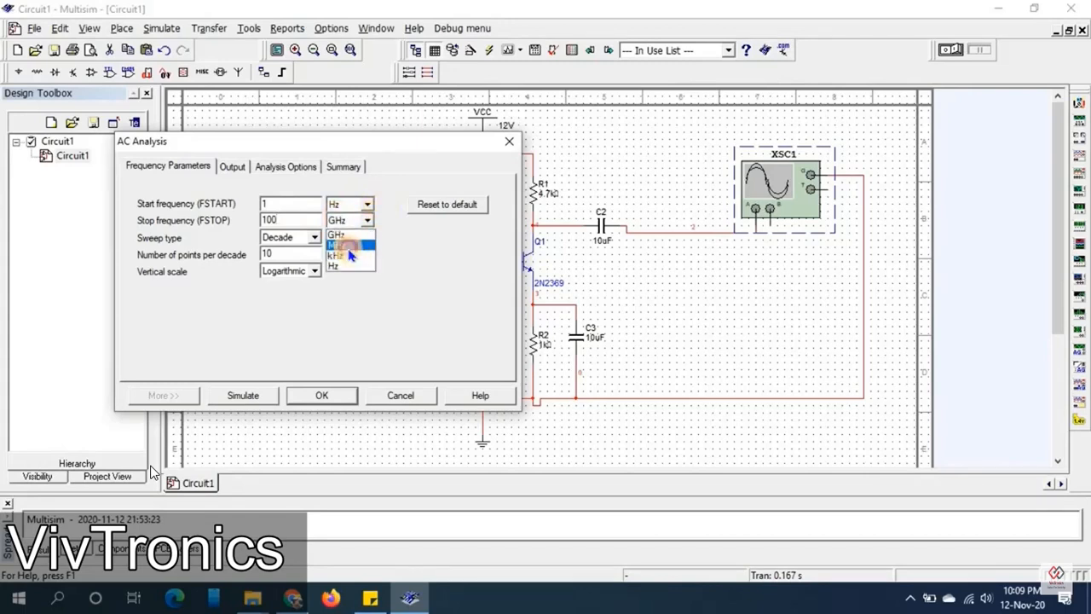
click(407, 260)
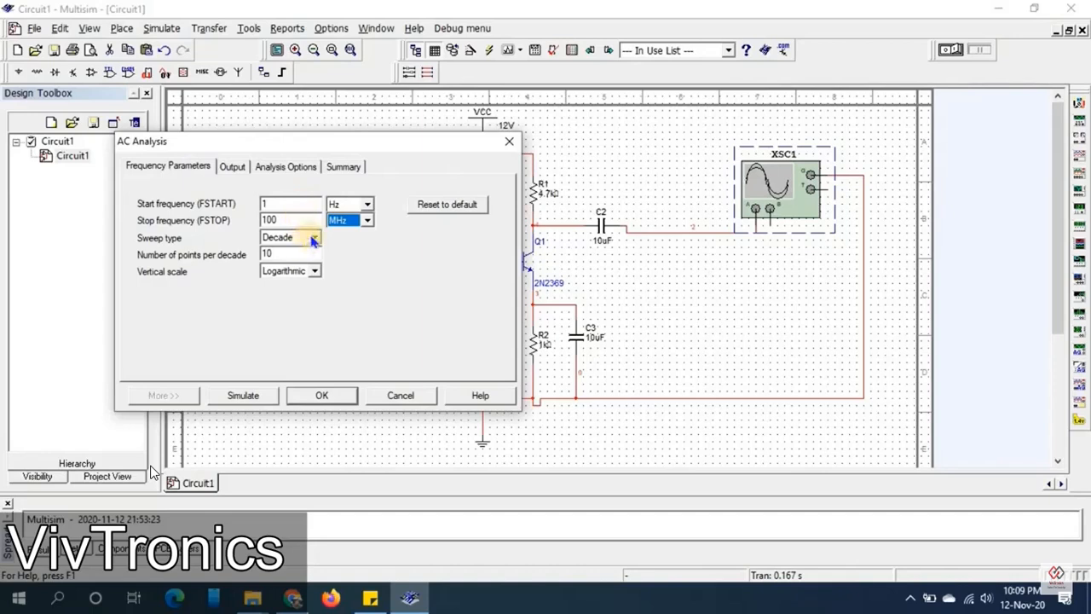
click(286, 254)
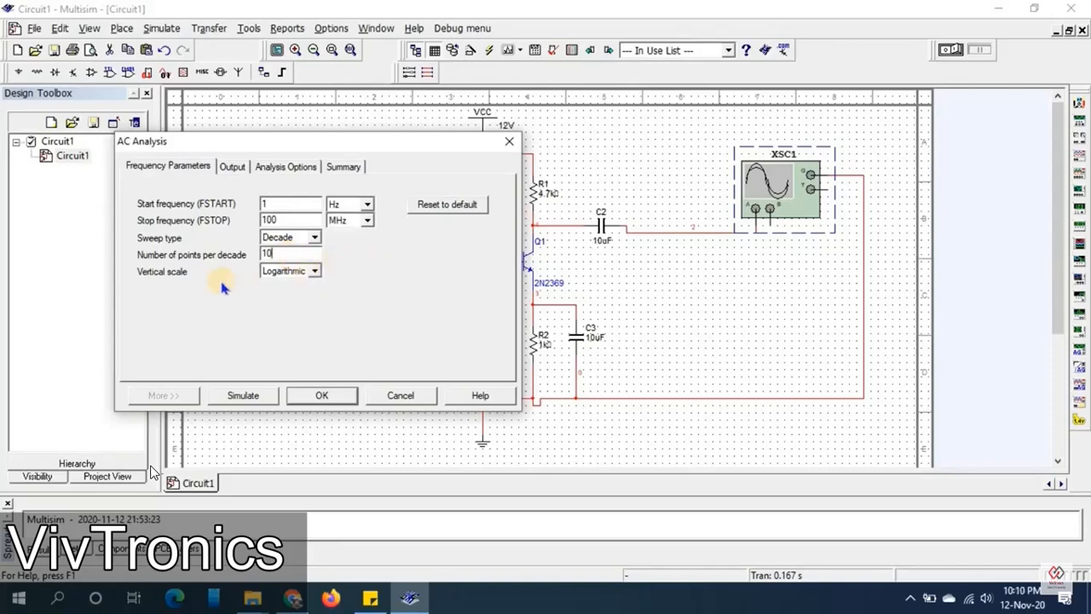
click(311, 271)
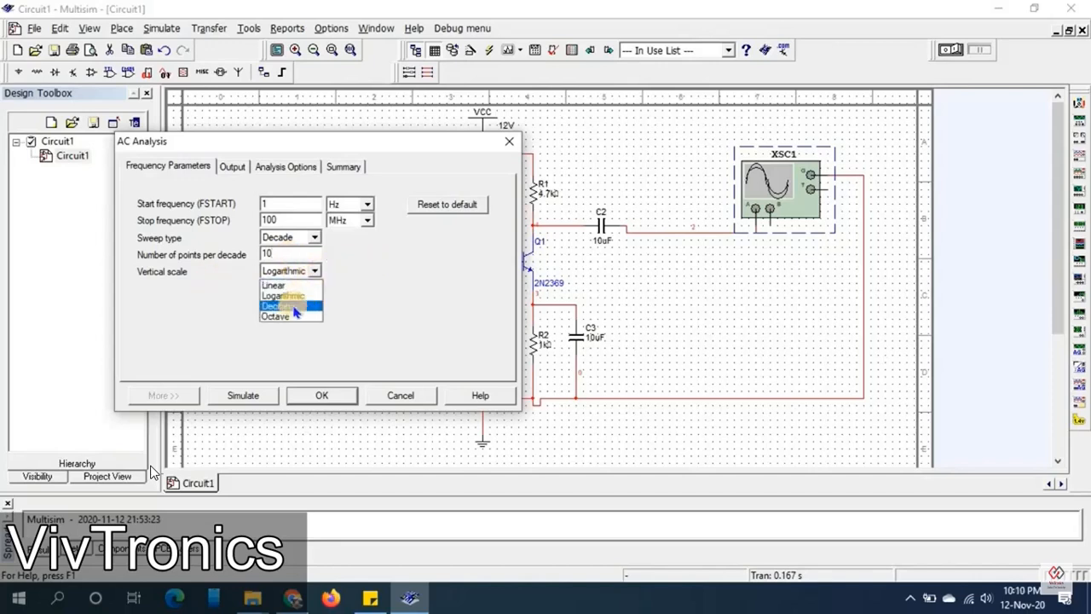
click(296, 305)
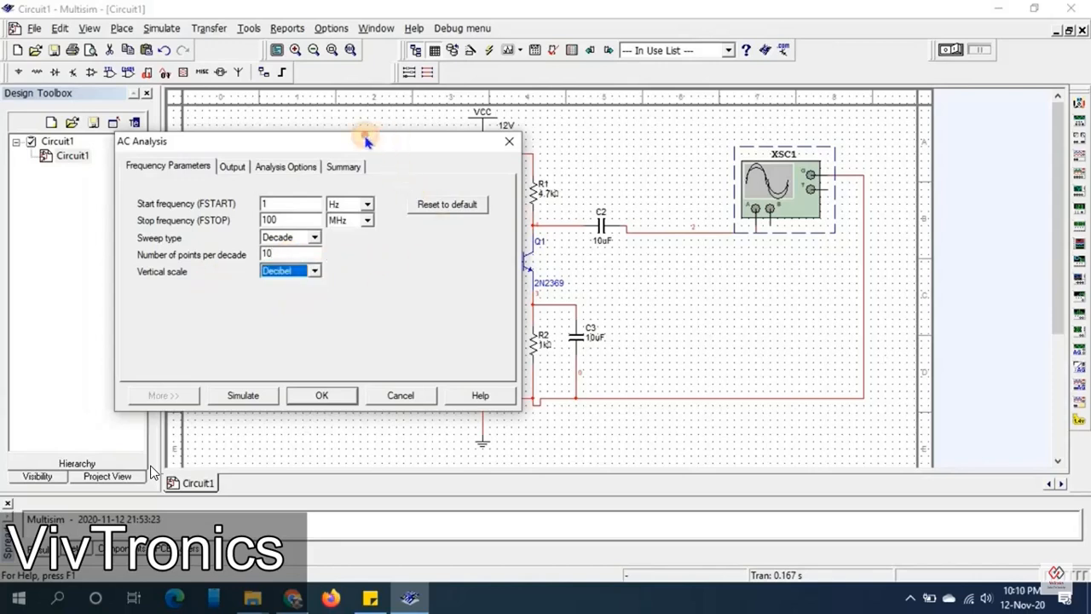
drag(365, 139, 337, 135)
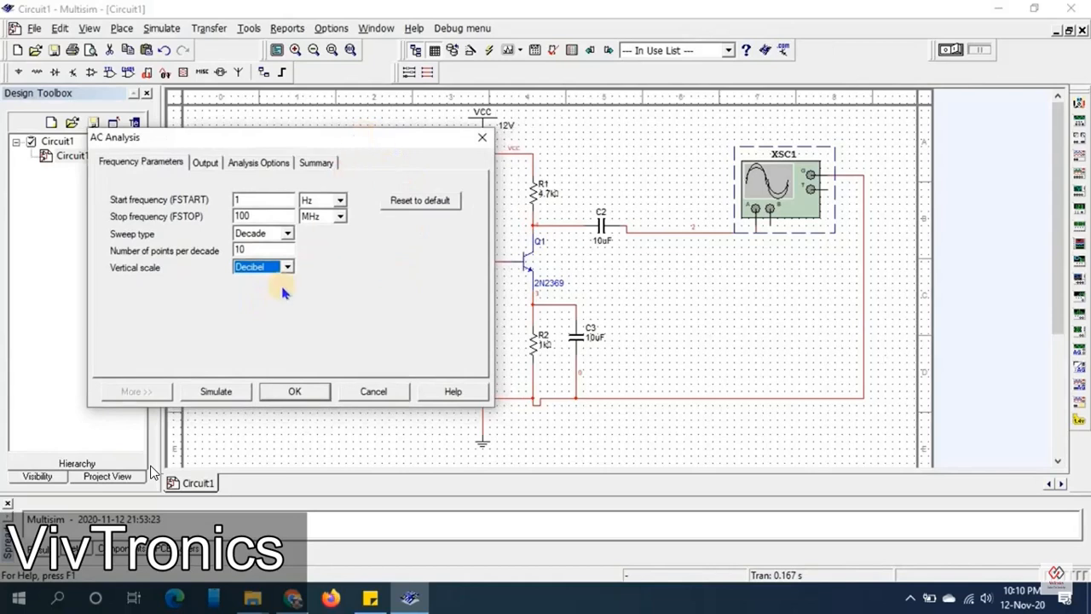
Replace variable $1 with $2 as the selected output variable of the AC analysis
click(206, 163)
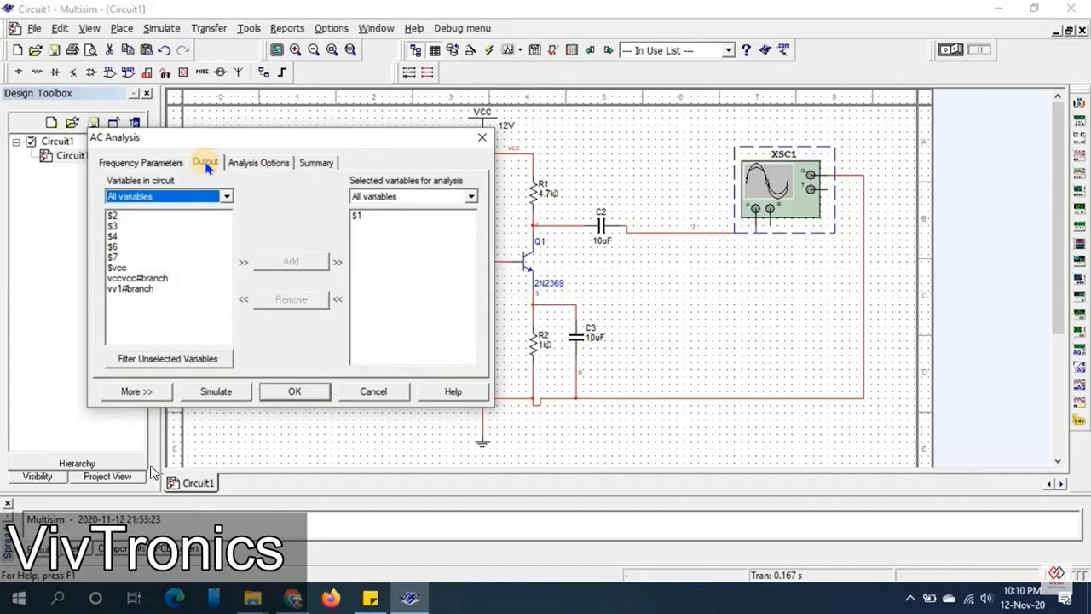
click(360, 215)
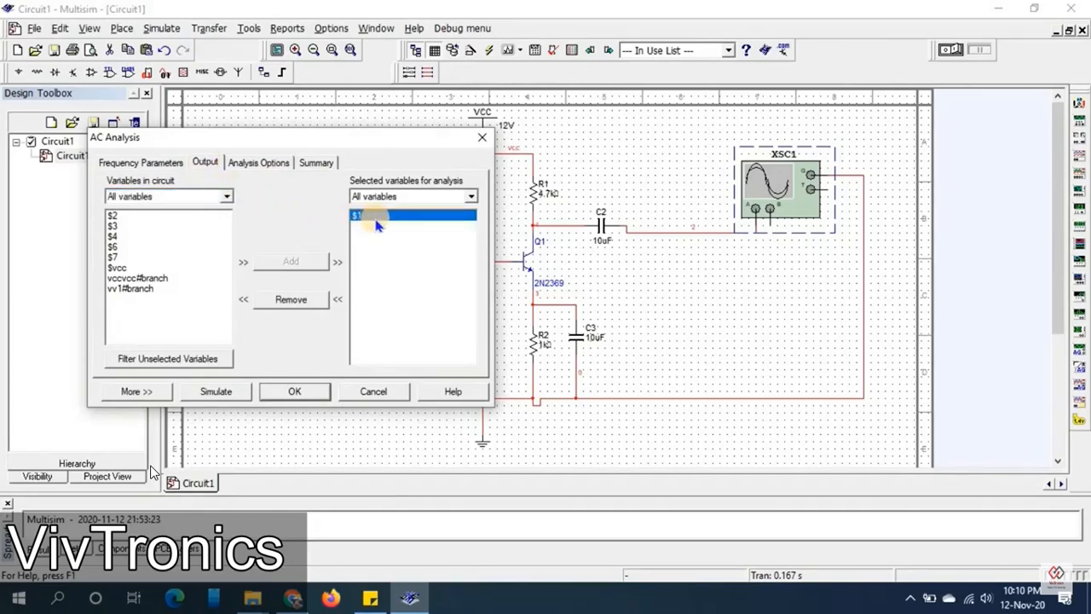
click(289, 302)
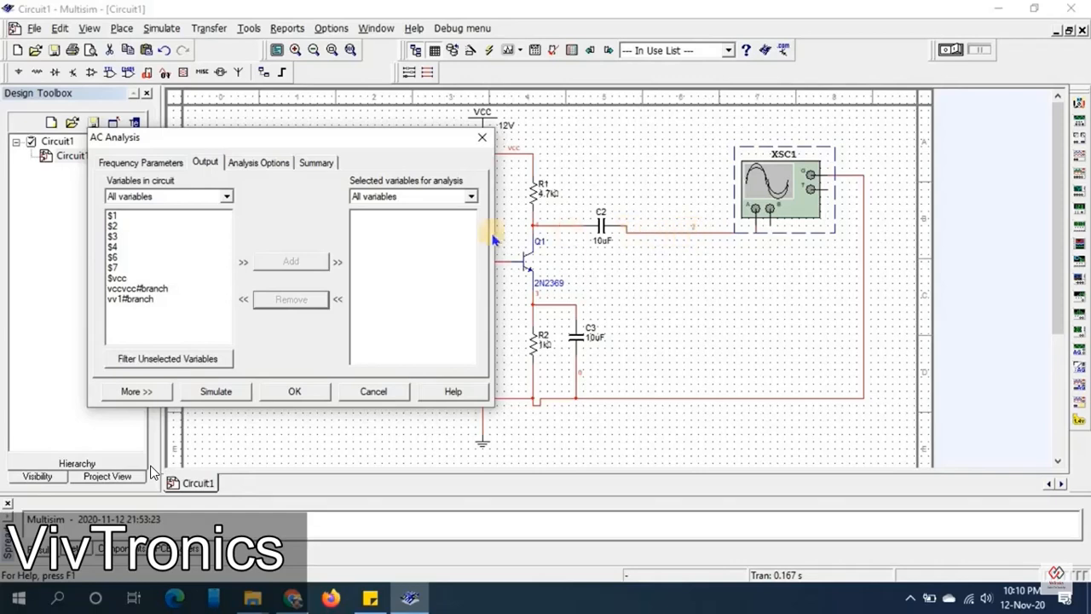
click(147, 227)
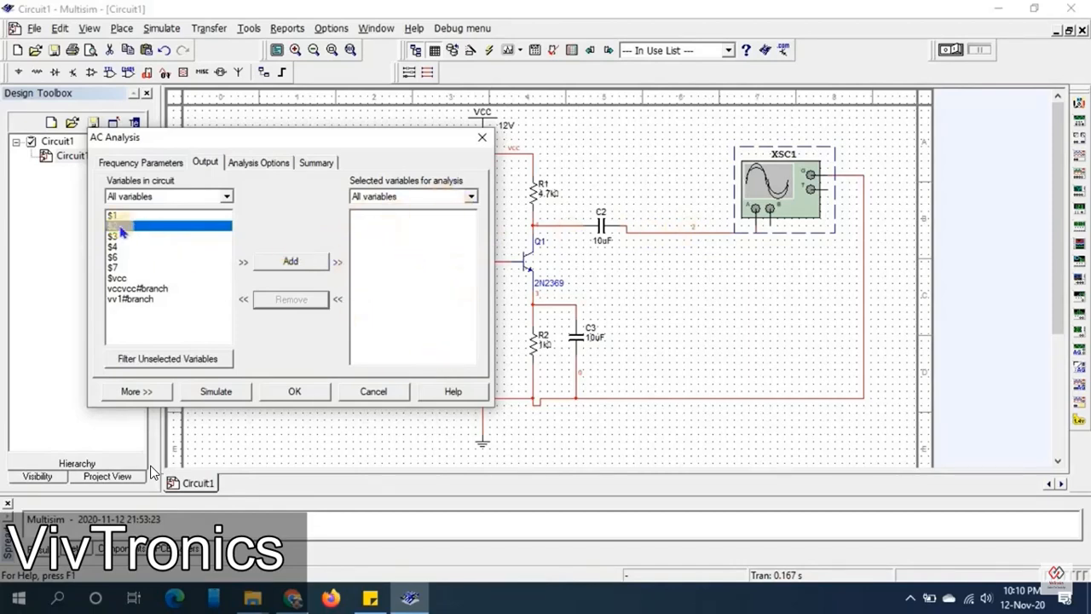
click(294, 263)
Run the AC analysis and cut the phase plot from the maximized Grapher View, keeping the magnitude plot
click(215, 393)
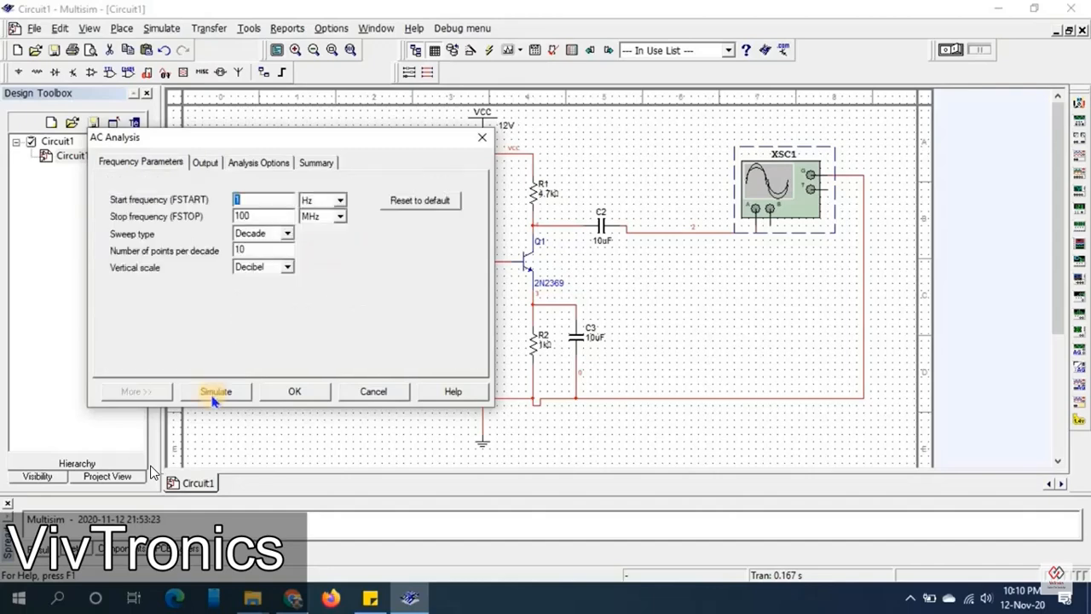
click(213, 393)
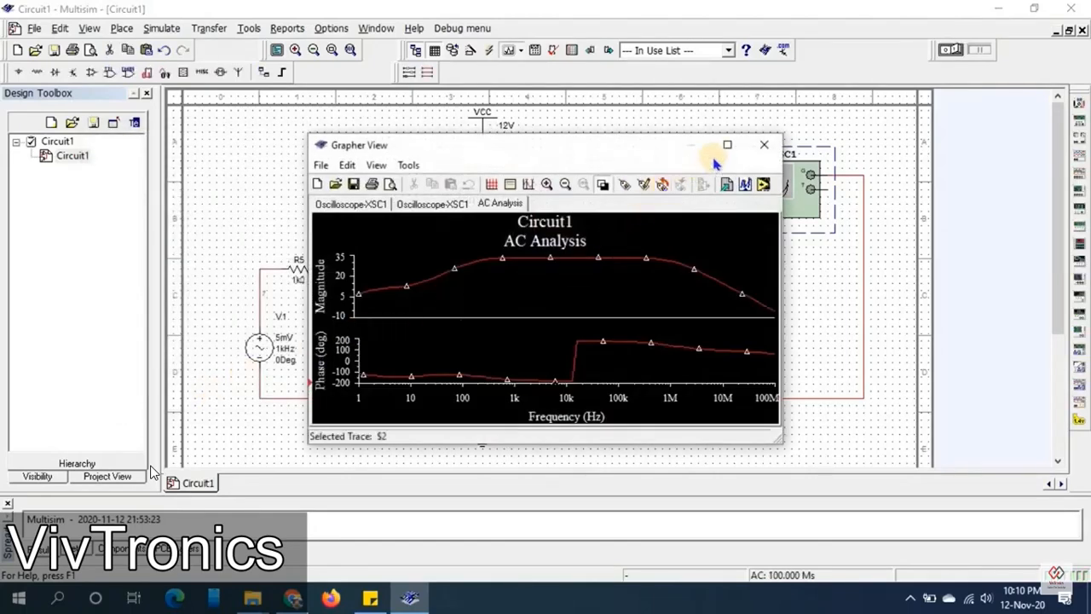
click(727, 144)
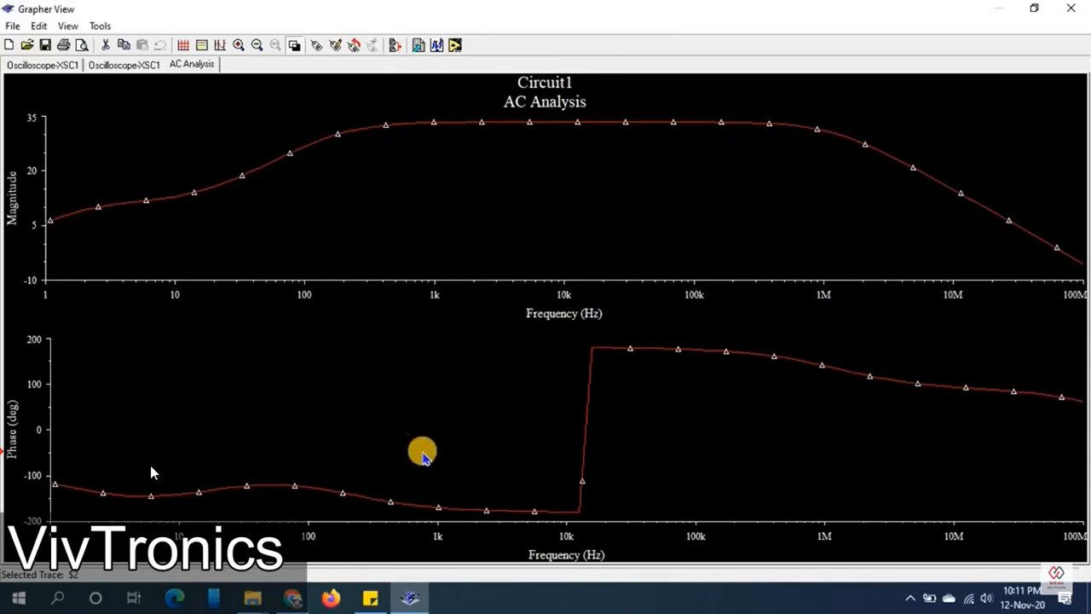
right_click(456, 481)
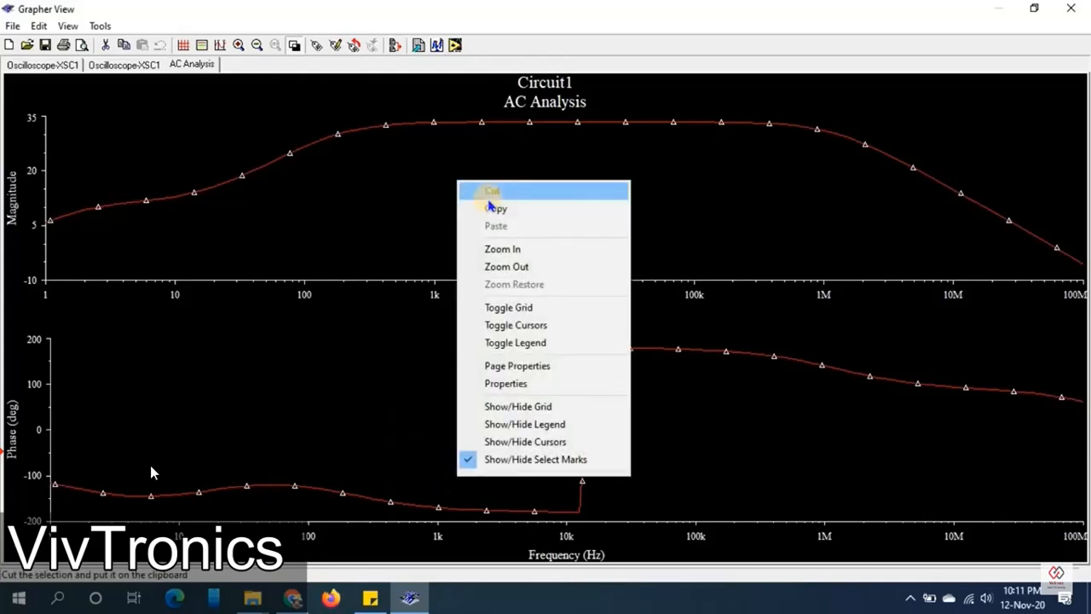
click(491, 195)
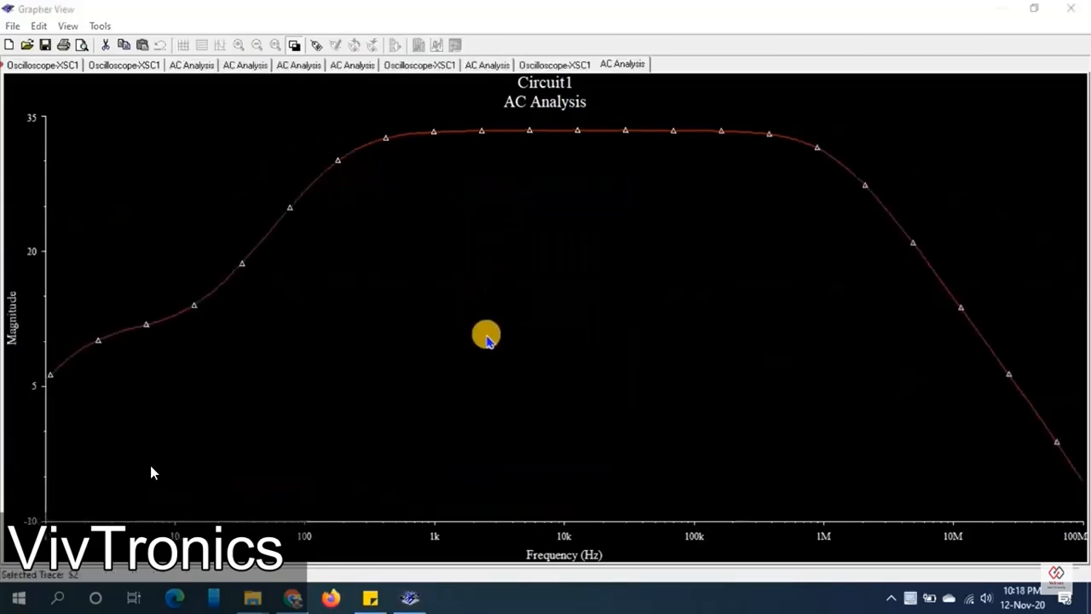
Show the graph cursors and place them on the flat part of the magnitude curve at about 3.2 kHz and 24.6 kHz
click(452, 151)
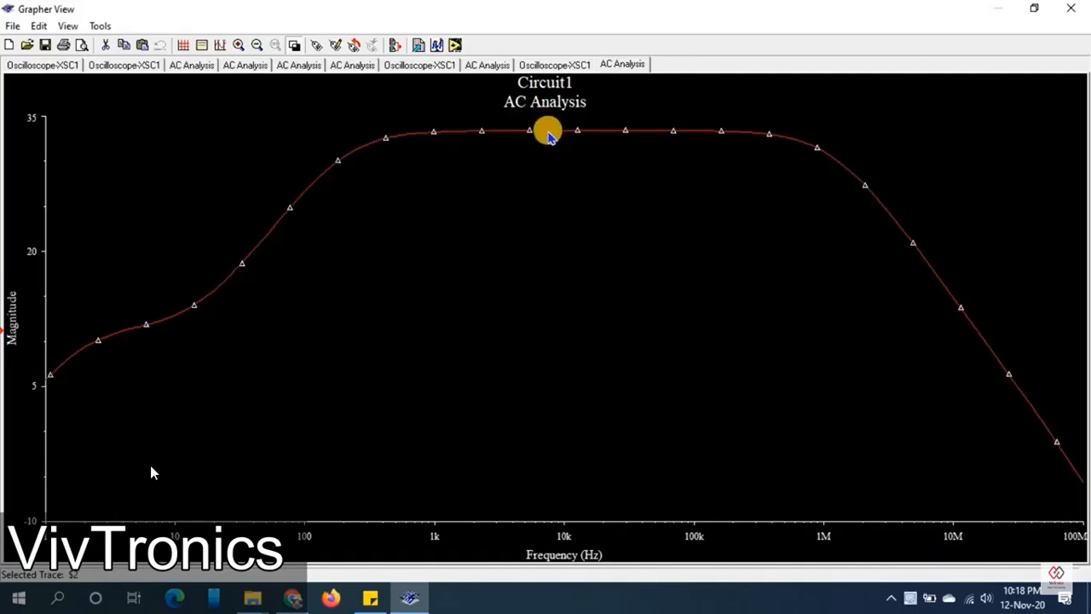
click(220, 47)
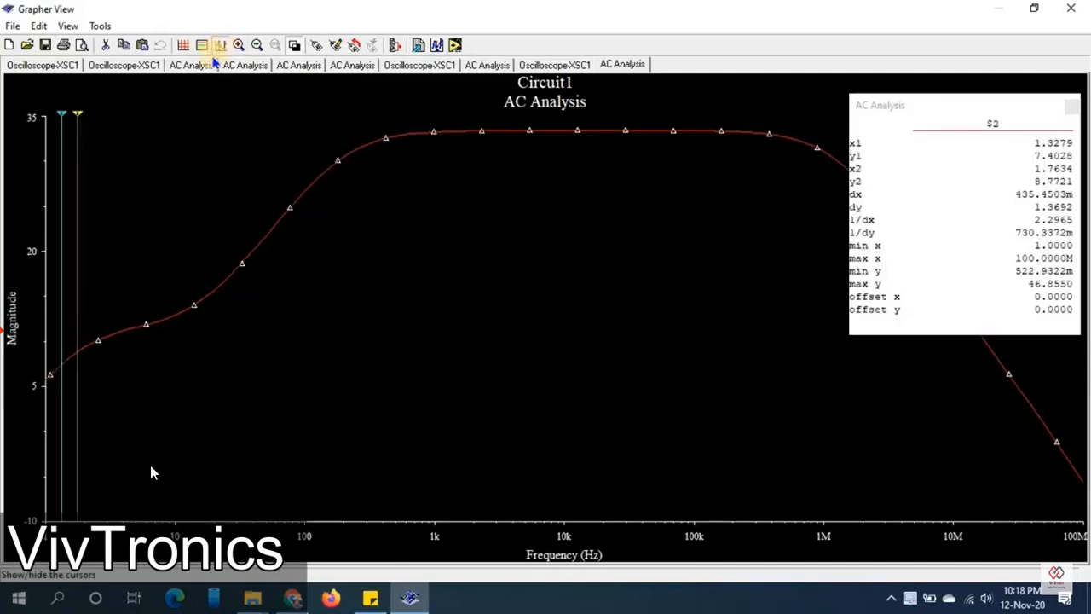
drag(68, 121, 500, 120)
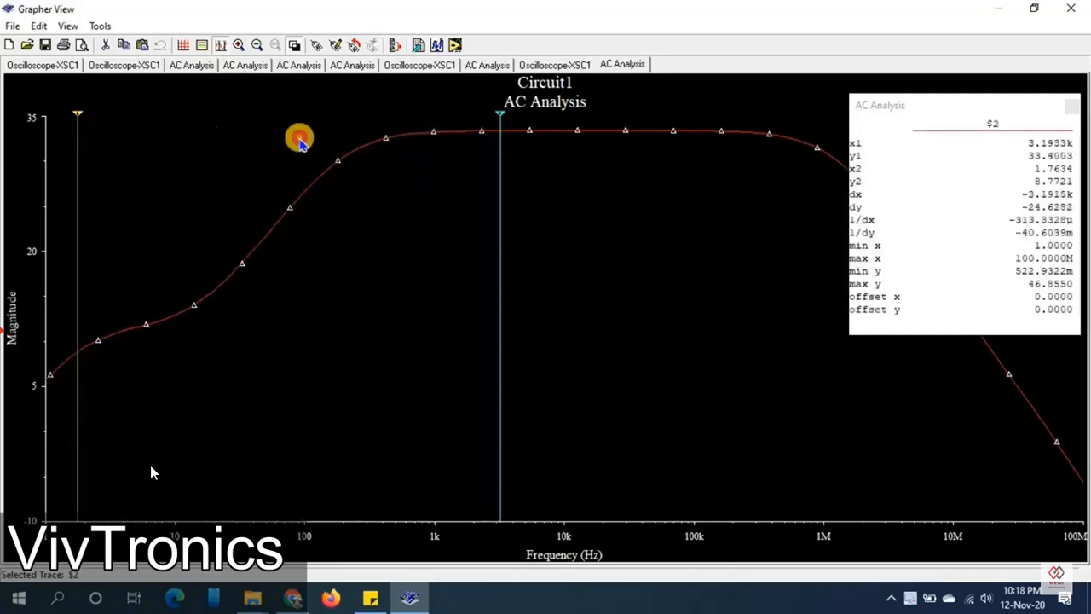
drag(75, 119, 615, 116)
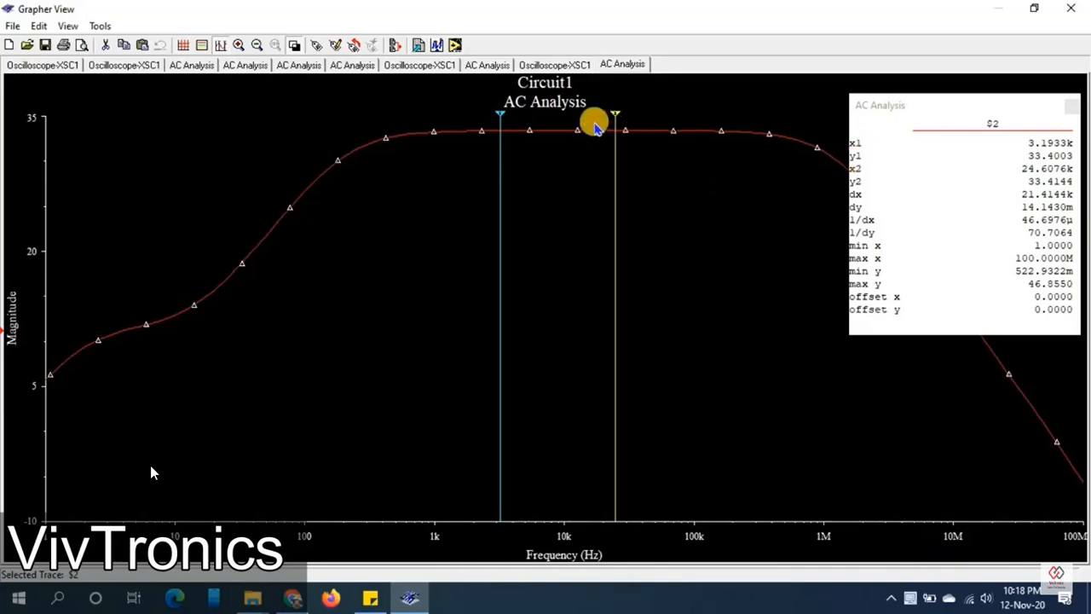
Move cursor 2 to about 44 kHz and cursor 1 to about 7.7 kHz to read the midband gain, keeping the readout clear
drag(619, 119, 647, 113)
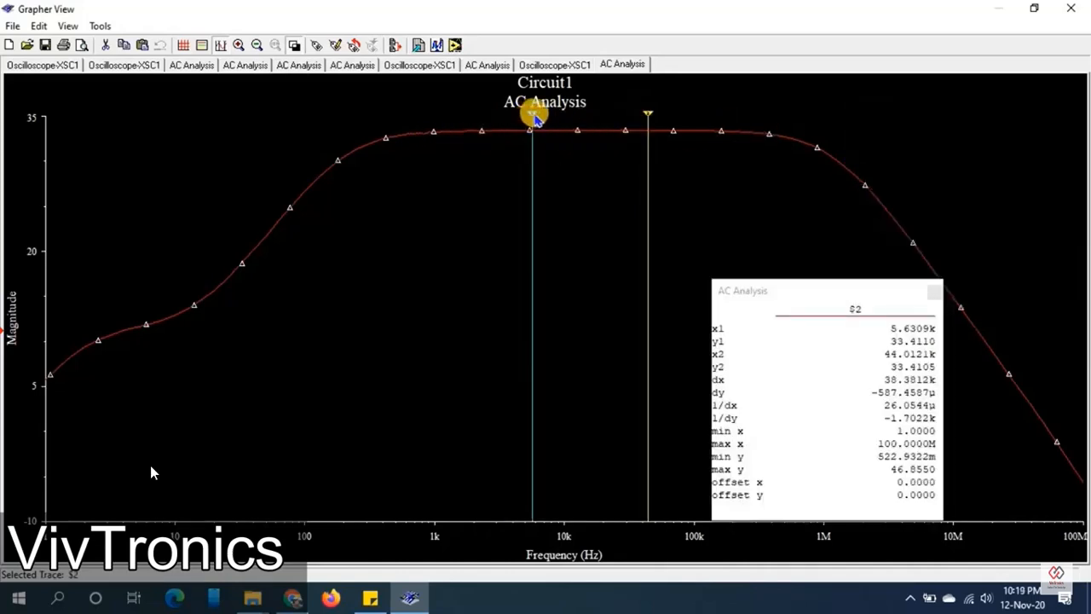
drag(532, 120, 558, 117)
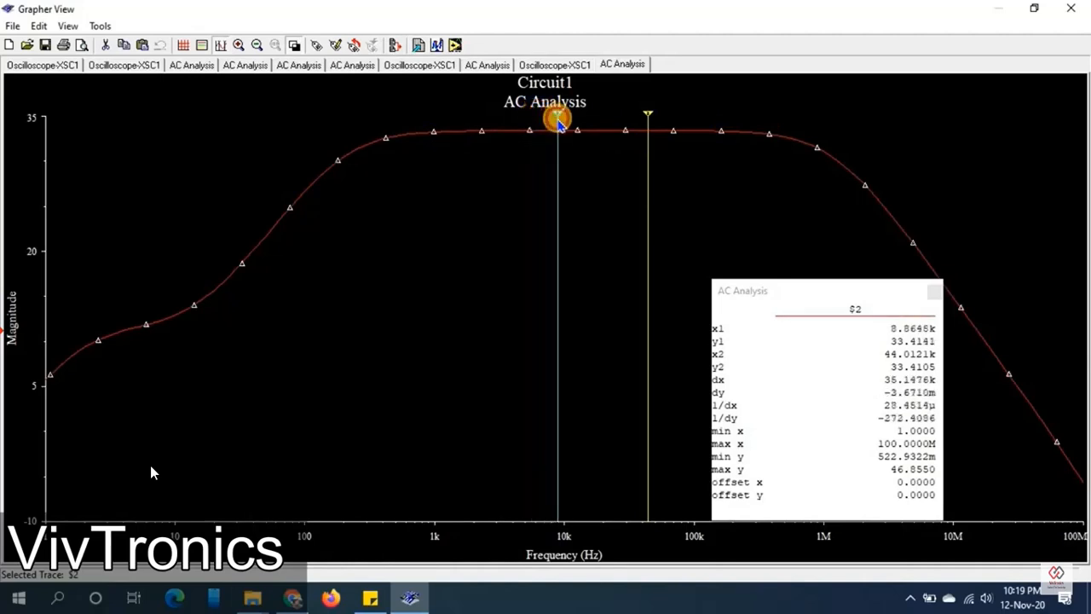
drag(786, 293, 773, 222)
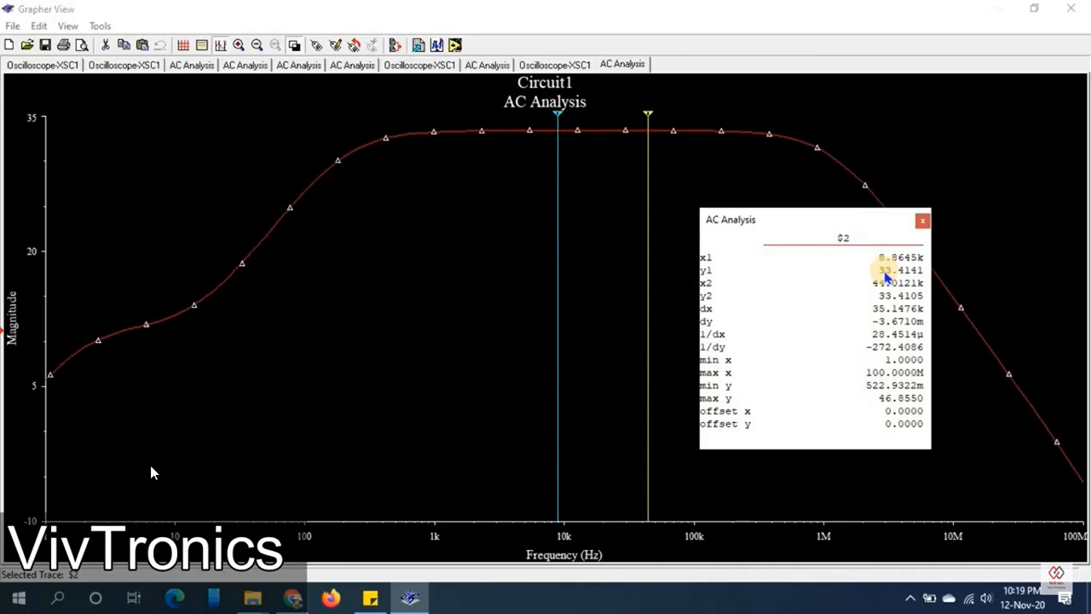
drag(559, 117, 551, 117)
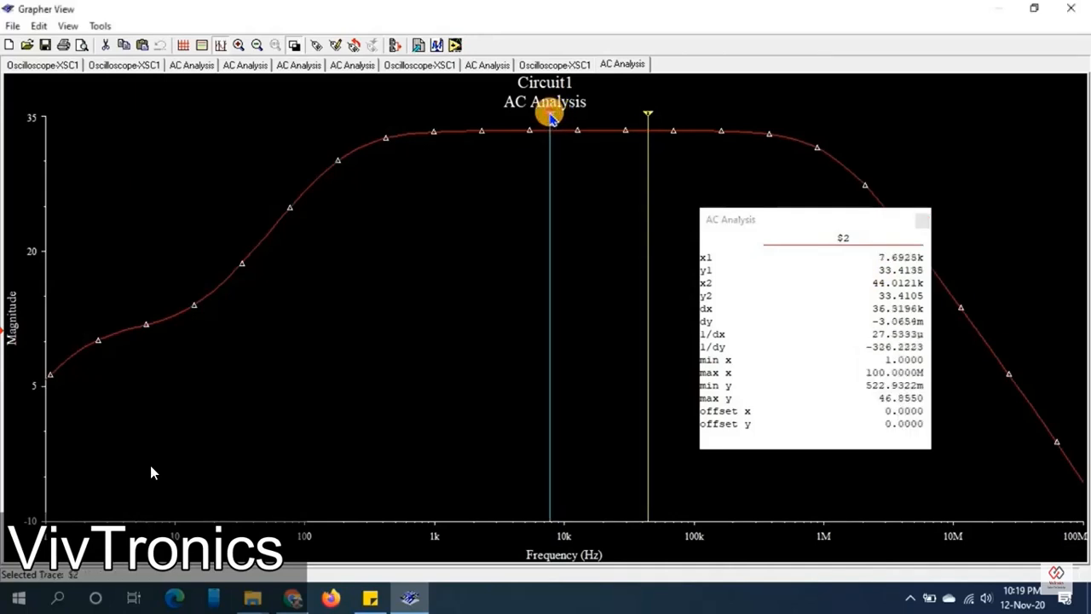
Set cursor 1 to the Y value 30.4135 on the low-frequency side of the magnitude curve
right_click(549, 168)
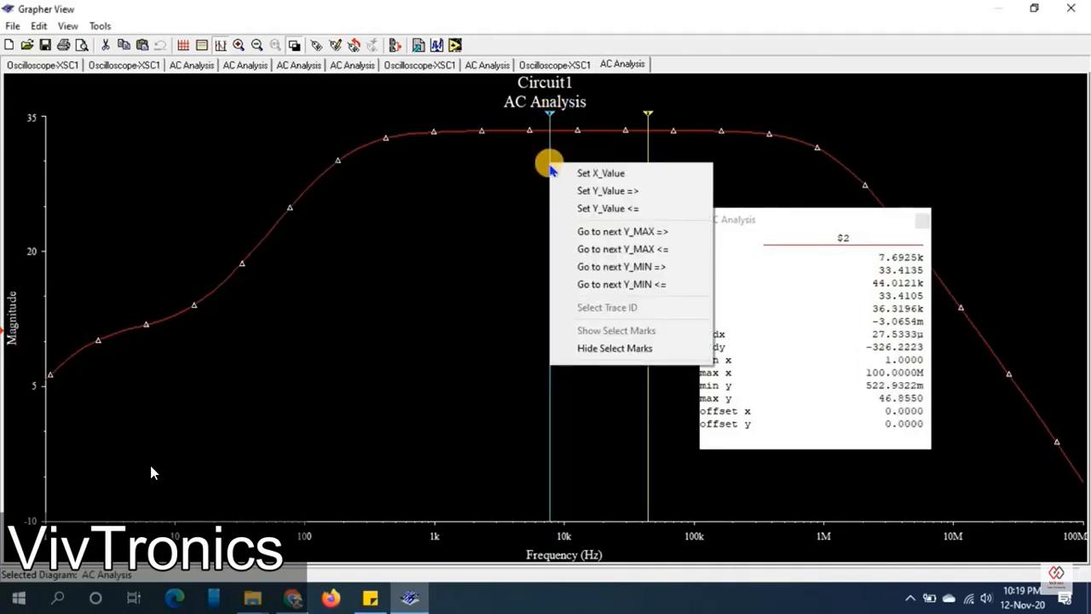
click(612, 213)
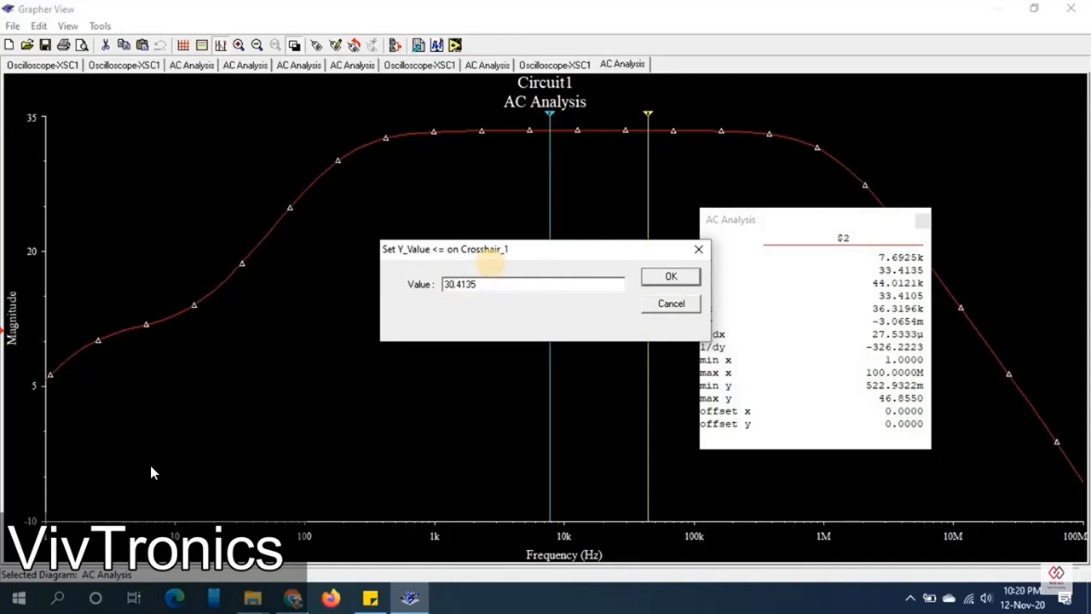
click(669, 278)
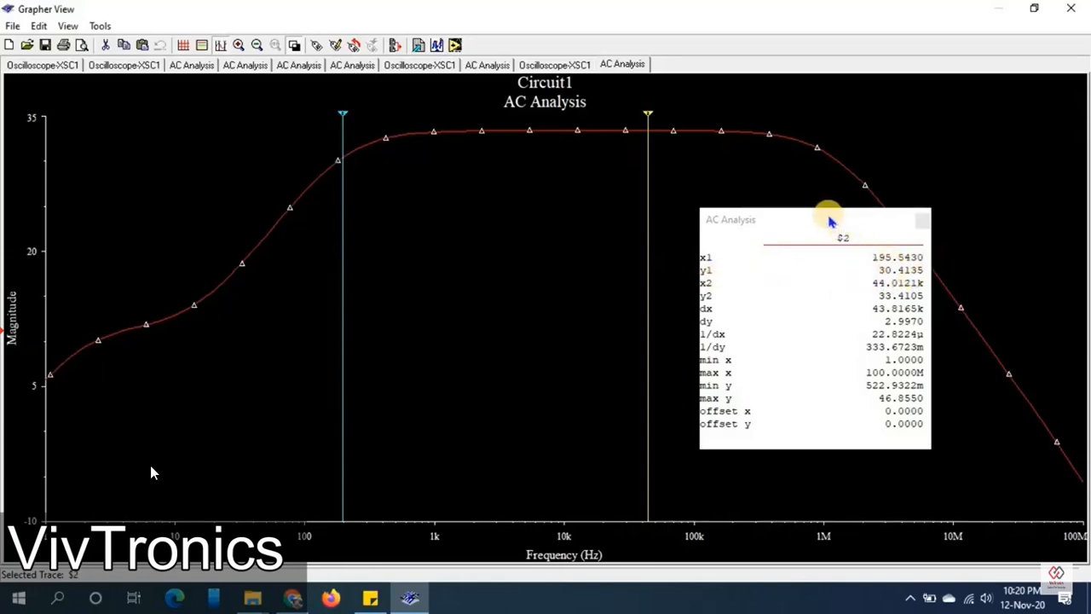
Set cursor 2 to the Y value 30.4105 on the high-frequency side of the curve, keeping the readout clear of the roll-off
drag(828, 219, 523, 236)
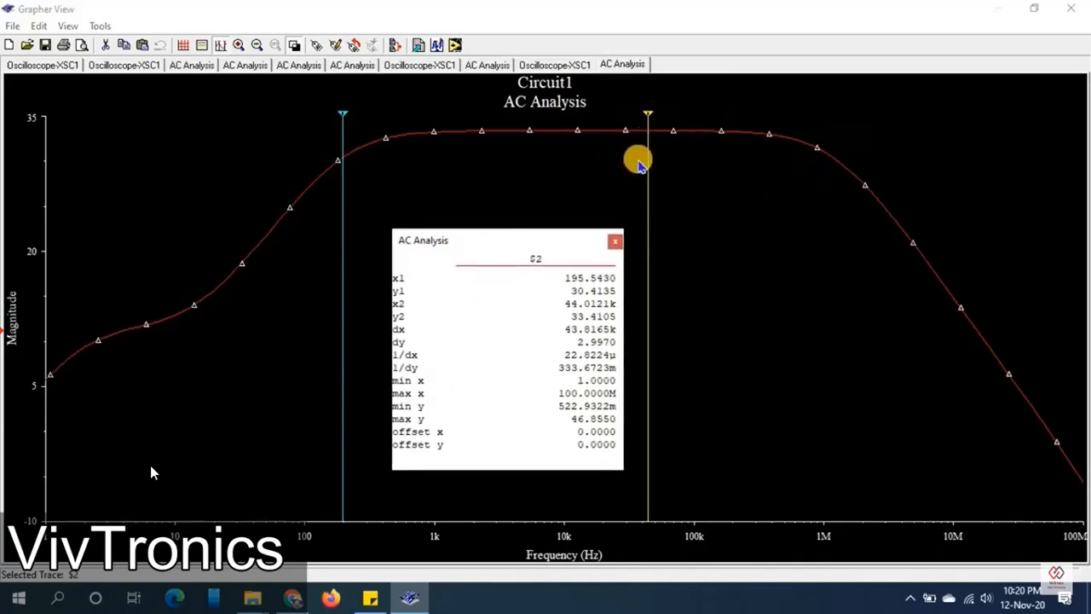
click(647, 183)
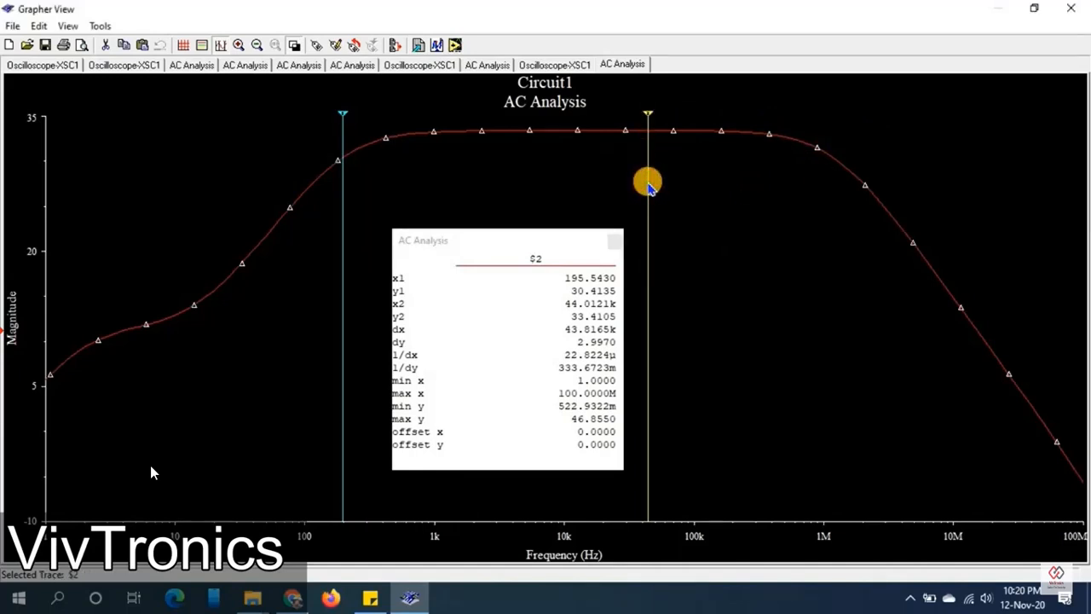
right_click(648, 183)
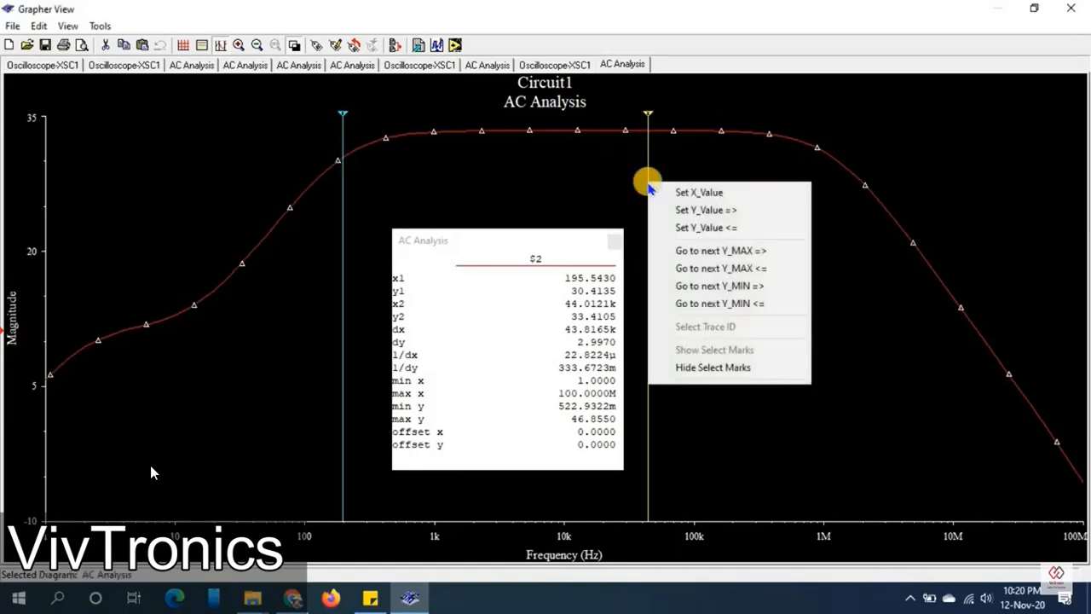
click(714, 213)
drag(591, 246, 895, 240)
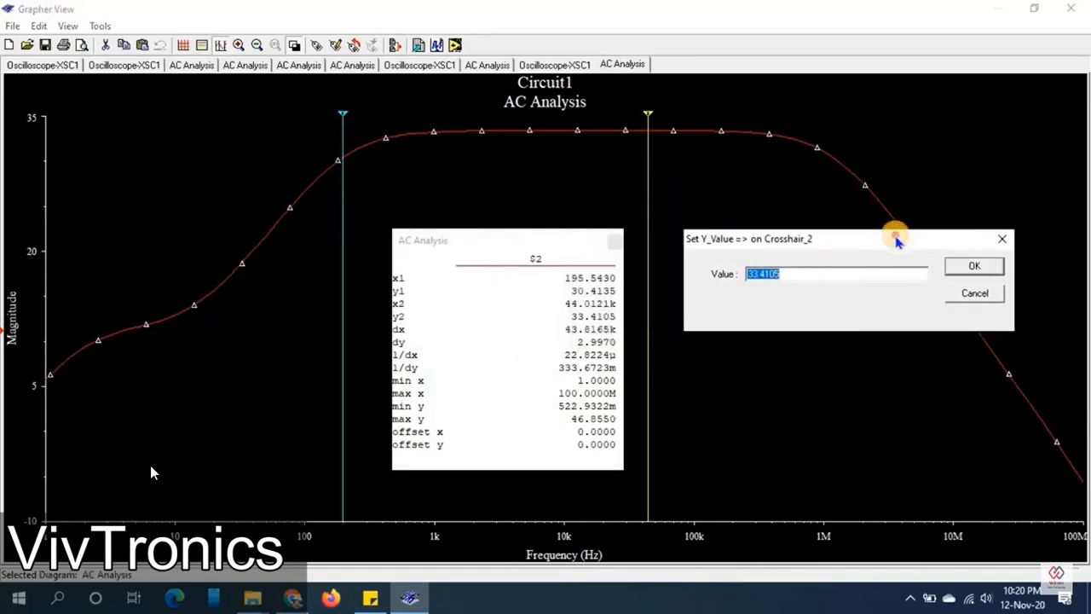
click(752, 275)
click(758, 274)
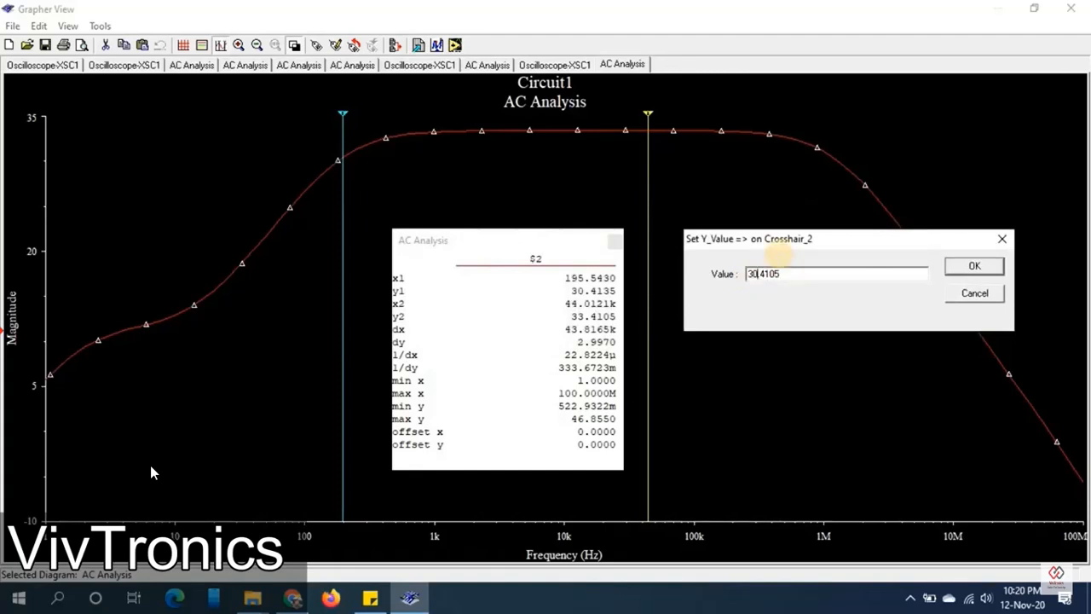
key(Return)
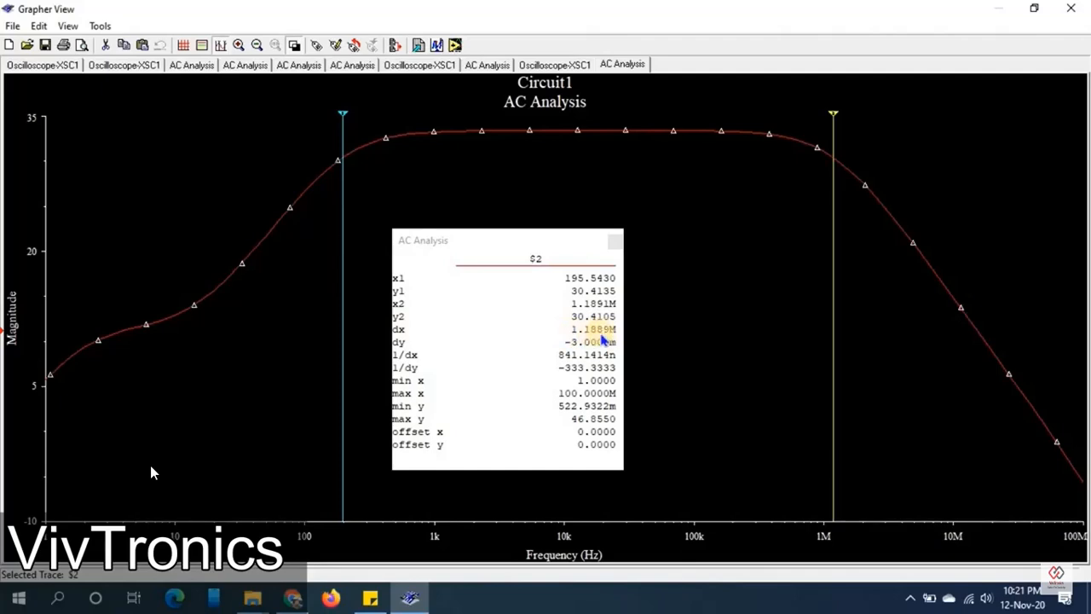
Close the Grapher View and open the circuit file Colpitts Oscillator.ms8 from the EWB8 folder
click(1071, 8)
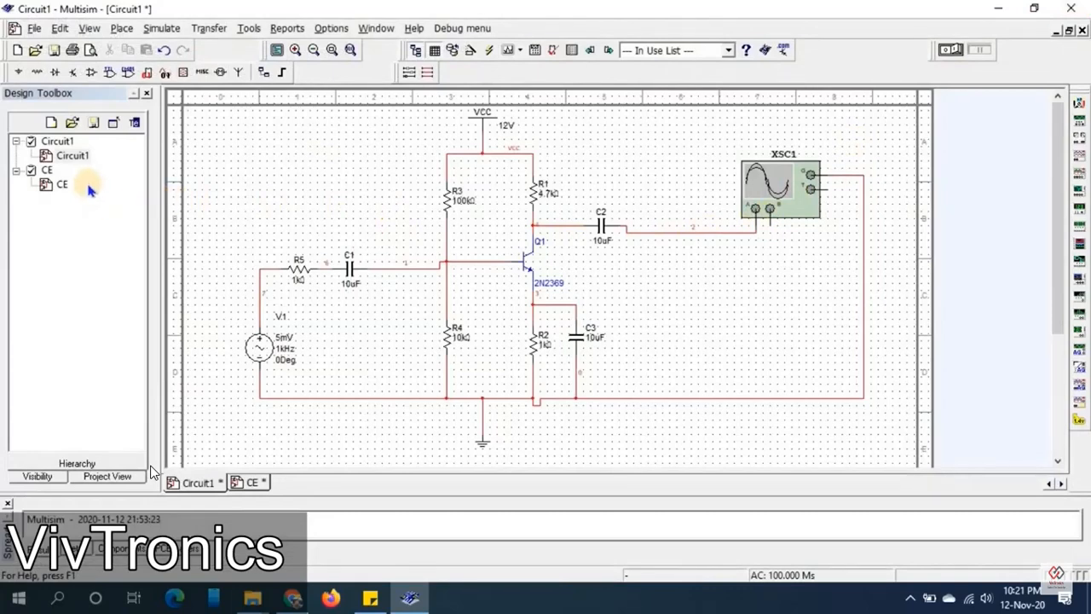
click(32, 31)
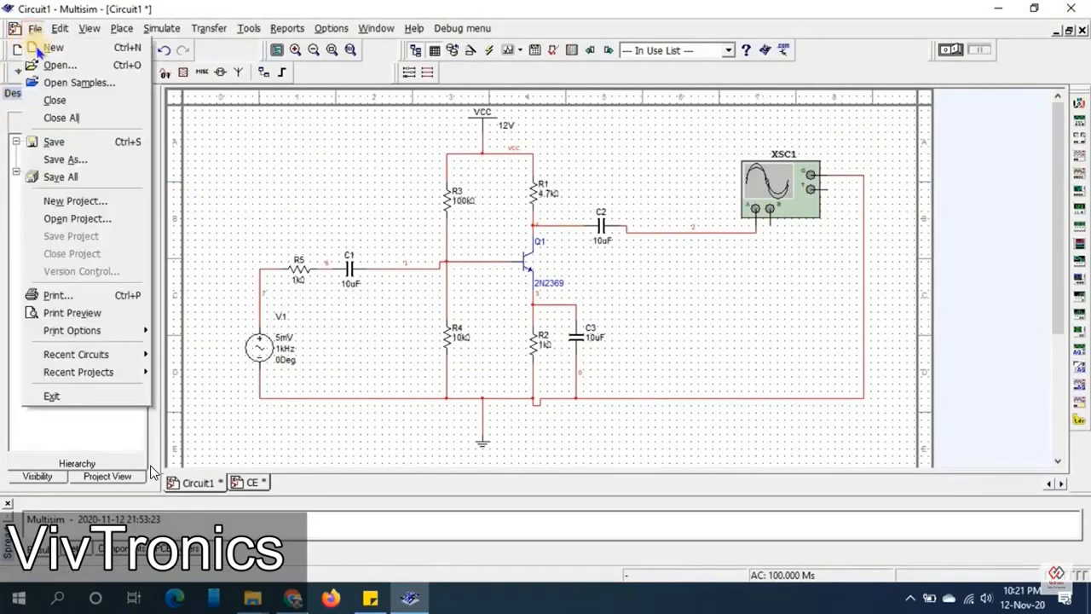
click(60, 65)
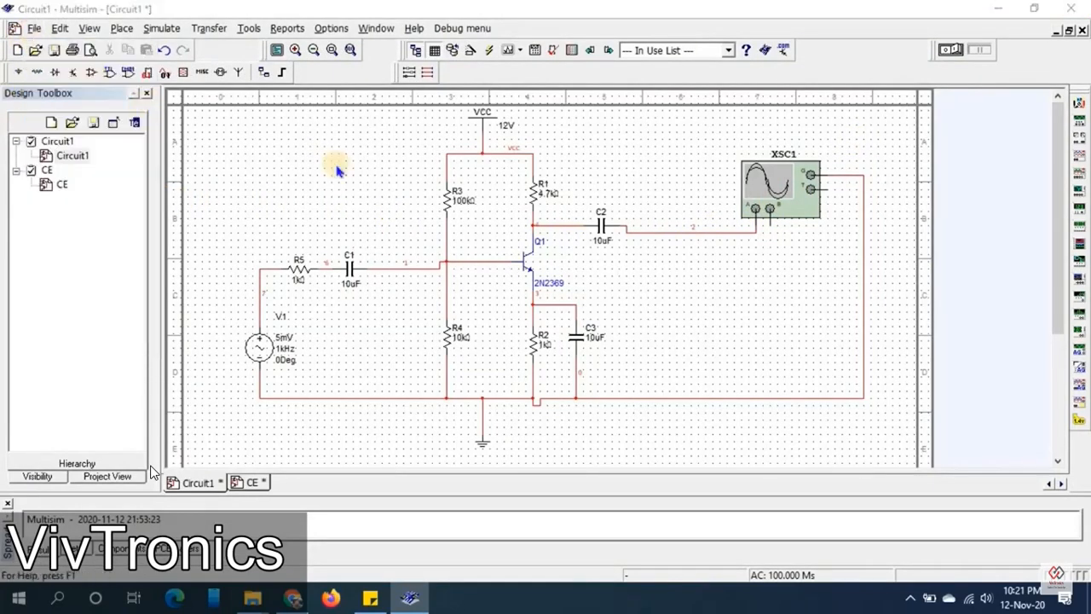
scroll(703, 324, down, 5)
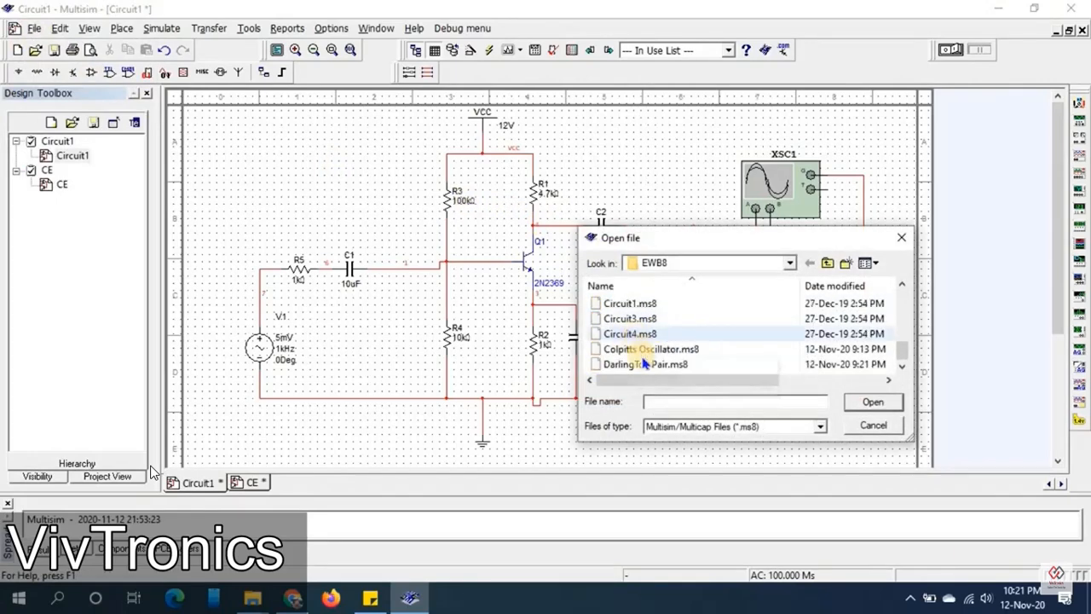
double_click(633, 351)
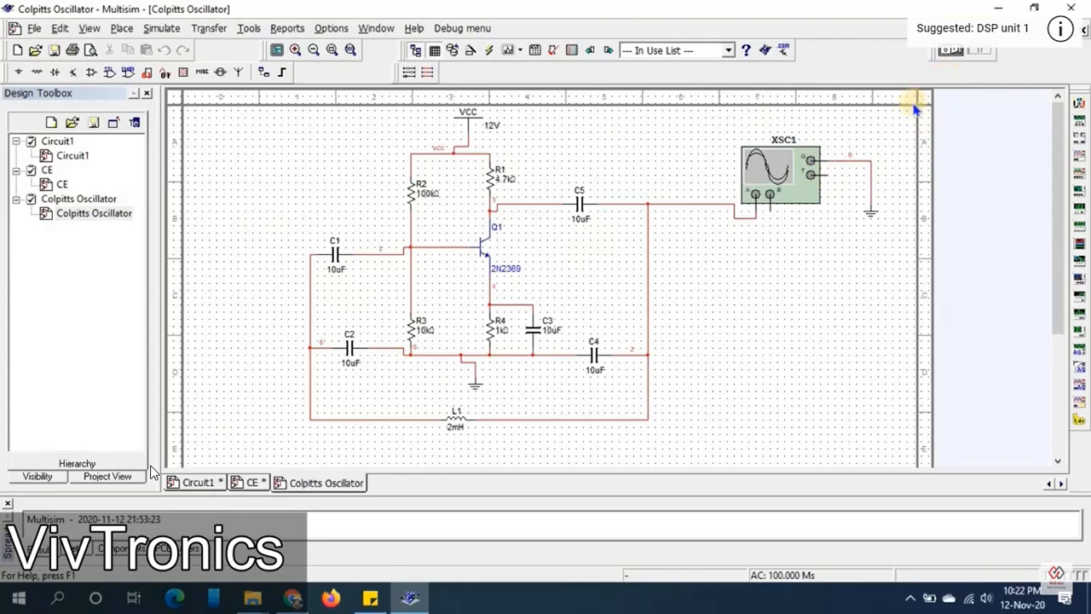
mouse_move(162, 461)
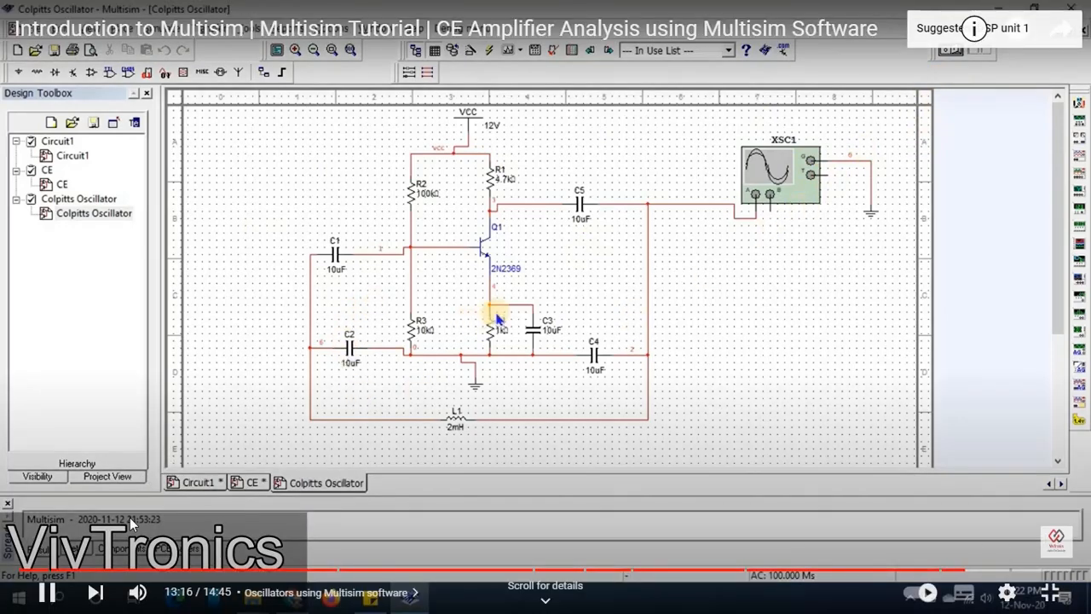
mouse_move(128, 598)
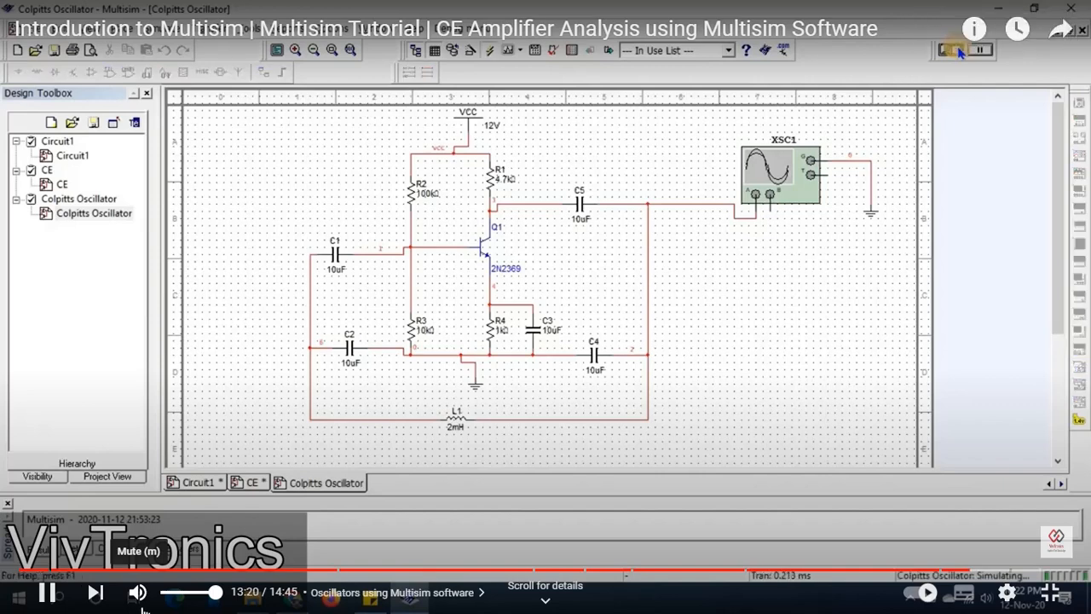
click(431, 508)
click(431, 508)
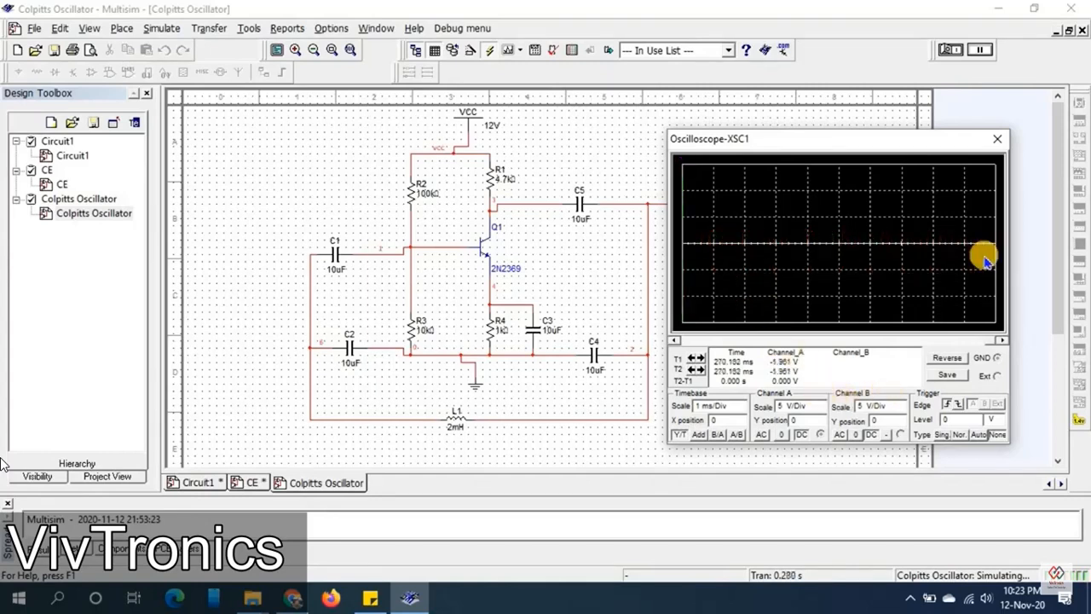
Pause the oscillator simulation and place the oscilloscope cursors on two adjacent peaks, at about 317.5 ms and 318.1 ms, to measure the period
click(982, 51)
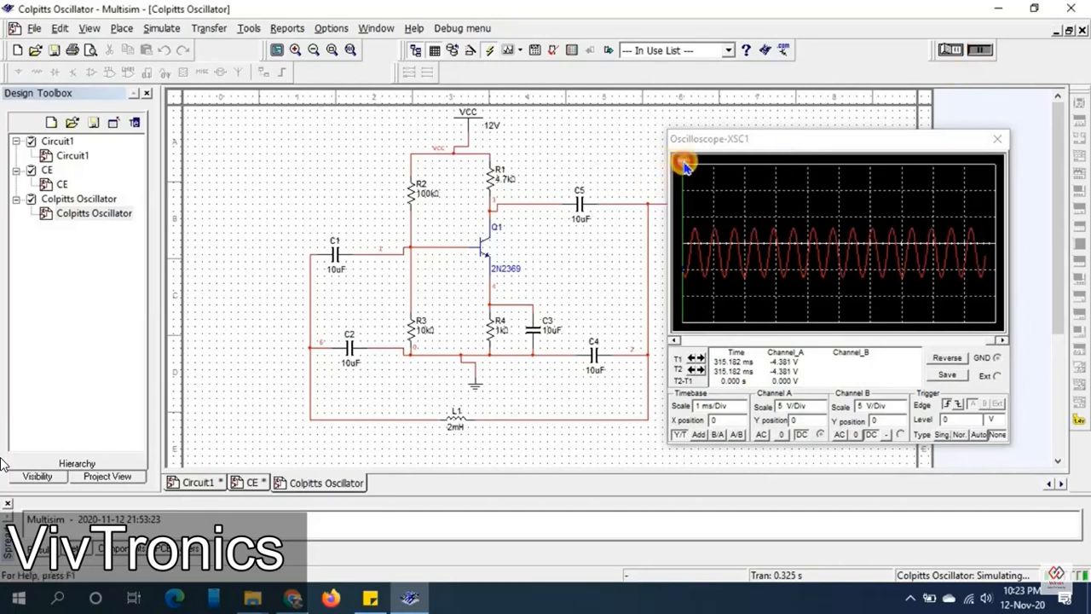
drag(683, 163, 753, 162)
drag(682, 167, 764, 180)
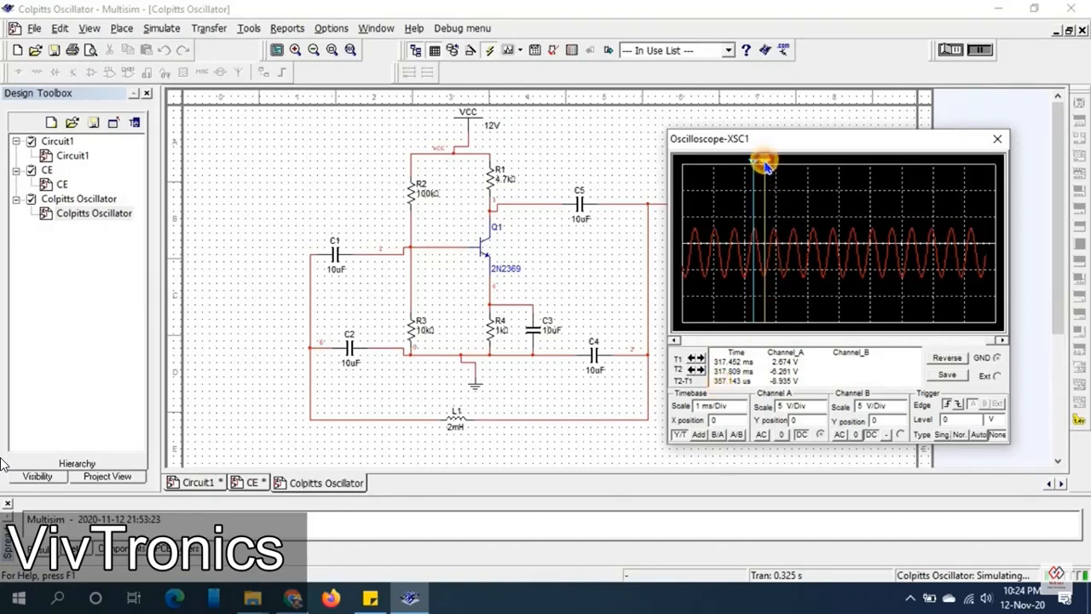
drag(766, 167, 775, 170)
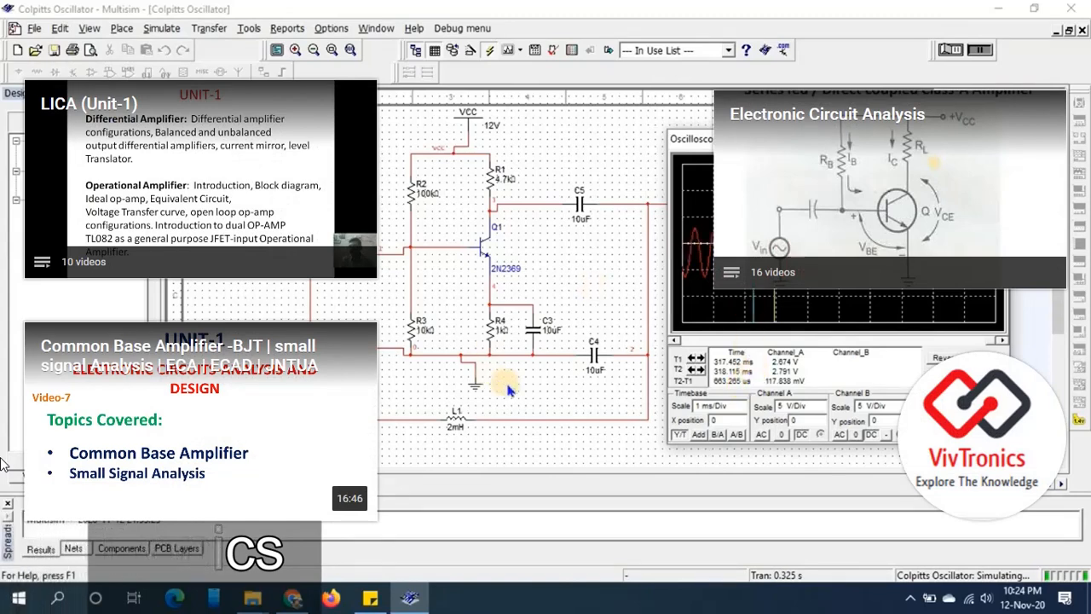
mouse_move(212, 515)
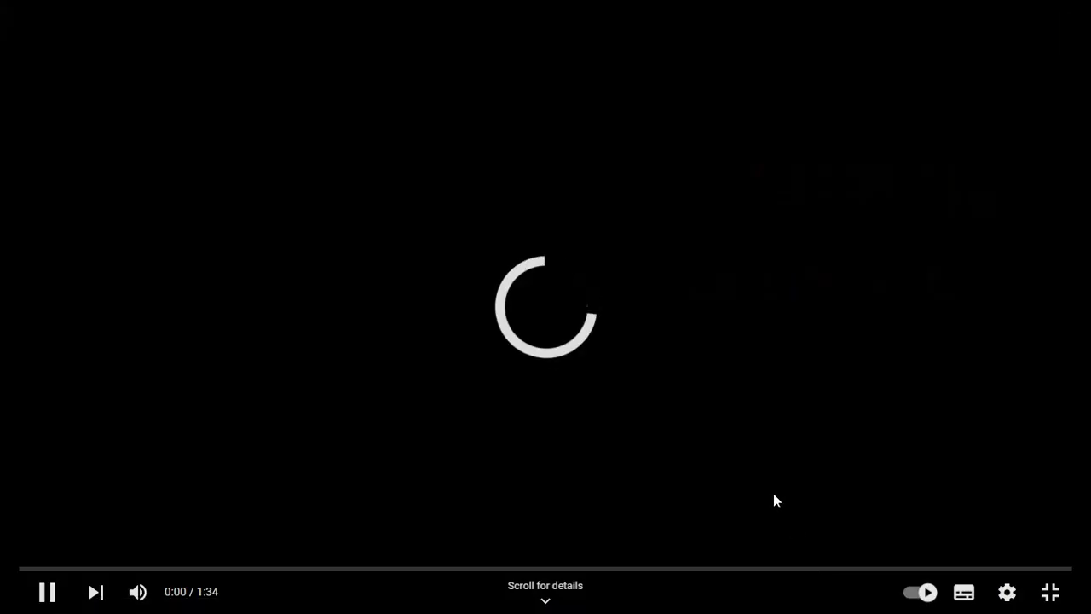
click(773, 493)
click(773, 492)
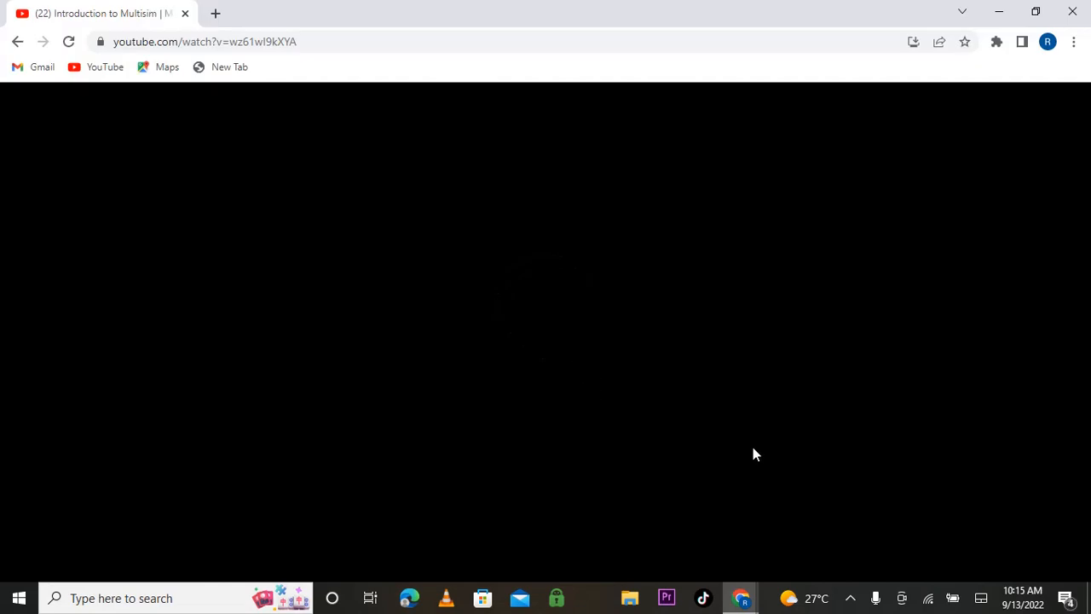